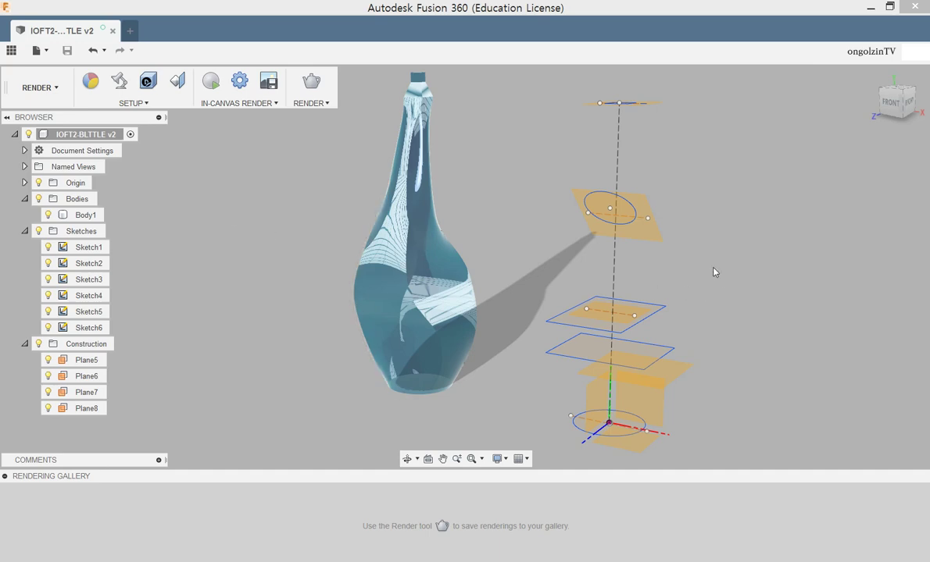
# Step: Orbit around the finished red glass bottle to inspect it, then start a new blank design
pyautogui.moveTo(720, 269)
pyautogui.keyDown('shift'); pyautogui.mouseDown(button='middle')
pyautogui.moveTo(707, 257)
pyautogui.moveTo(709, 270)
pyautogui.moveTo(729, 268)
pyautogui.moveTo(737, 281)
pyautogui.moveTo(725, 286)
pyautogui.moveTo(707, 272)
pyautogui.moveTo(714, 263)
pyautogui.moveTo(719, 270)
pyautogui.moveTo(734, 257)
pyautogui.moveTo(751, 276)
pyautogui.moveTo(722, 268)
pyautogui.moveTo(733, 275)
pyautogui.moveTo(776, 261)
pyautogui.moveTo(718, 351)
pyautogui.moveTo(676, 361)
pyautogui.moveTo(668, 348)
pyautogui.moveTo(705, 363)
pyautogui.moveTo(710, 350)
pyautogui.moveTo(712, 365)
pyautogui.moveTo(743, 366)
pyautogui.moveTo(724, 349)
pyautogui.moveTo(733, 342)
pyautogui.moveTo(737, 353)
pyautogui.moveTo(708, 357)
pyautogui.moveTo(716, 342)
pyautogui.moveTo(697, 363)
pyautogui.moveTo(697, 344)
pyautogui.moveTo(701, 353)
pyautogui.mouseUp(button='middle'); pyautogui.keyUp('shift')
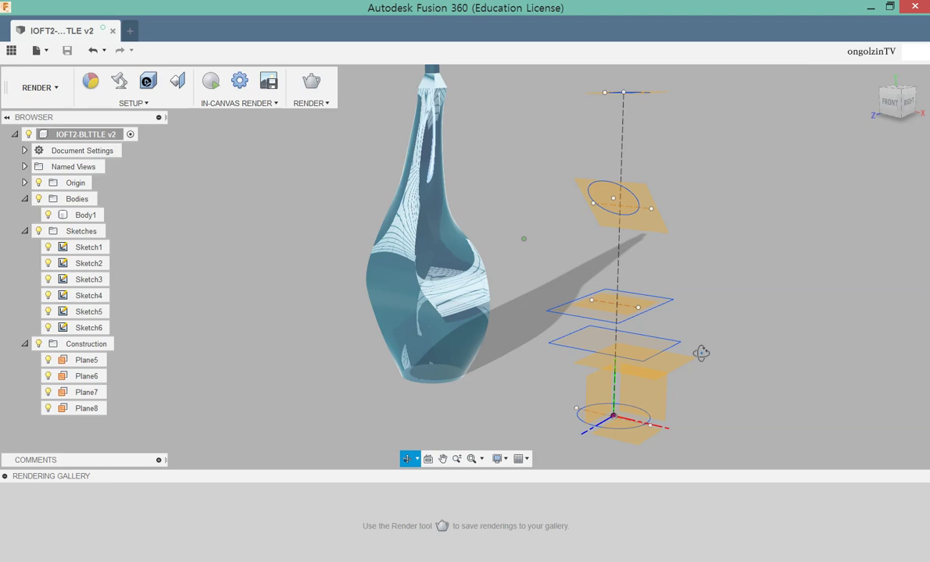
pyautogui.moveTo(701, 353)
pyautogui.keyDown('shift'); pyautogui.mouseDown(button='middle')
pyautogui.moveTo(703, 376)
pyautogui.moveTo(708, 369)
pyautogui.mouseUp(button='middle'); pyautogui.keyUp('shift')
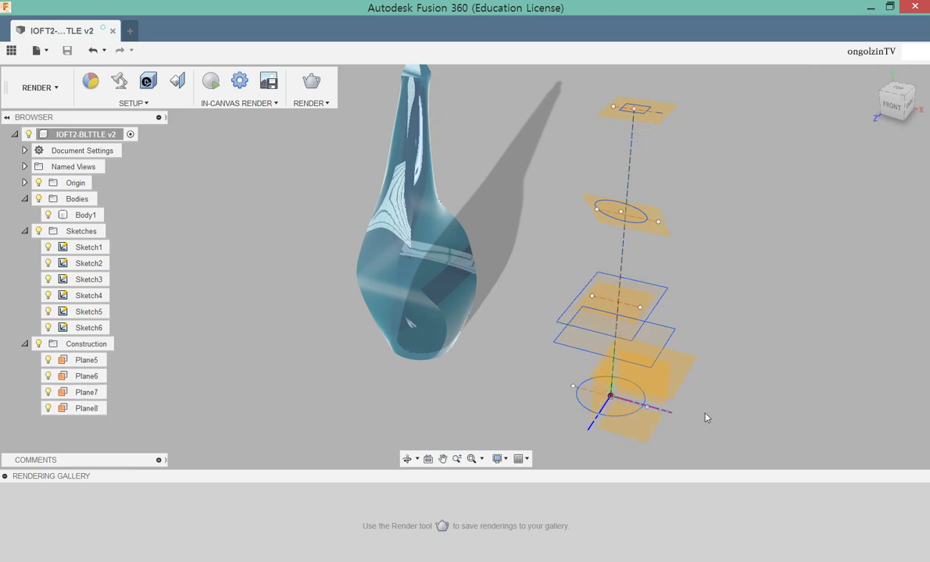
pyautogui.moveTo(760, 374)
pyautogui.keyDown('shift'); pyautogui.mouseDown(button='middle')
pyautogui.moveTo(744, 355)
pyautogui.moveTo(707, 380)
pyautogui.moveTo(765, 386)
pyautogui.mouseUp(button='middle'); pyautogui.keyUp('shift')
pyautogui.moveTo(748, 335)
pyautogui.keyDown('shift'); pyautogui.mouseDown(button='middle')
pyautogui.moveTo(686, 307)
pyautogui.moveTo(682, 326)
pyautogui.moveTo(621, 330)
pyautogui.mouseUp(button='middle'); pyautogui.keyUp('shift')
pyautogui.click(617, 338)
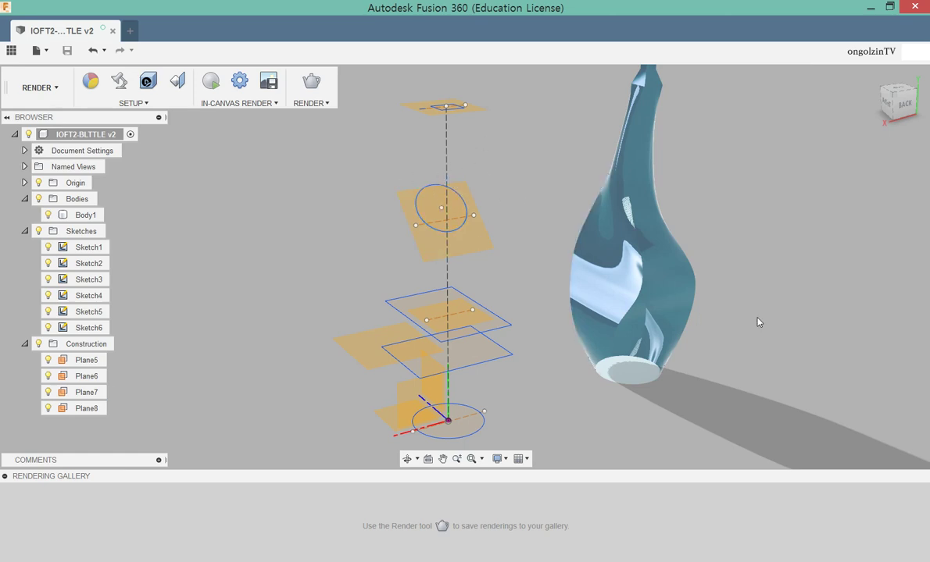
pyautogui.hotkey('ctrl', 'n')
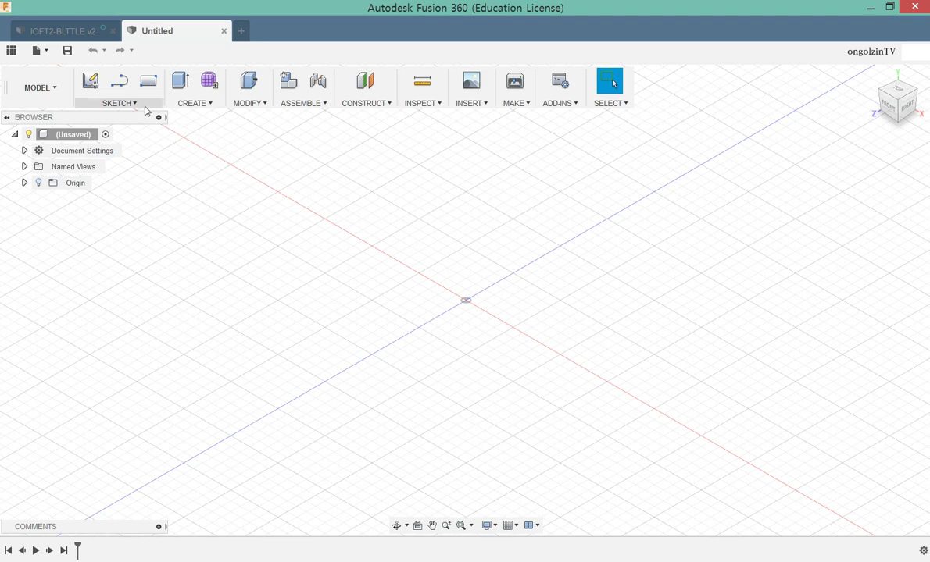
# Step: Start a sketch on the front XY plane and pan so the origin sits near the bottom
pyautogui.click(91, 82)
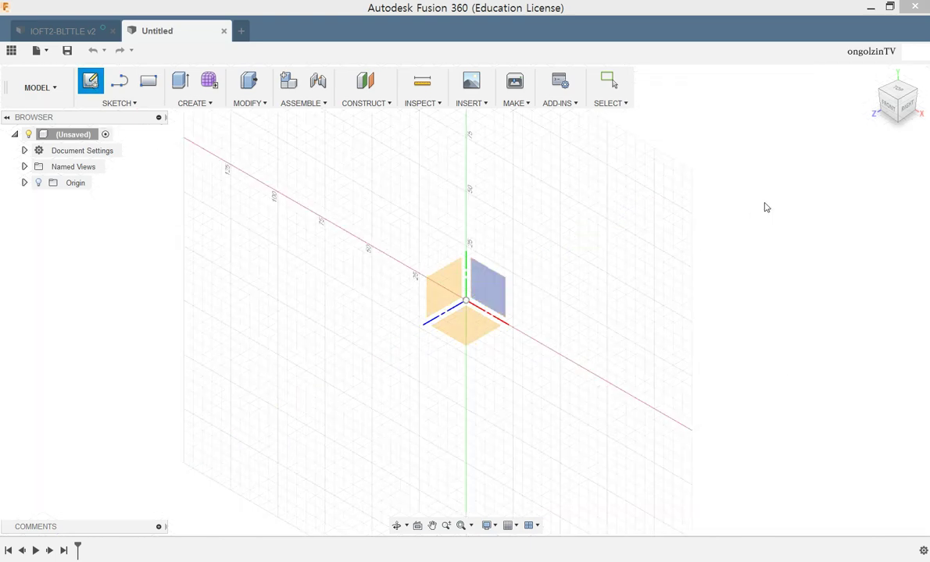
pyautogui.click(489, 290)
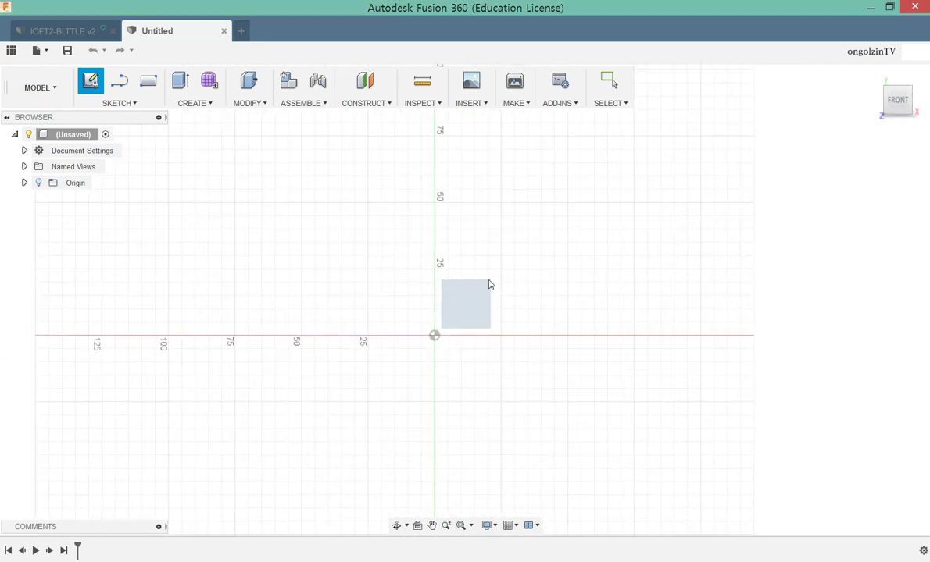
pyautogui.moveTo(415, 304); pyautogui.dragTo(328, 337)
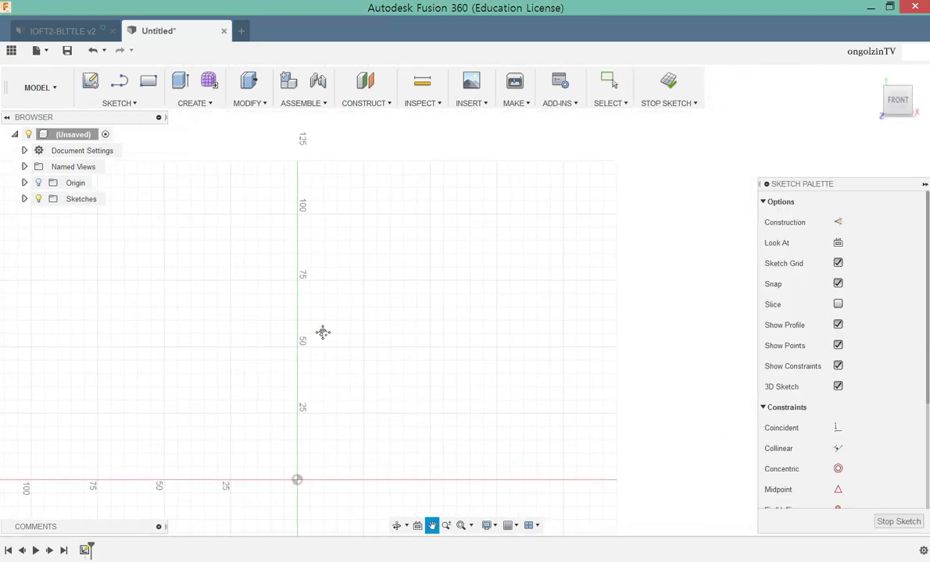
pyautogui.press('Escape')
pyautogui.moveTo(350, 338); pyautogui.dragTo(357, 319, button='middle')
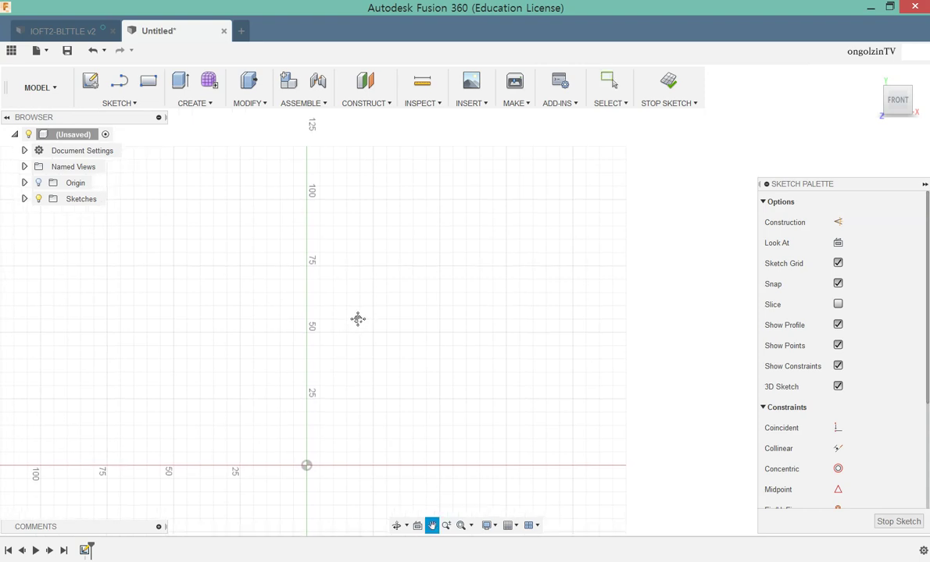
pyautogui.press('Escape')
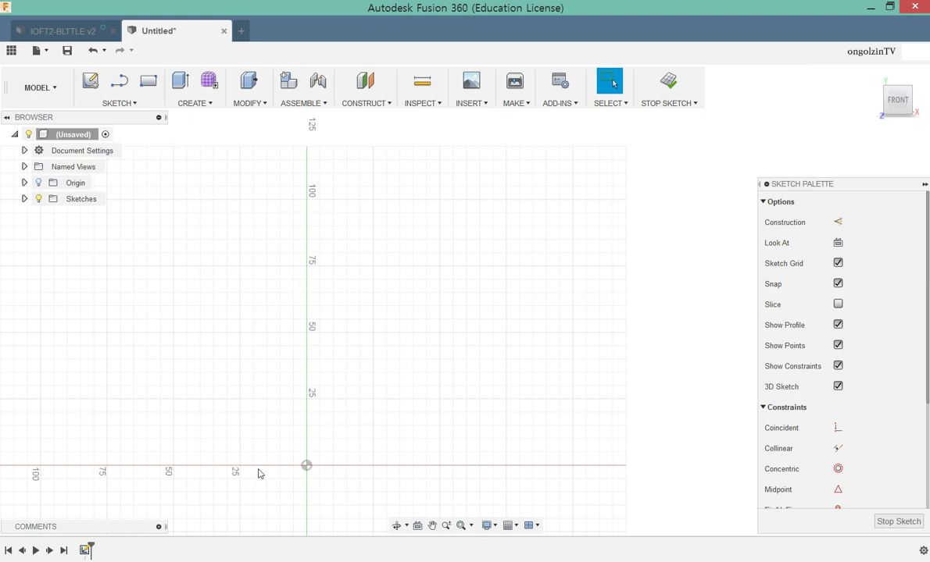
# Step: Draw a 50 mm horizontal line centred on the origin
pyautogui.click(119, 81)
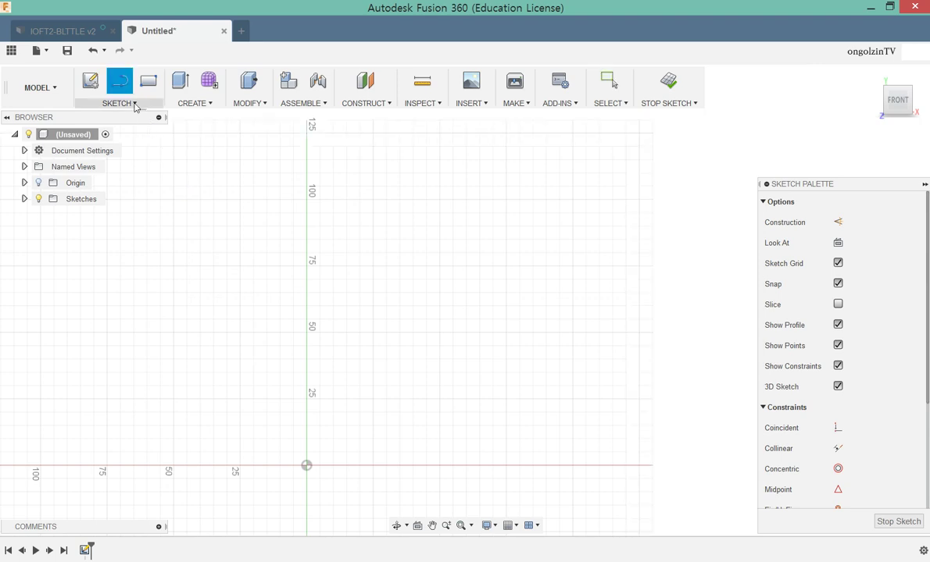
pyautogui.click(239, 467)
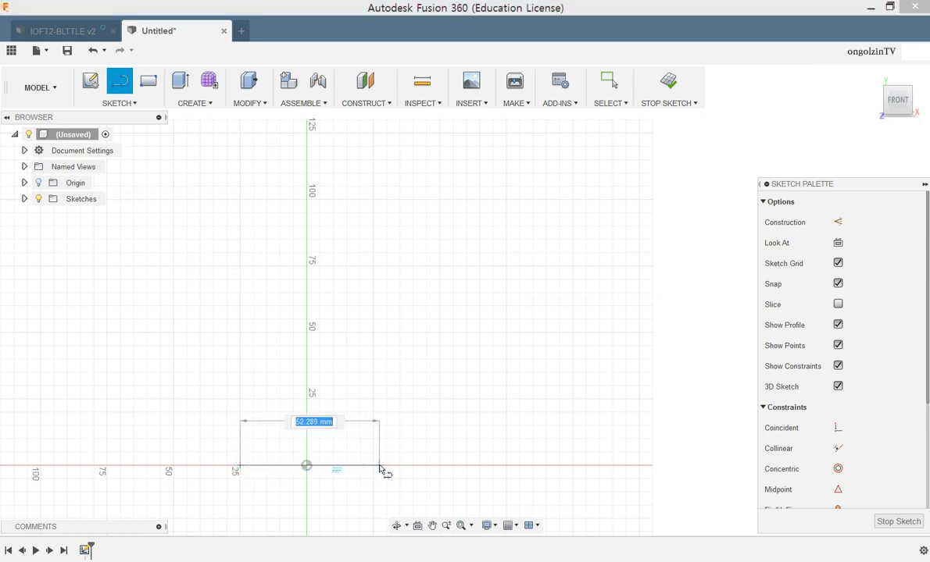
pyautogui.click(372, 467)
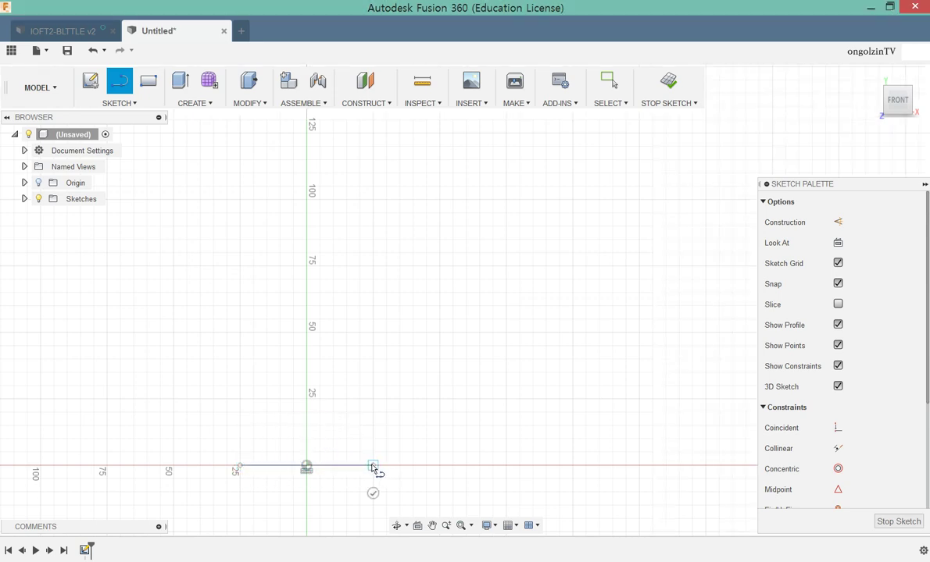
pyautogui.press('Escape')
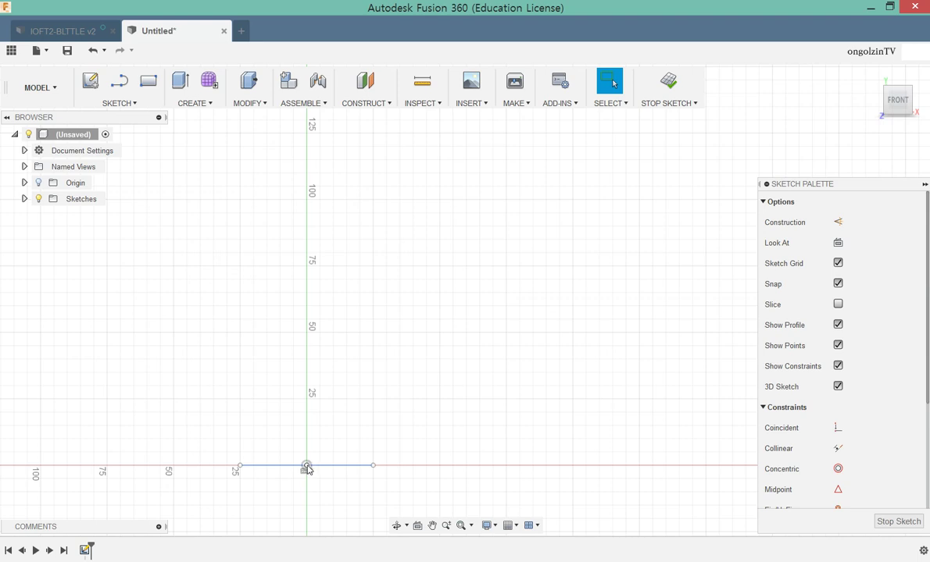
# Step: Draw a 75 mm vertical line upward from the origin
pyautogui.click(307, 467)
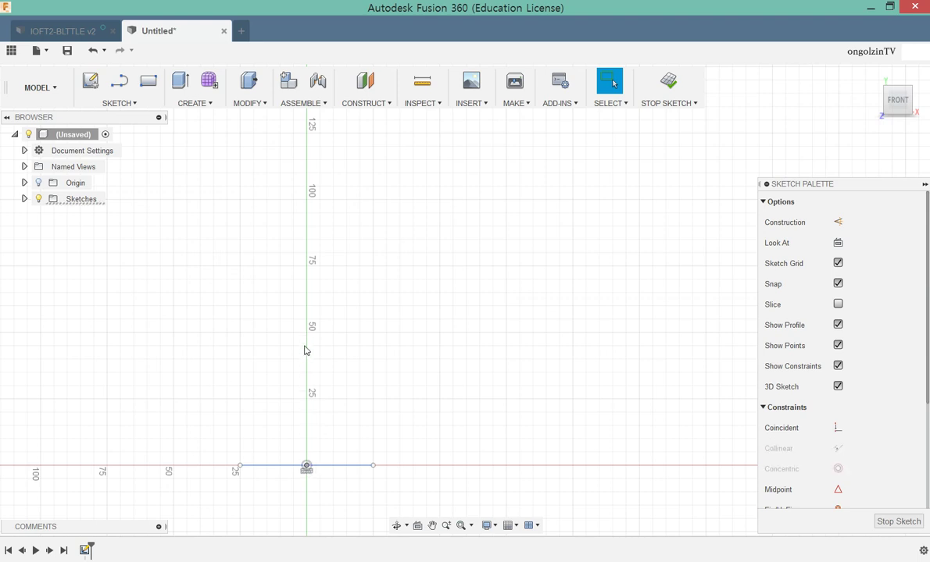
pyautogui.press('l')
pyautogui.moveTo(306, 467); pyautogui.dragTo(310, 270)
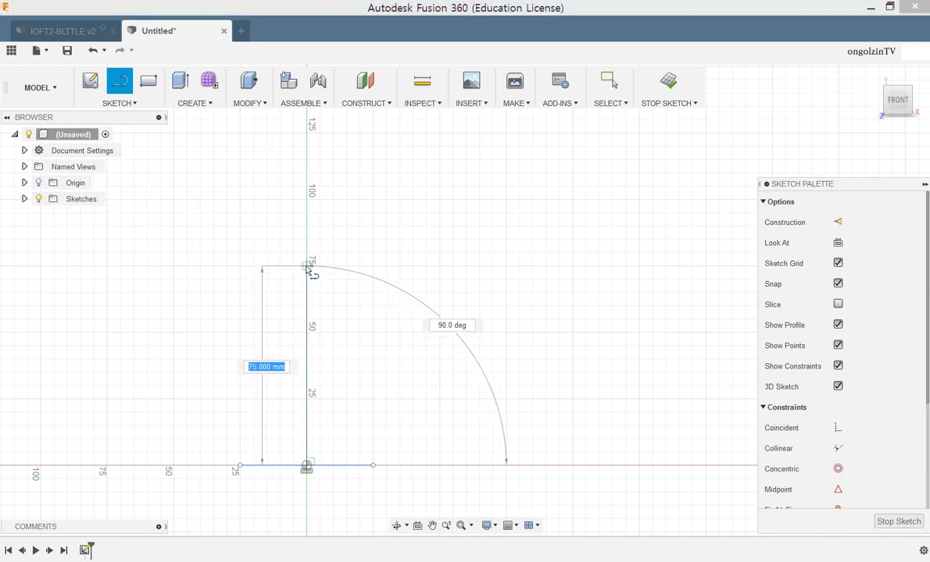
pyautogui.moveTo(310, 270); pyautogui.dragTo(309, 271)
pyautogui.press('Escape')
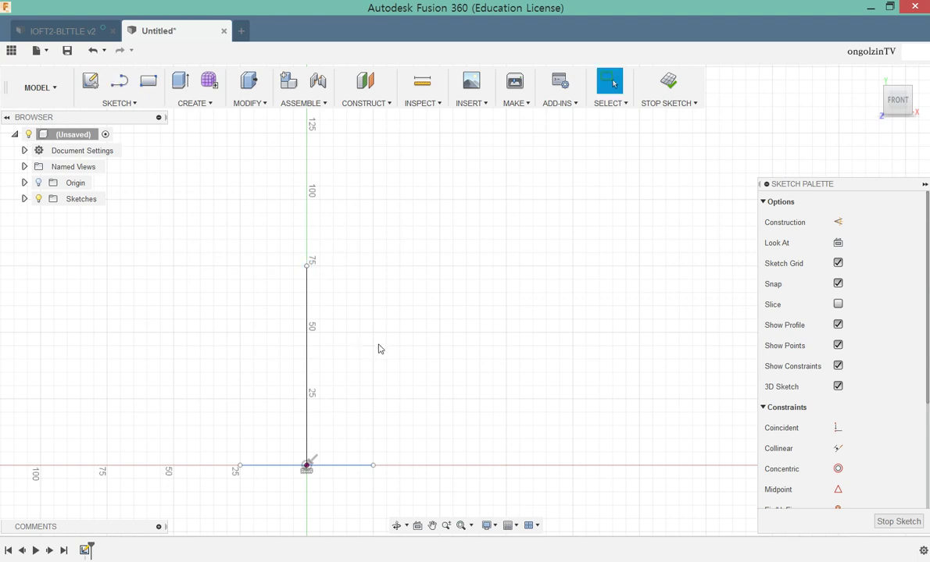
# Step: Add equal horizontal lines at 75, 25 and 50 mm heights, then finish the sketch
pyautogui.press('l')
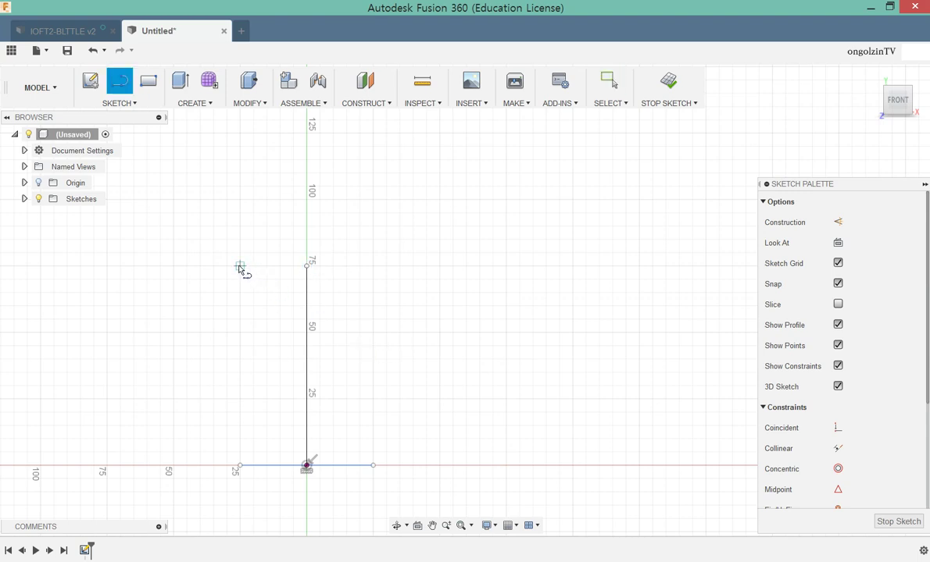
pyautogui.click(240, 266)
pyautogui.click(374, 266)
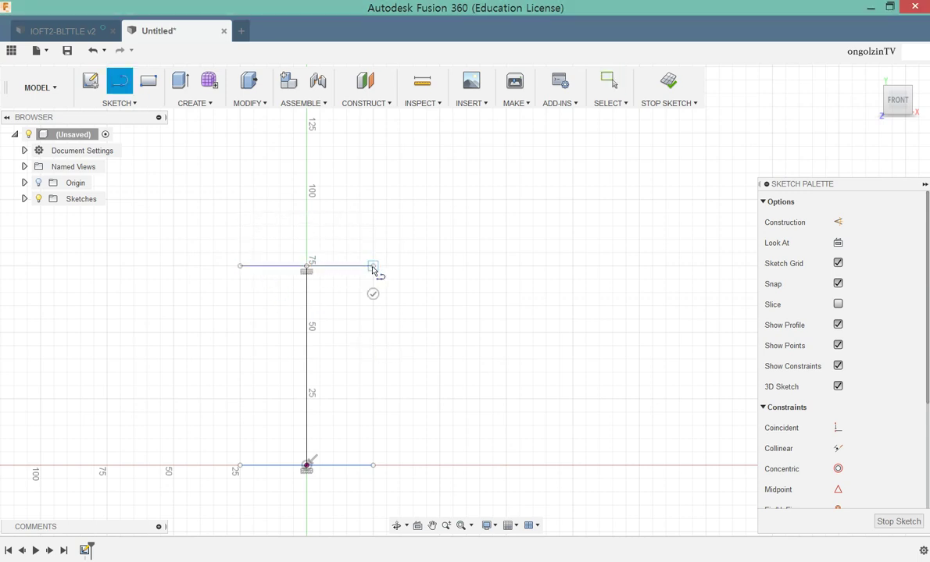
pyautogui.press('Escape')
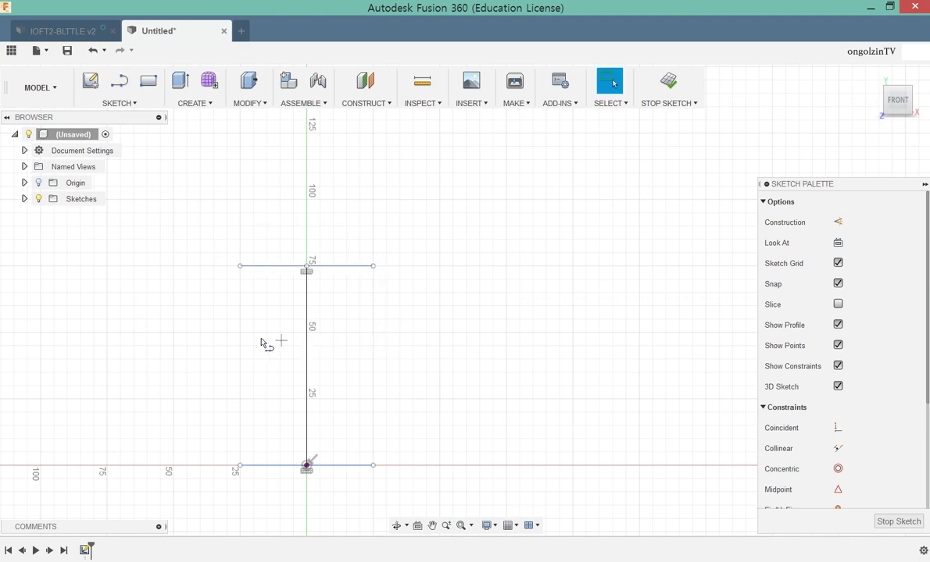
pyautogui.press('l')
pyautogui.click(240, 399)
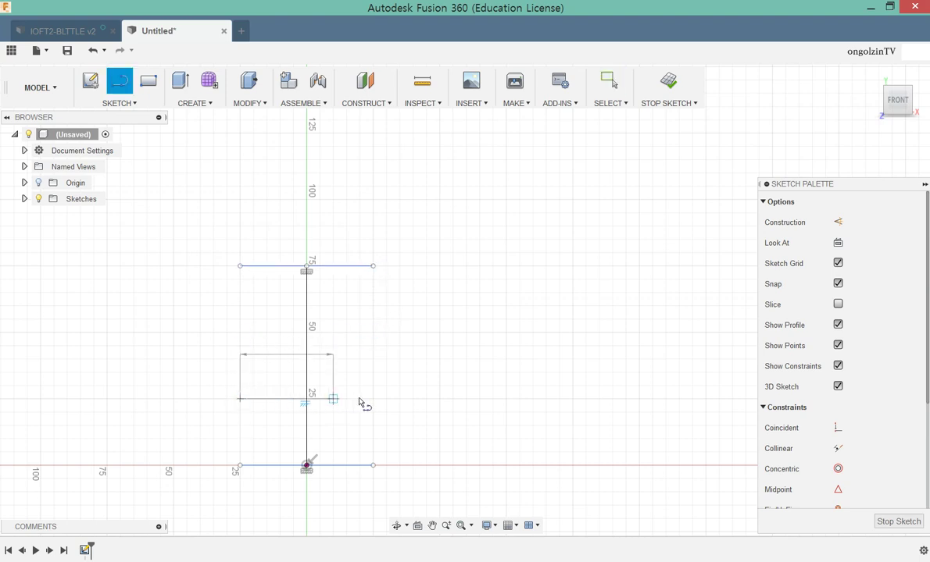
pyautogui.click(373, 399)
pyautogui.press('Escape')
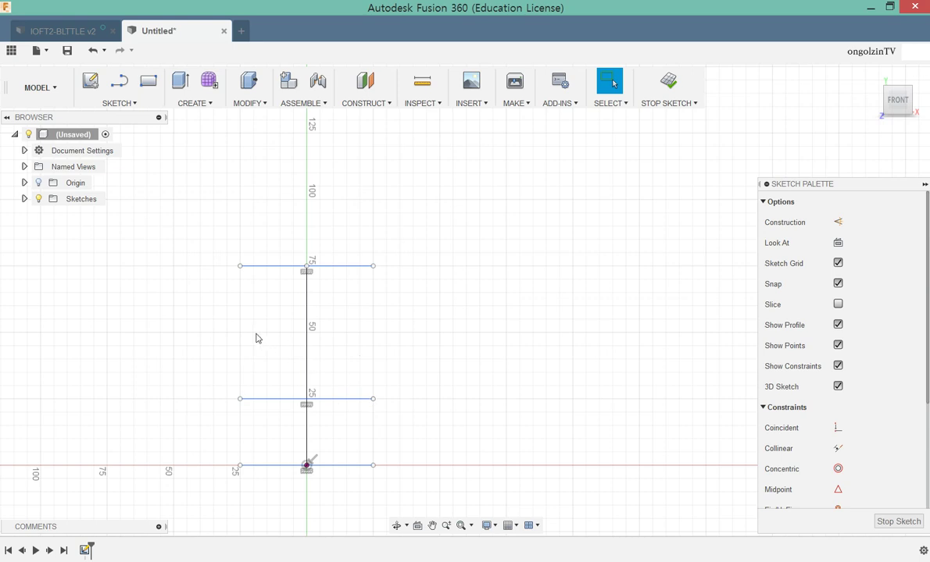
pyautogui.press('l')
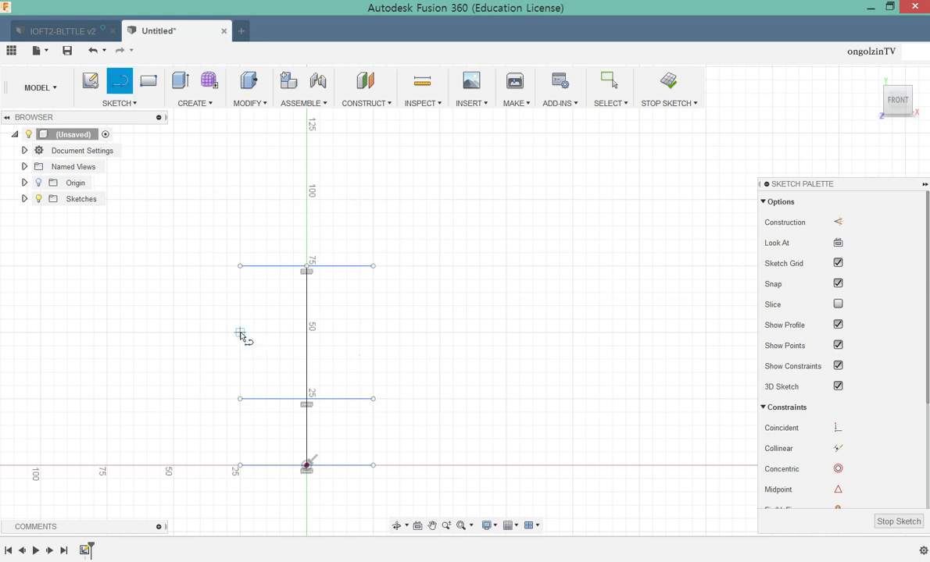
pyautogui.click(240, 332)
pyautogui.click(373, 333)
pyautogui.press('Escape')
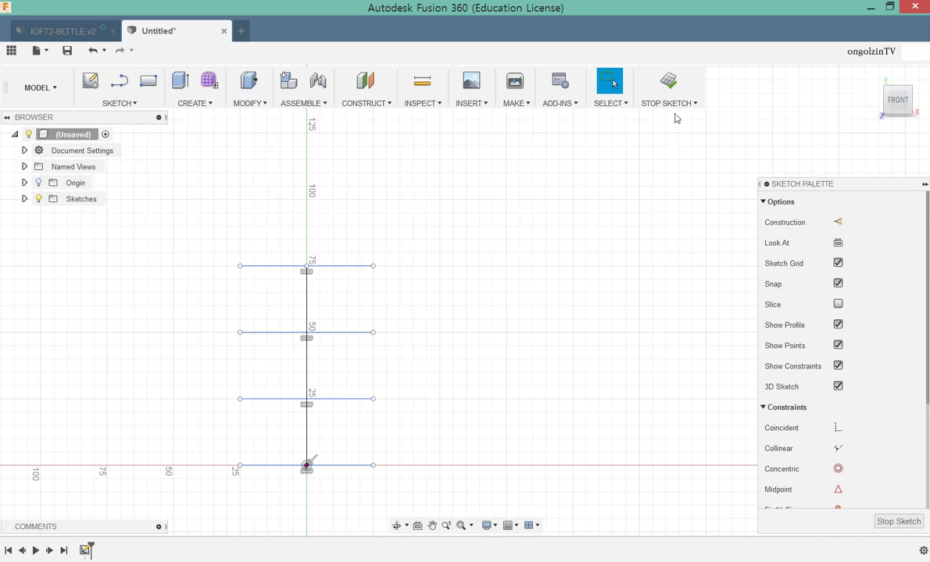
pyautogui.click(668, 83)
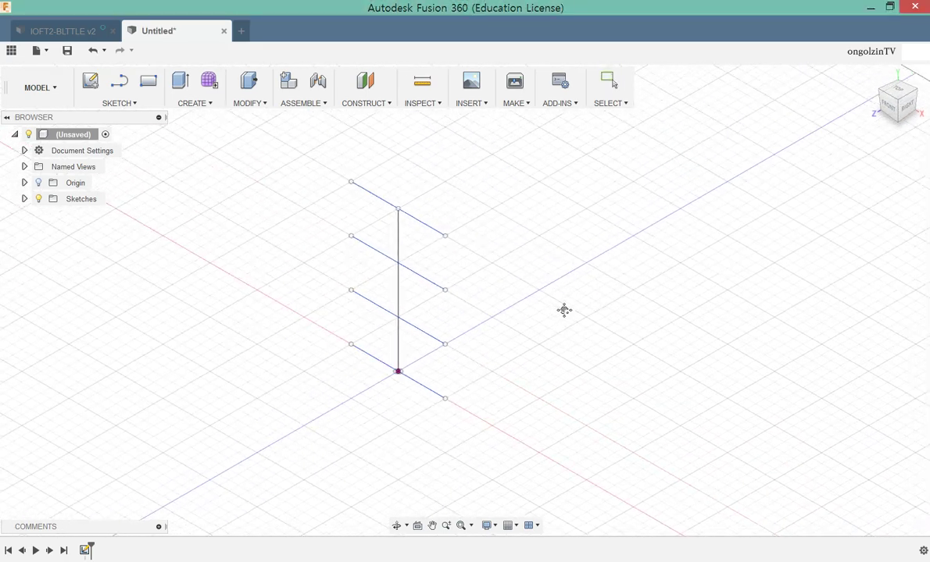
# Step: Expand the Sketches folder and reopen Sketch1 for editing
pyautogui.moveTo(564, 311)
pyautogui.keyDown('shift'); pyautogui.mouseDown(button='middle')
pyautogui.moveTo(561, 300)
pyautogui.moveTo(576, 303)
pyautogui.mouseUp(button='middle'); pyautogui.keyUp('shift')
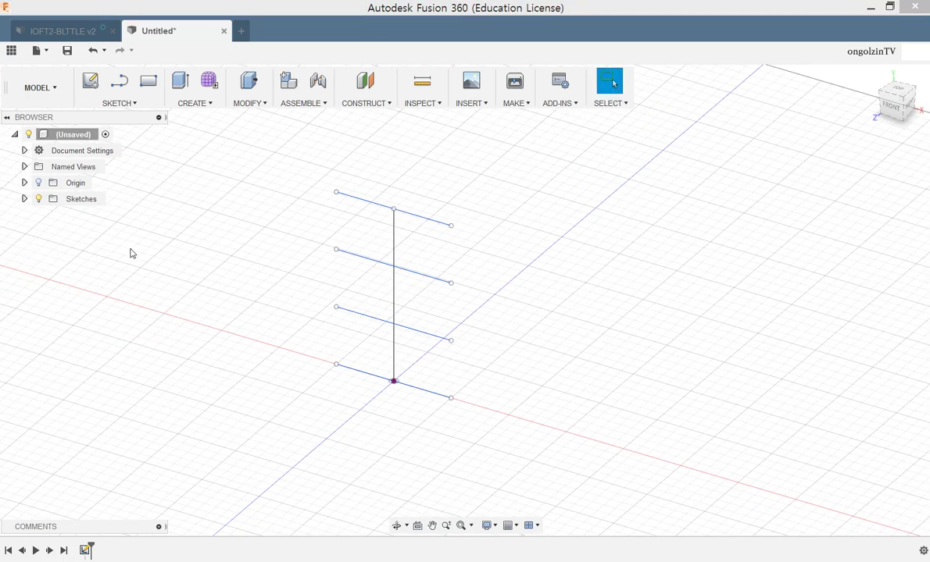
pyautogui.click(85, 200)
pyautogui.rightClick(86, 203)
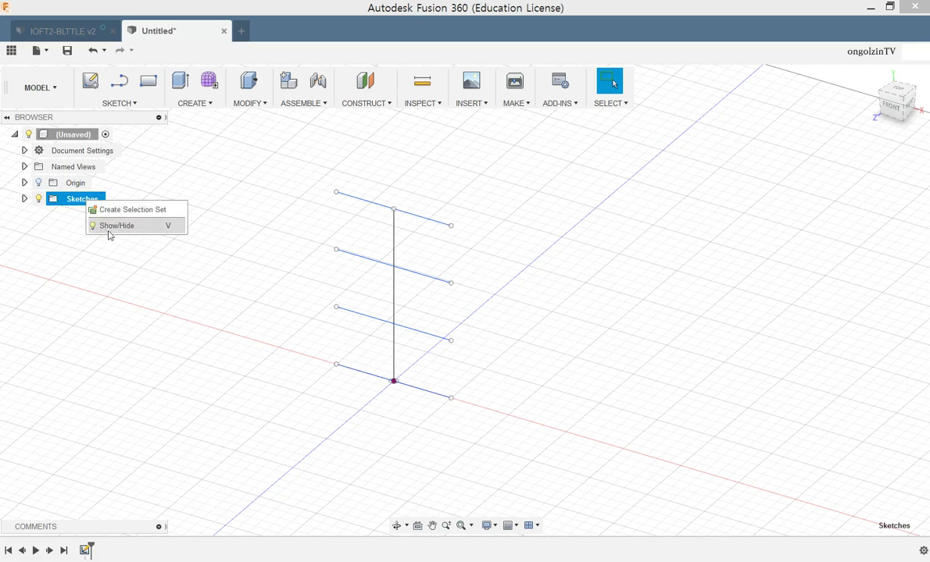
pyautogui.click(23, 188)
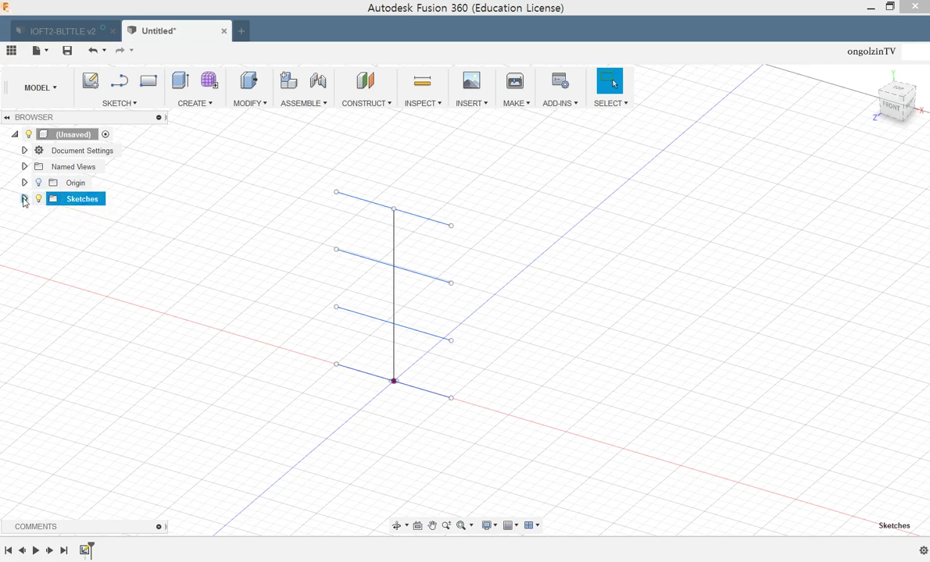
pyautogui.click(24, 198)
pyautogui.click(93, 214)
pyautogui.rightClick(97, 215)
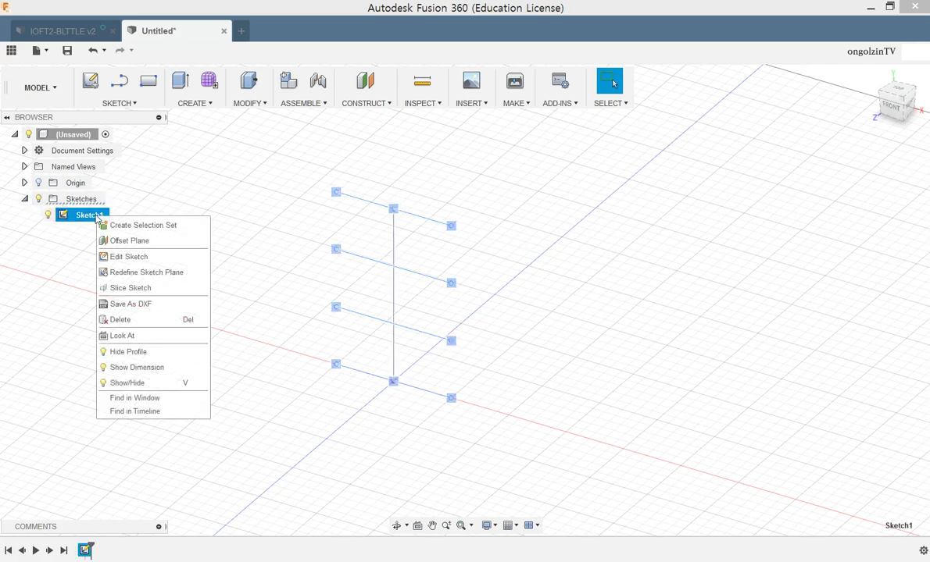
pyautogui.click(125, 256)
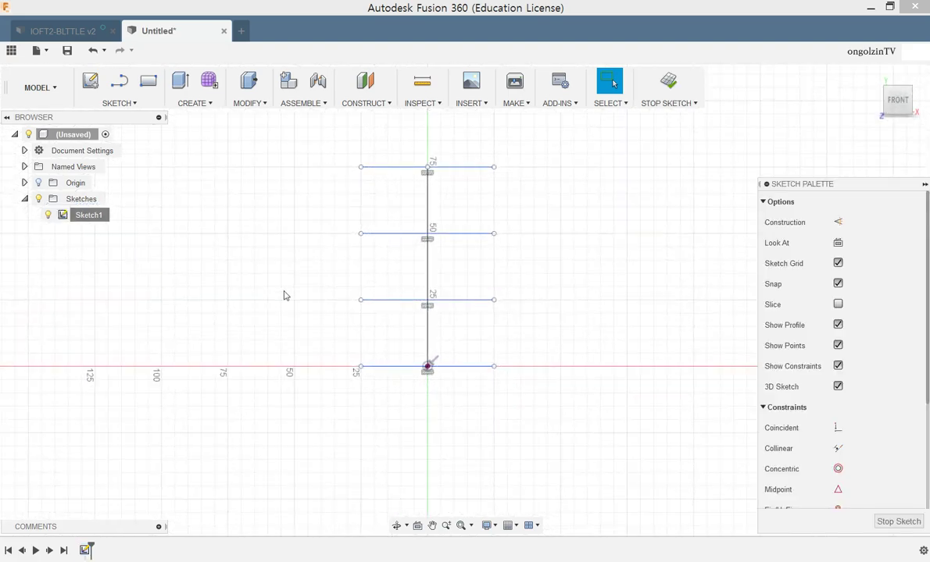
# Step: Convert all the sketch lines to construction geometry and finish the sketch
pyautogui.moveTo(306, 142); pyautogui.dragTo(546, 412)
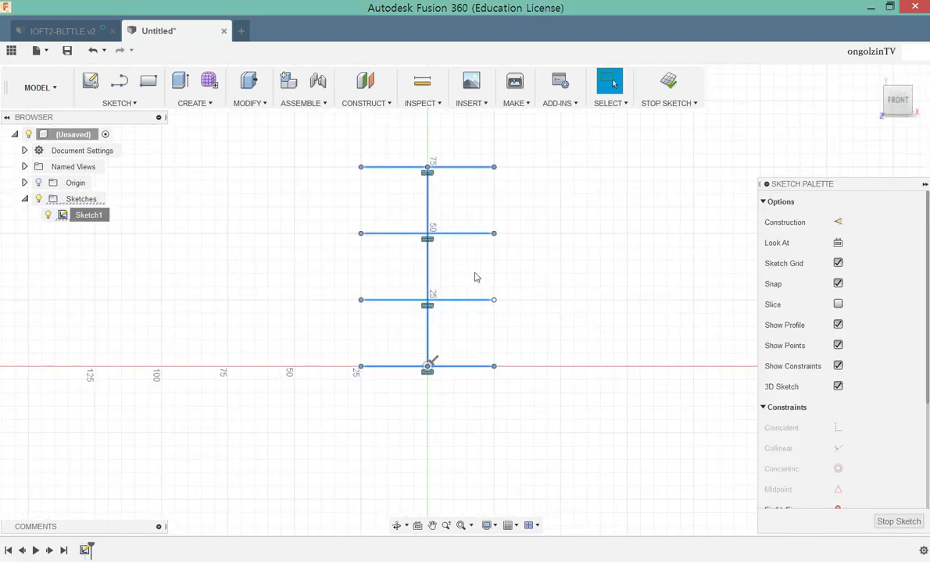
pyautogui.rightClick(461, 239)
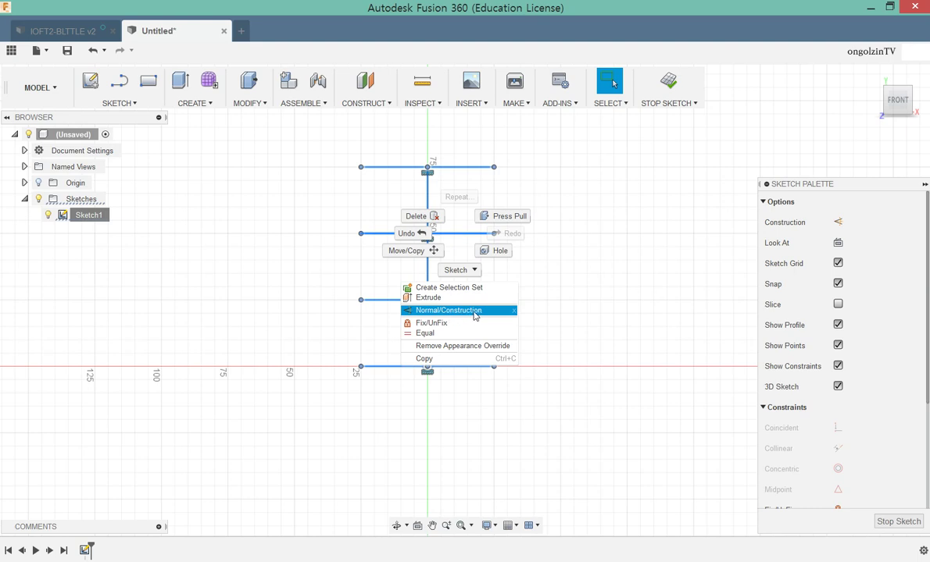
pyautogui.click(474, 316)
pyautogui.click(539, 288)
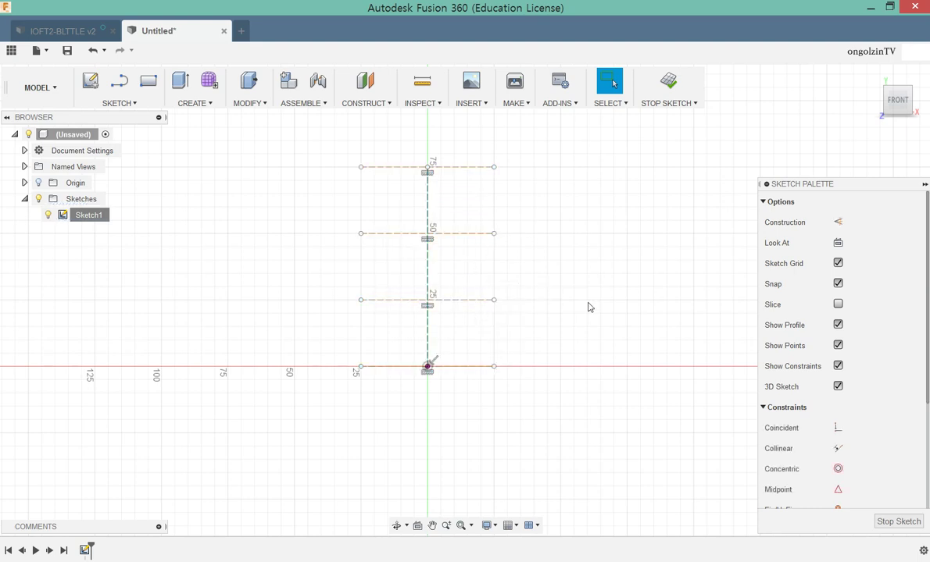
pyautogui.keyDown('shift'); pyautogui.moveTo(587, 307); pyautogui.dragTo(547, 336, button='middle'); pyautogui.keyUp('shift')
pyautogui.click(668, 81)
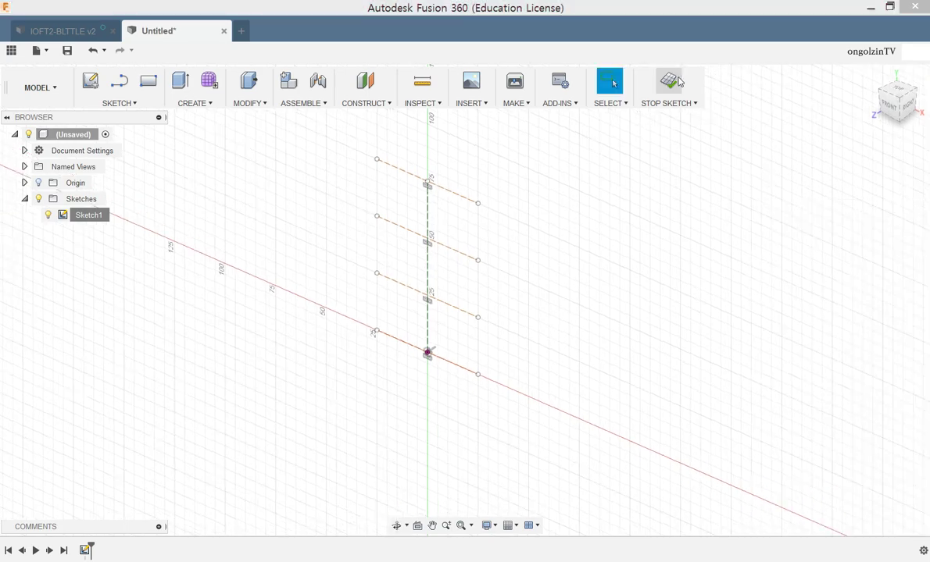
# Step: Show the origin planes and axes, orbit around them, and pick the XZ plane
pyautogui.moveTo(591, 312)
pyautogui.keyDown('shift'); pyautogui.mouseDown(button='middle')
pyautogui.moveTo(519, 326)
pyautogui.moveTo(534, 375)
pyautogui.moveTo(553, 317)
pyautogui.moveTo(534, 335)
pyautogui.mouseUp(button='middle'); pyautogui.keyUp('shift')
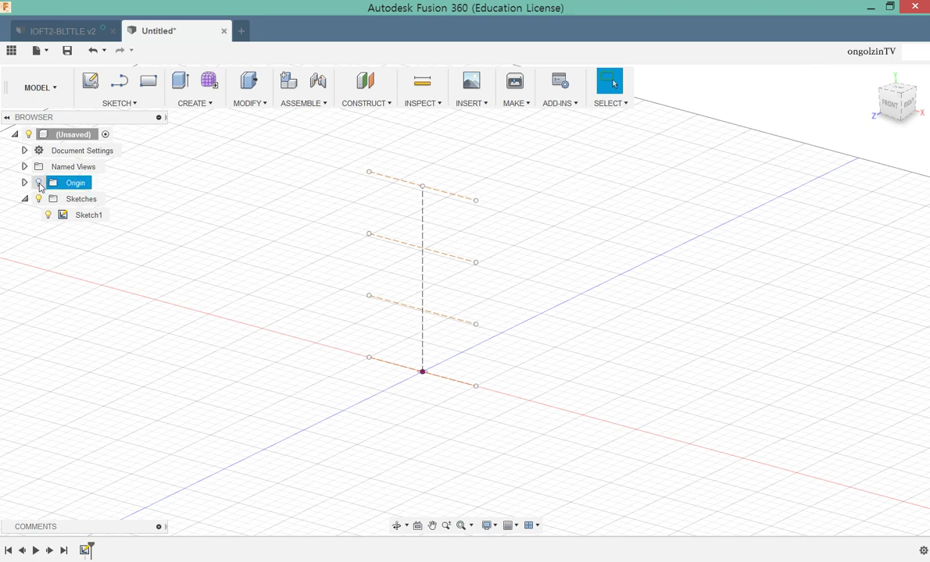
pyautogui.click(39, 184)
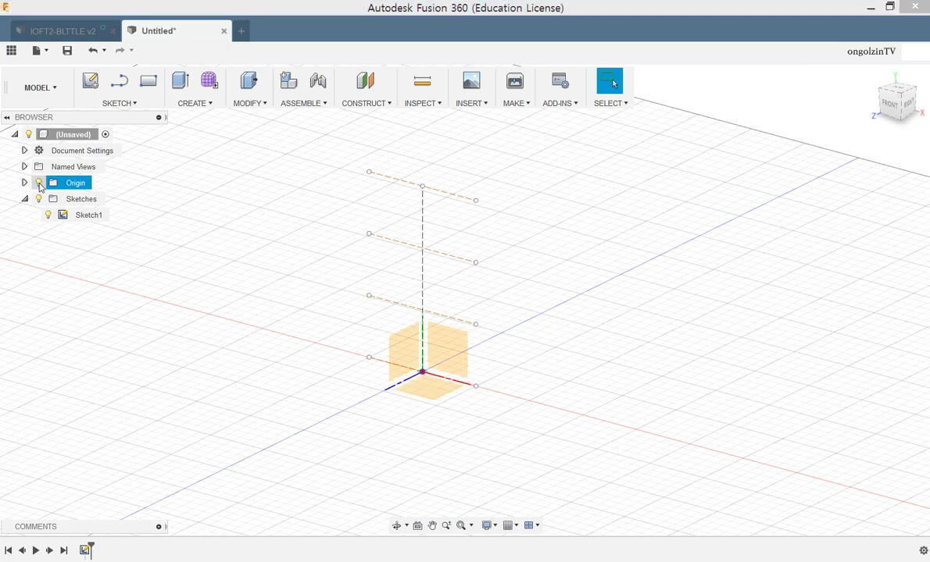
pyautogui.moveTo(535, 357)
pyautogui.keyDown('shift'); pyautogui.mouseDown(button='middle')
pyautogui.moveTo(504, 369)
pyautogui.moveTo(493, 351)
pyautogui.mouseUp(button='middle'); pyautogui.keyUp('shift')
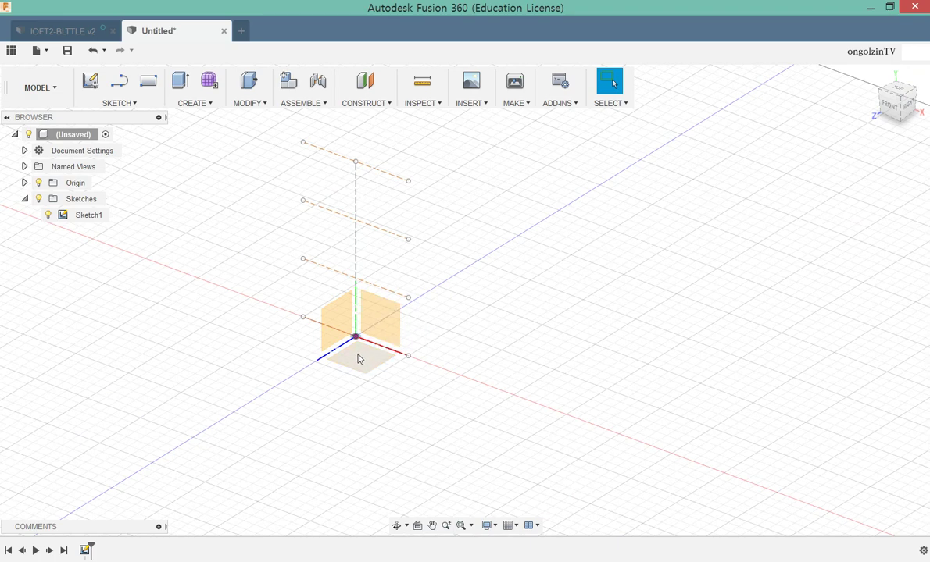
pyautogui.moveTo(449, 349)
pyautogui.keyDown('shift'); pyautogui.mouseDown(button='middle')
pyautogui.moveTo(473, 392)
pyautogui.moveTo(494, 389)
pyautogui.moveTo(488, 407)
pyautogui.moveTo(475, 402)
pyautogui.mouseUp(button='middle'); pyautogui.keyUp('shift')
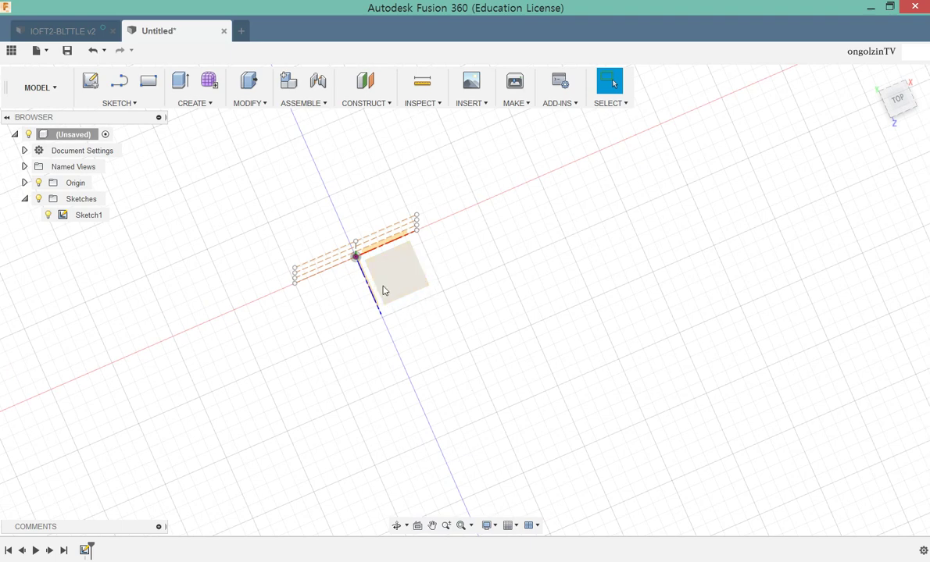
pyautogui.moveTo(535, 335)
pyautogui.keyDown('shift'); pyautogui.mouseDown(button='middle')
pyautogui.moveTo(522, 343)
pyautogui.moveTo(519, 313)
pyautogui.mouseUp(button='middle'); pyautogui.keyUp('shift')
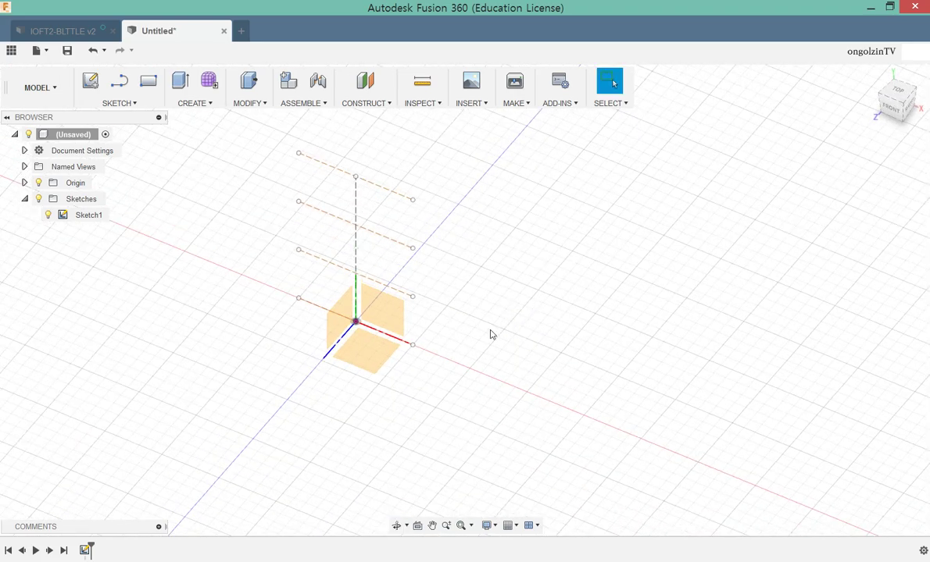
pyautogui.rightClick(361, 353)
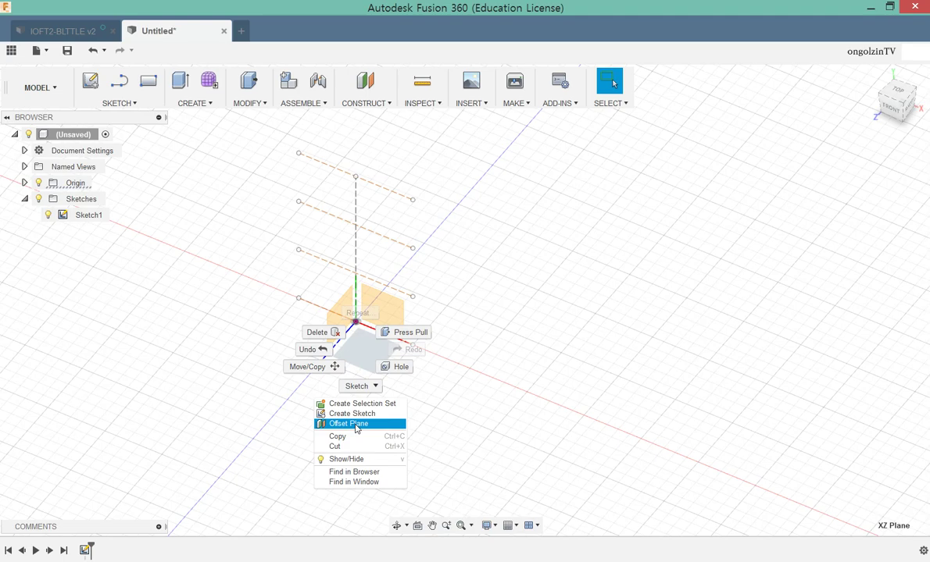
pyautogui.click(334, 51)
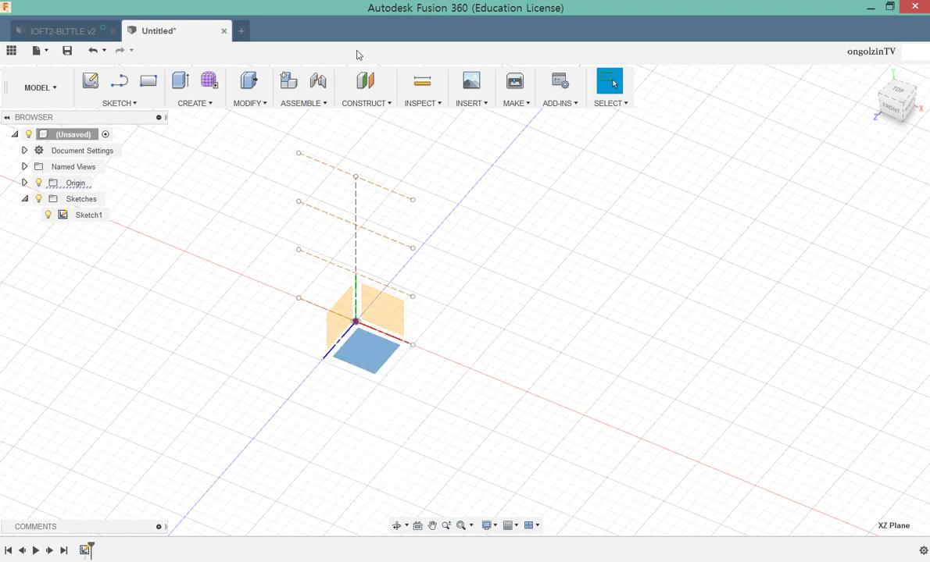
pyautogui.click(380, 104)
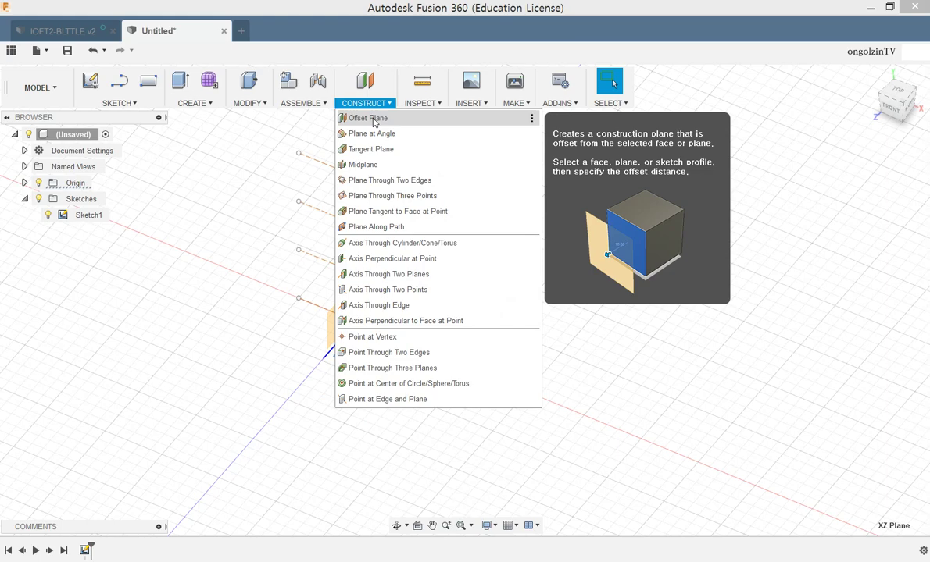
# Step: Create a construction plane offset 25 mm from the XZ plane
pyautogui.click(374, 119)
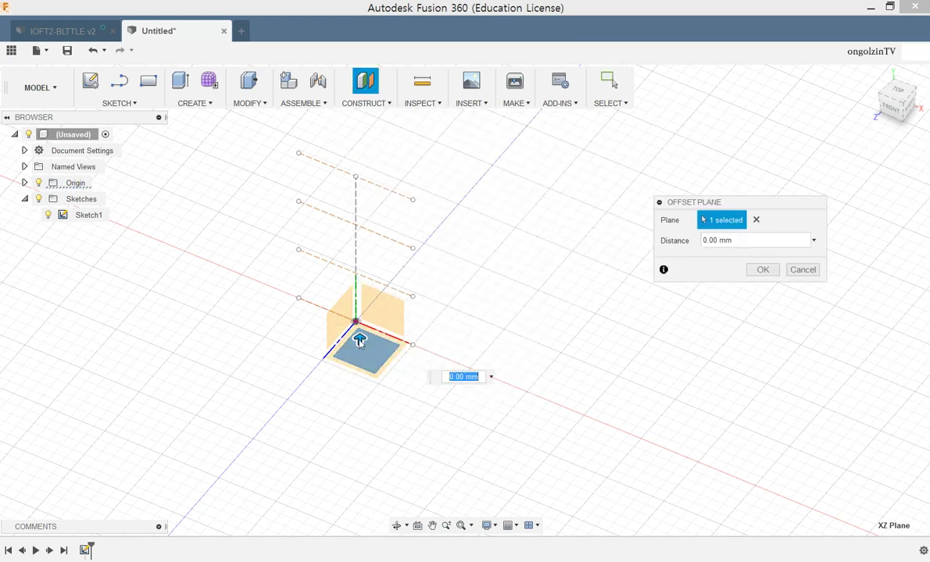
pyautogui.moveTo(360, 343); pyautogui.dragTo(360, 311)
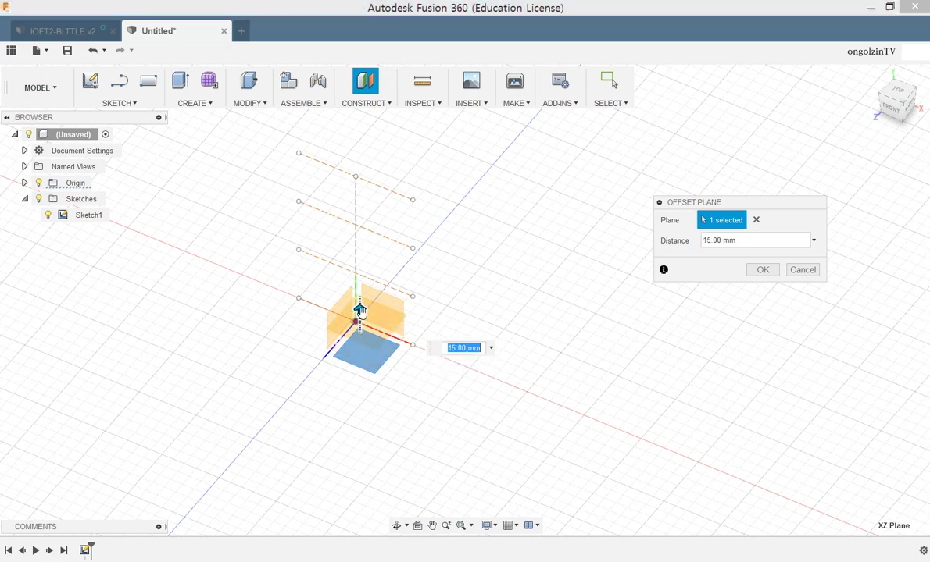
pyautogui.write('25')
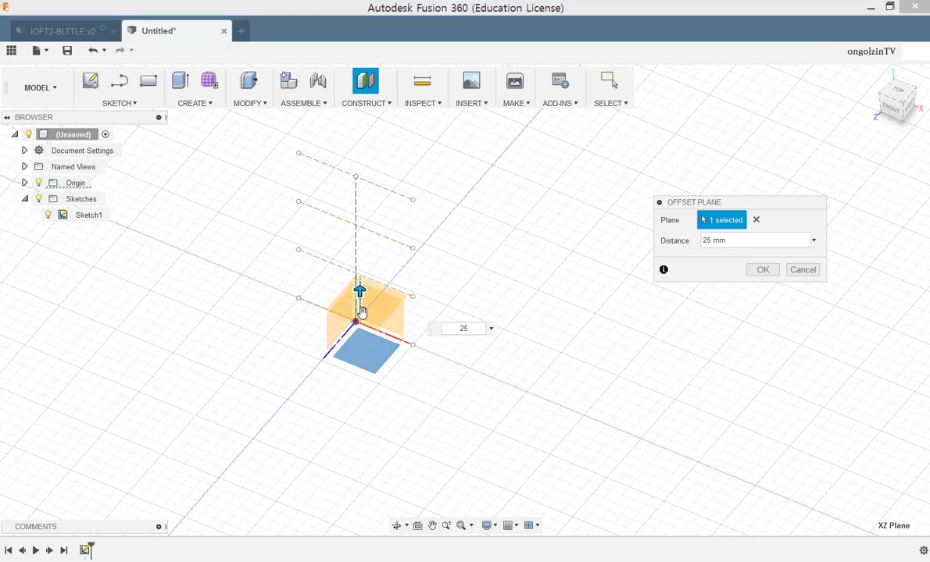
pyautogui.press('Return')
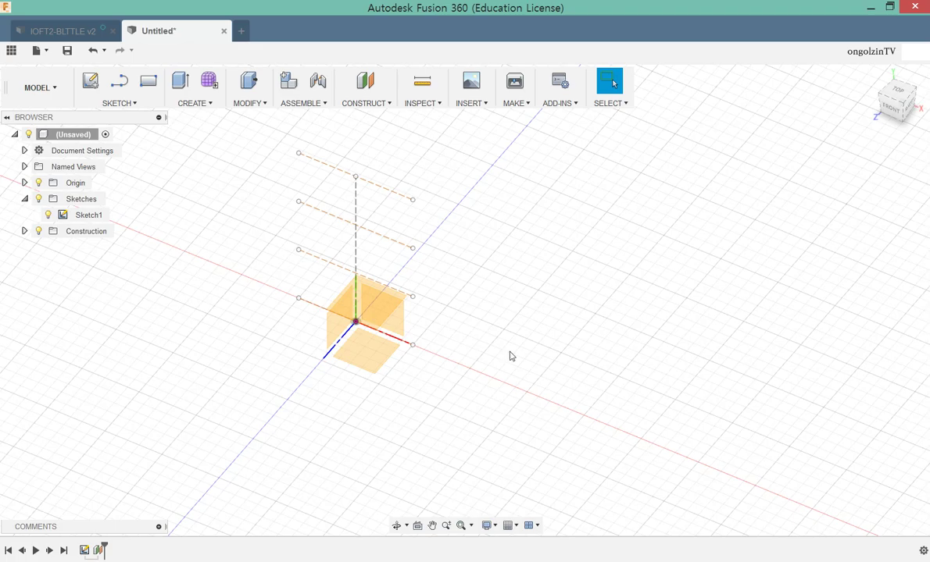
# Step: Orbit toward the front and start a Plane at Angle
pyautogui.moveTo(474, 348)
pyautogui.keyDown('shift'); pyautogui.mouseDown(button='middle')
pyautogui.moveTo(506, 316)
pyautogui.moveTo(419, 338)
pyautogui.moveTo(471, 353)
pyautogui.moveTo(503, 339)
pyautogui.moveTo(508, 316)
pyautogui.moveTo(437, 316)
pyautogui.moveTo(437, 325)
pyautogui.moveTo(488, 328)
pyautogui.moveTo(481, 341)
pyautogui.moveTo(456, 335)
pyautogui.mouseUp(button='middle'); pyautogui.keyUp('shift')
pyautogui.press('Escape')
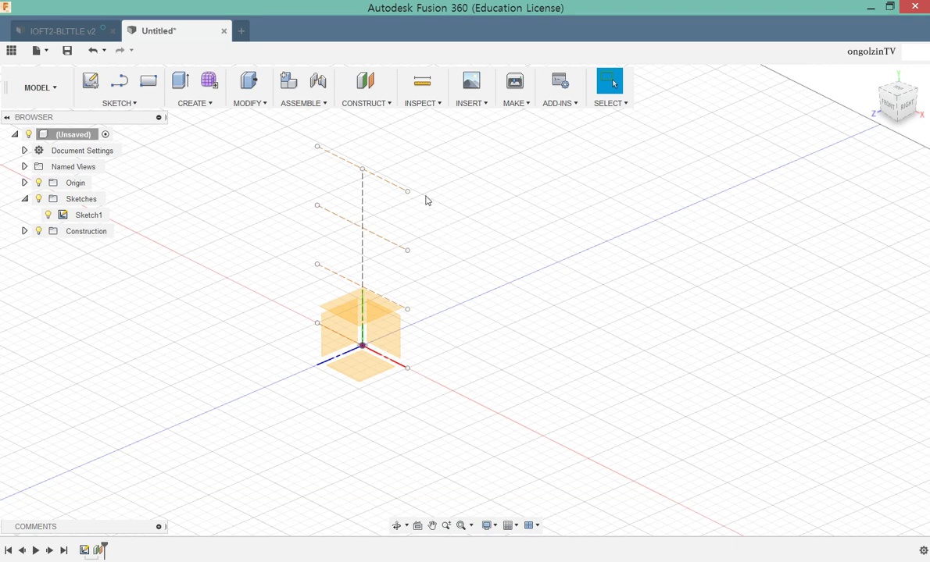
pyautogui.click(376, 108)
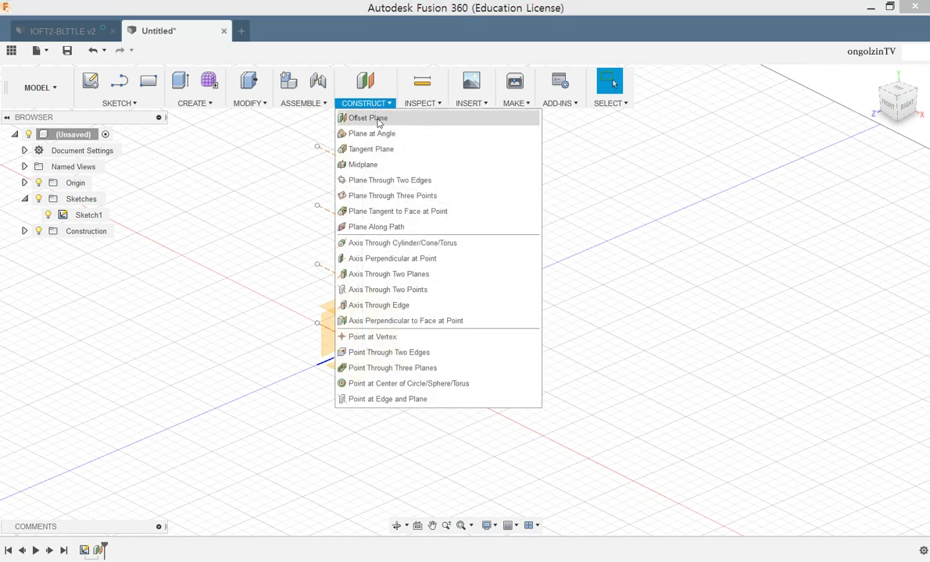
pyautogui.click(383, 136)
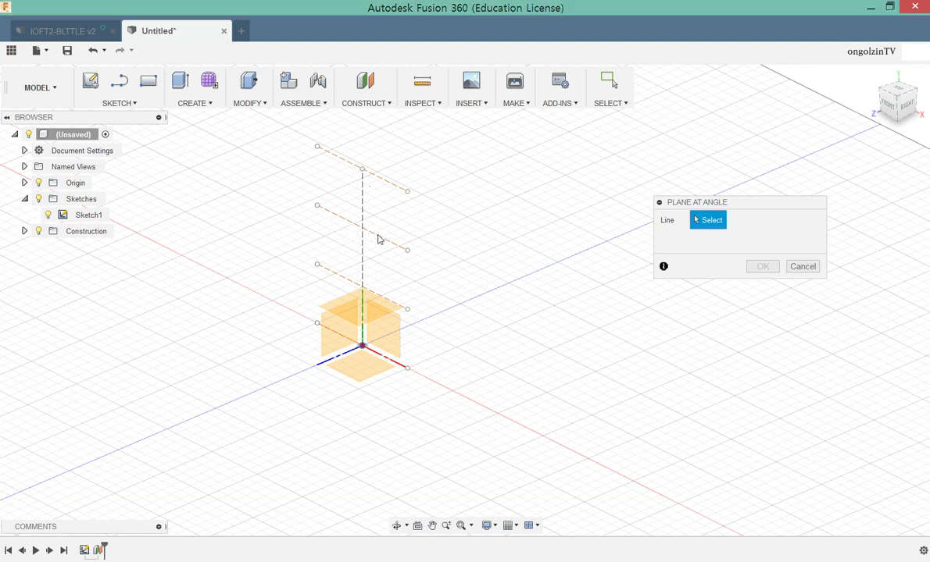
# Step: Create a 90° angled plane hinged on the upper sketch line
pyautogui.click(378, 239)
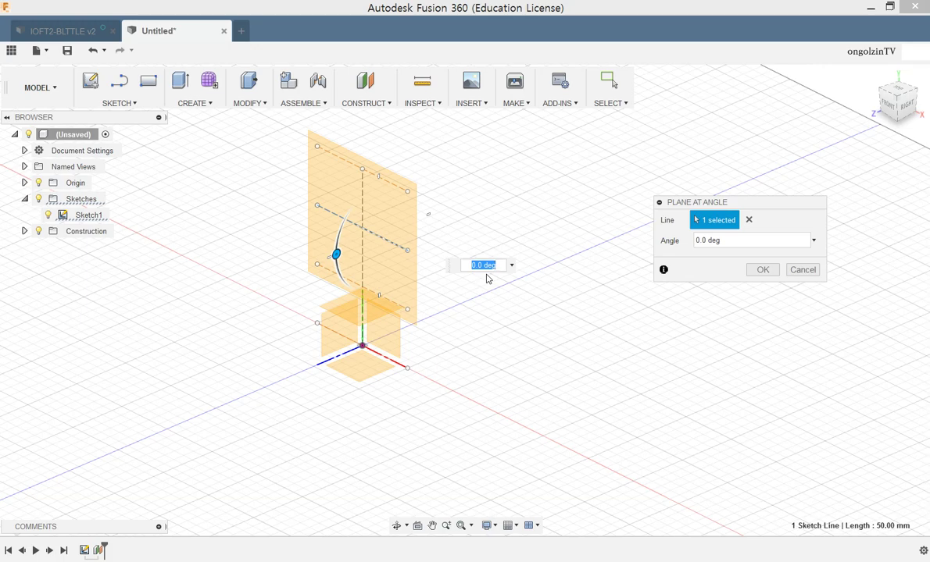
pyautogui.write('90')
pyautogui.press('Return')
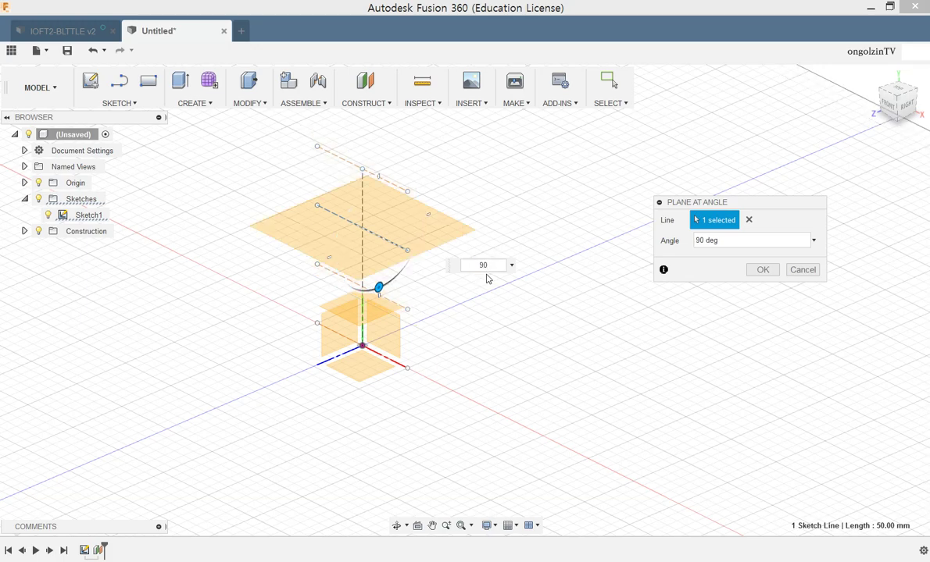
pyautogui.press('Return')
# Step: Undo the angled Plane2 and then the 25 mm offset plane
pyautogui.moveTo(504, 272)
pyautogui.keyDown('shift'); pyautogui.mouseDown(button='middle')
pyautogui.moveTo(508, 294)
pyautogui.moveTo(556, 328)
pyautogui.moveTo(546, 294)
pyautogui.moveTo(496, 263)
pyautogui.moveTo(419, 270)
pyautogui.moveTo(423, 297)
pyautogui.moveTo(496, 276)
pyautogui.moveTo(491, 245)
pyautogui.moveTo(486, 268)
pyautogui.moveTo(505, 270)
pyautogui.moveTo(510, 259)
pyautogui.moveTo(504, 272)
pyautogui.mouseUp(button='middle'); pyautogui.keyUp('shift')
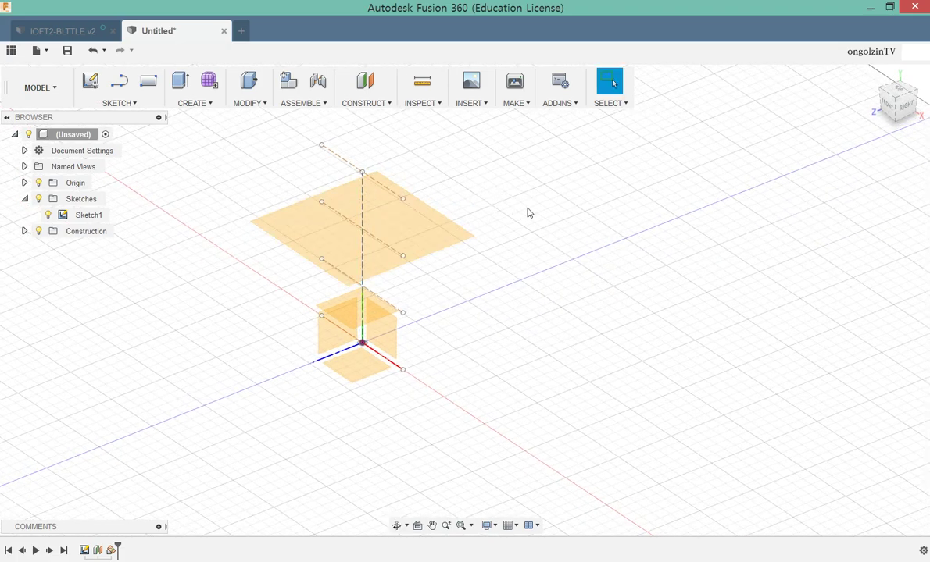
pyautogui.keyDown('shift'); pyautogui.moveTo(533, 213); pyautogui.dragTo(525, 214, button='middle'); pyautogui.keyUp('shift')
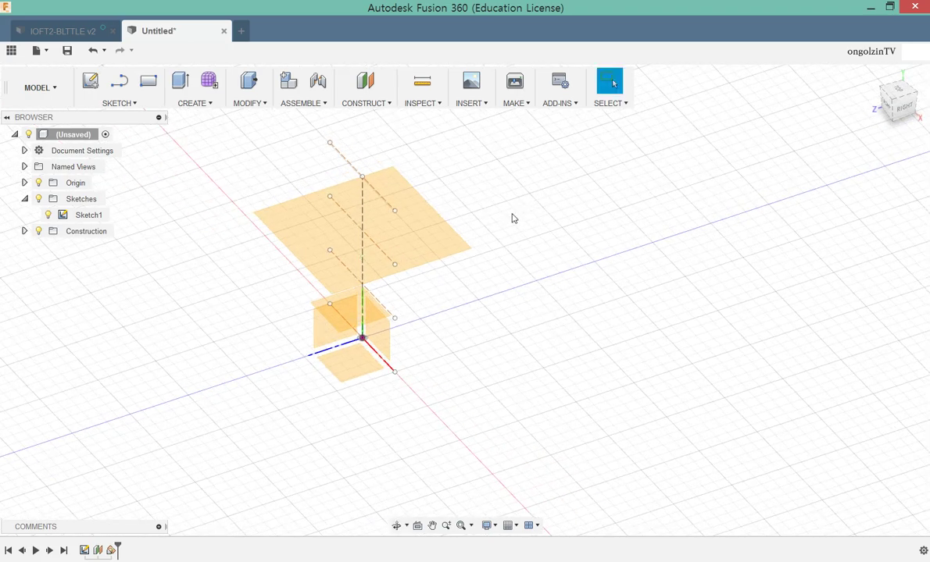
pyautogui.moveTo(483, 305)
pyautogui.keyDown('shift'); pyautogui.mouseDown(button='middle')
pyautogui.moveTo(483, 272)
pyautogui.moveTo(487, 288)
pyautogui.mouseUp(button='middle'); pyautogui.keyUp('shift')
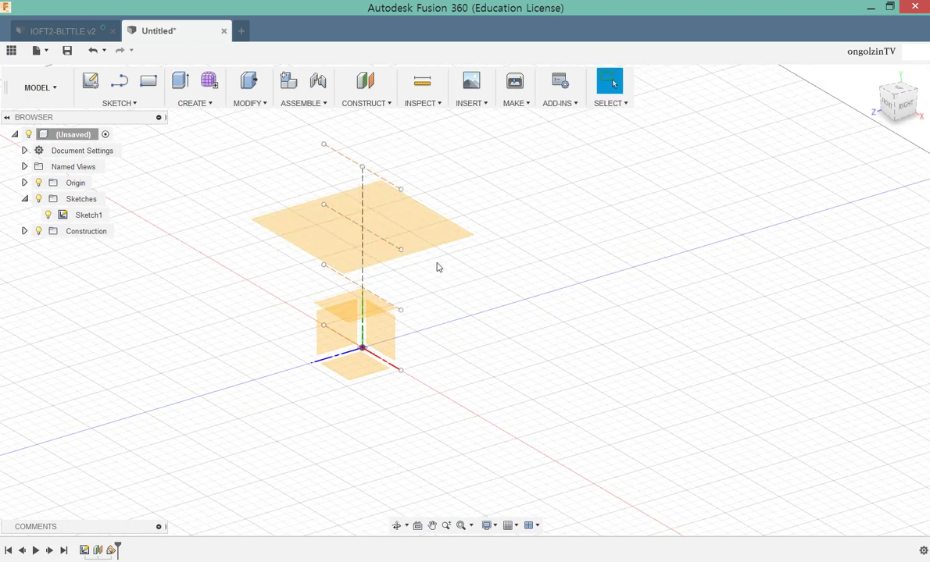
pyautogui.keyDown('shift'); pyautogui.moveTo(497, 255); pyautogui.dragTo(507, 248, button='middle'); pyautogui.keyUp('shift')
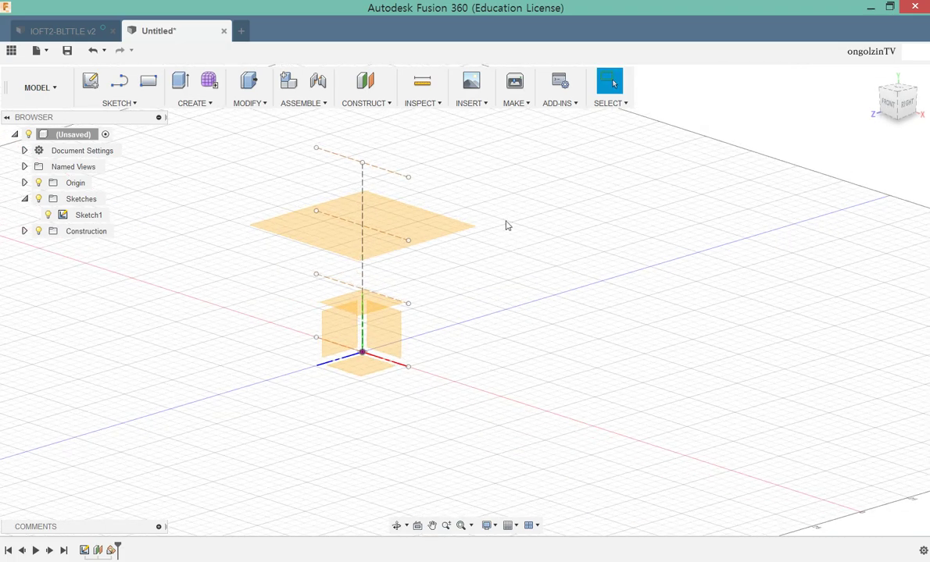
pyautogui.rightClick(396, 221)
pyautogui.click(396, 221)
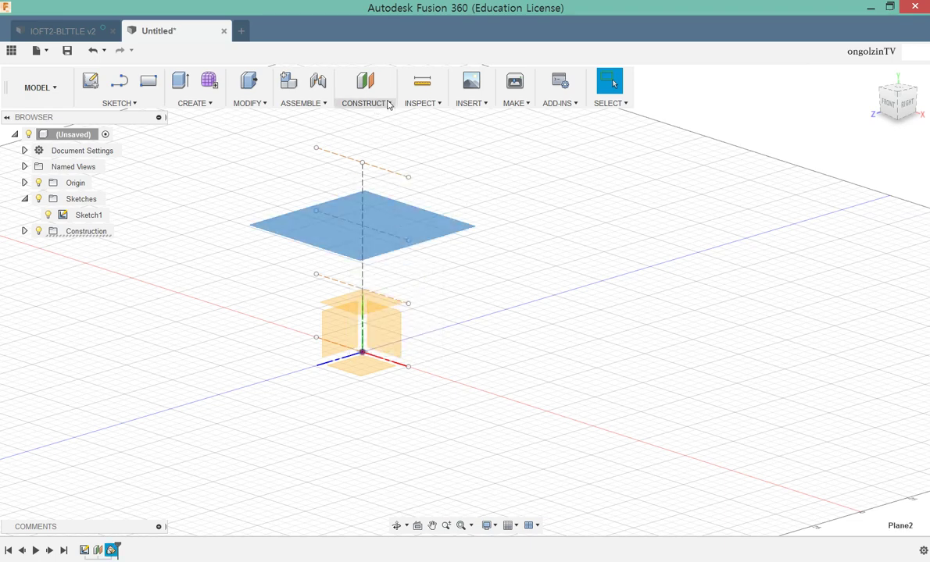
pyautogui.rightClick(392, 215)
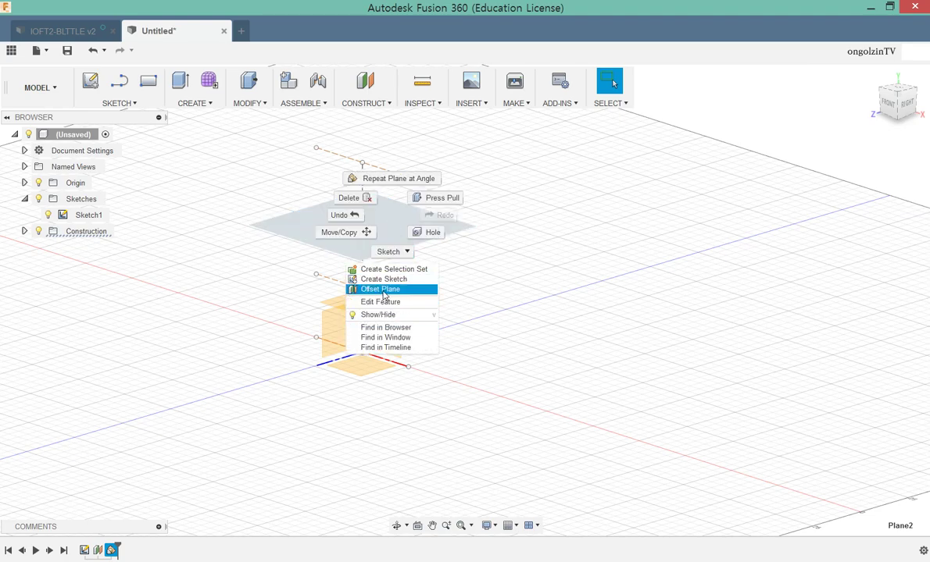
pyautogui.click(344, 215)
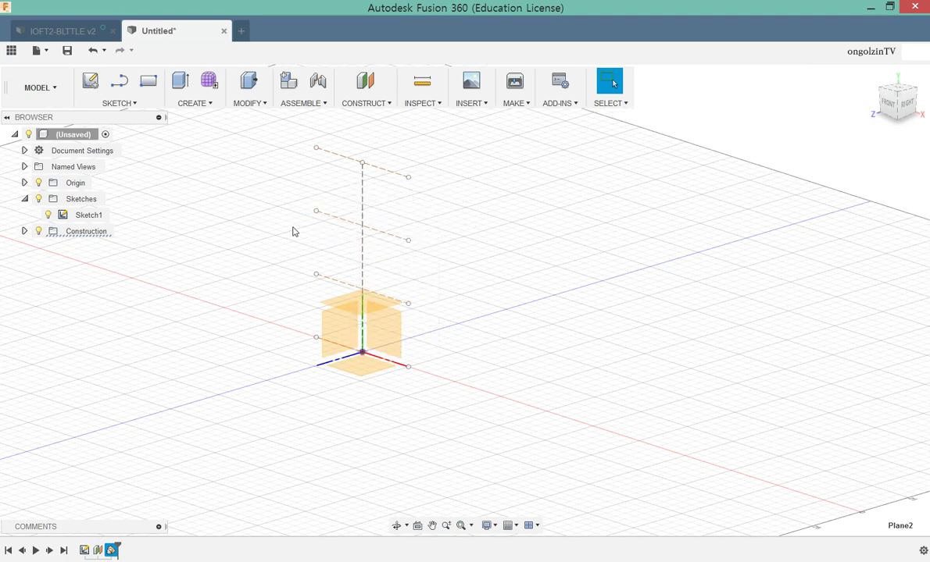
pyautogui.hotkey('ctrl', 'z')
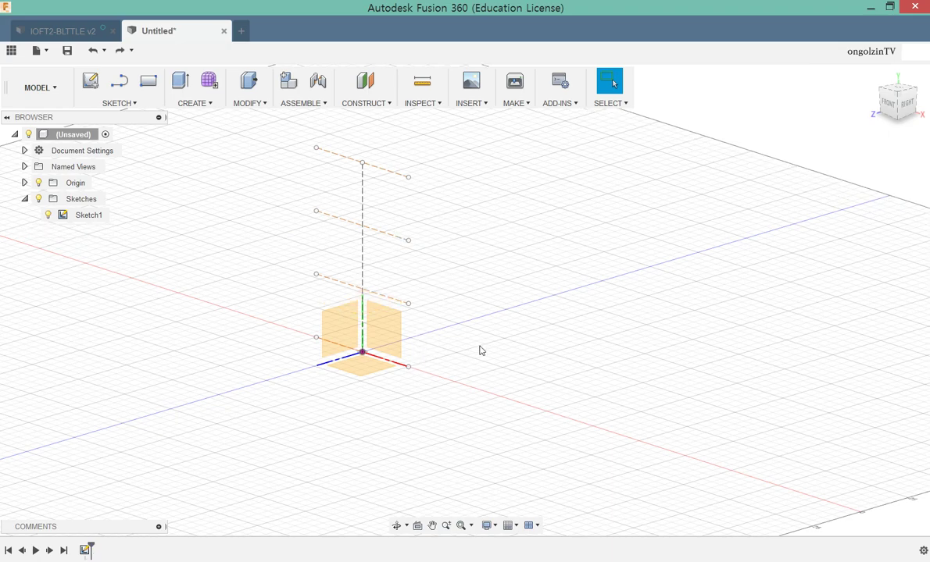
pyautogui.keyDown('shift'); pyautogui.moveTo(481, 348); pyautogui.dragTo(487, 351, button='middle'); pyautogui.keyUp('shift')
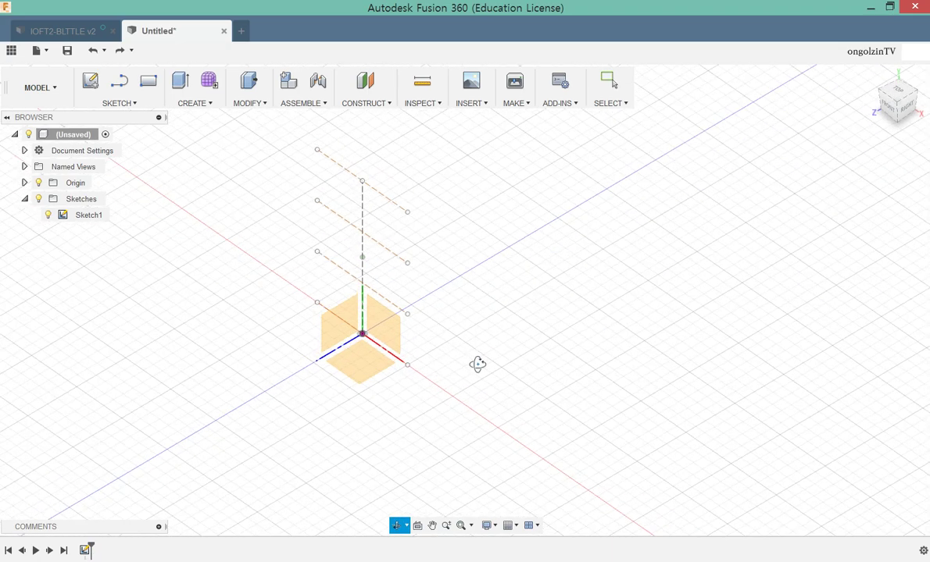
# Step: Add a flat plane at angle through the lower sketch line
pyautogui.click(372, 100)
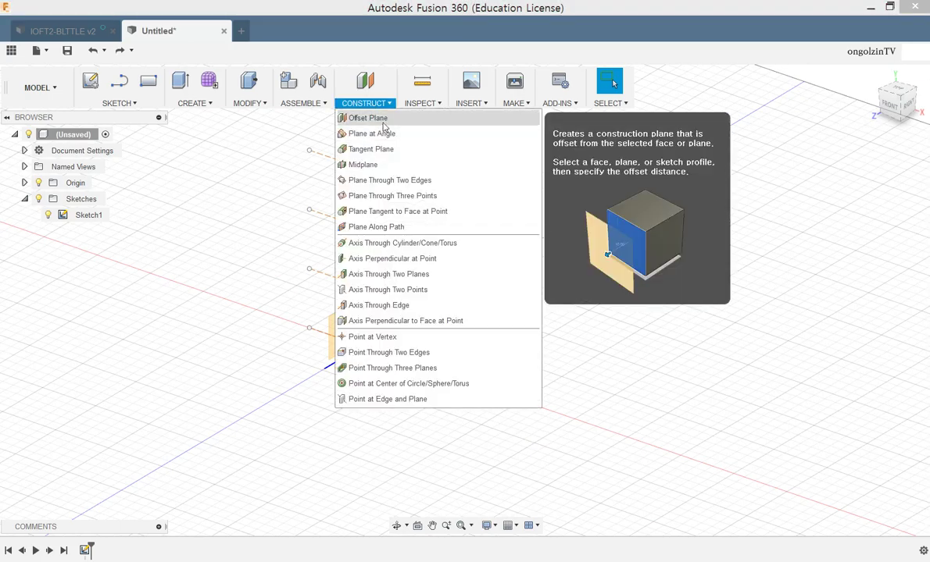
pyautogui.click(382, 135)
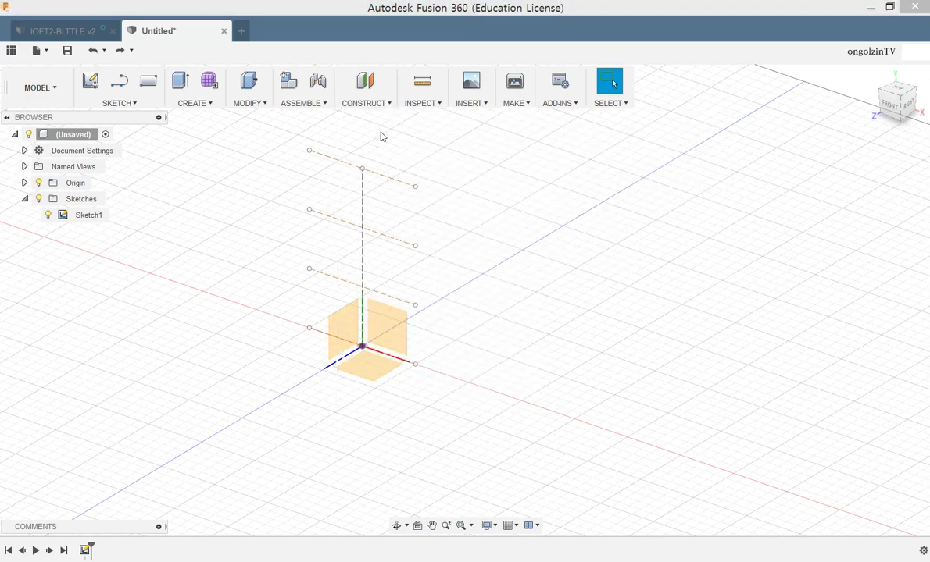
pyautogui.click(394, 304)
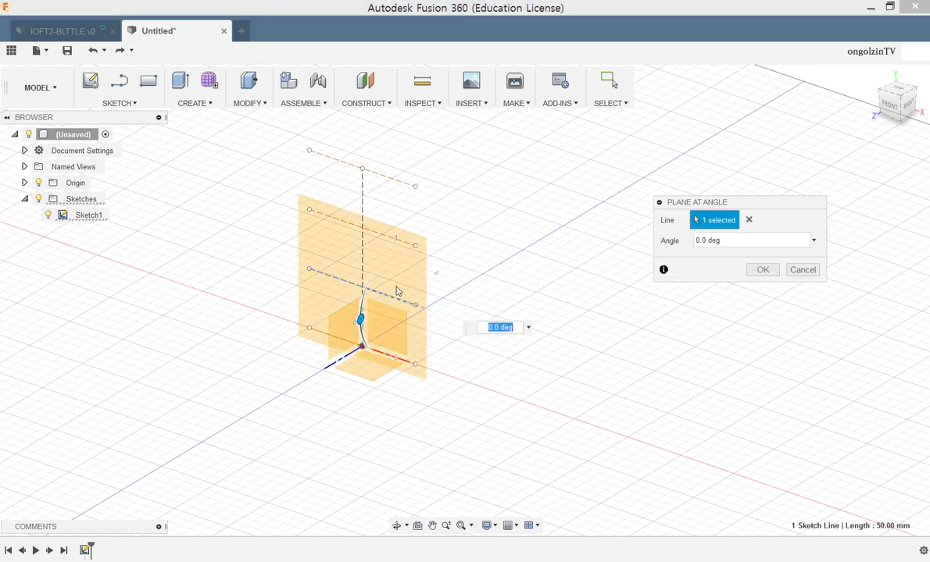
pyautogui.press('Return')
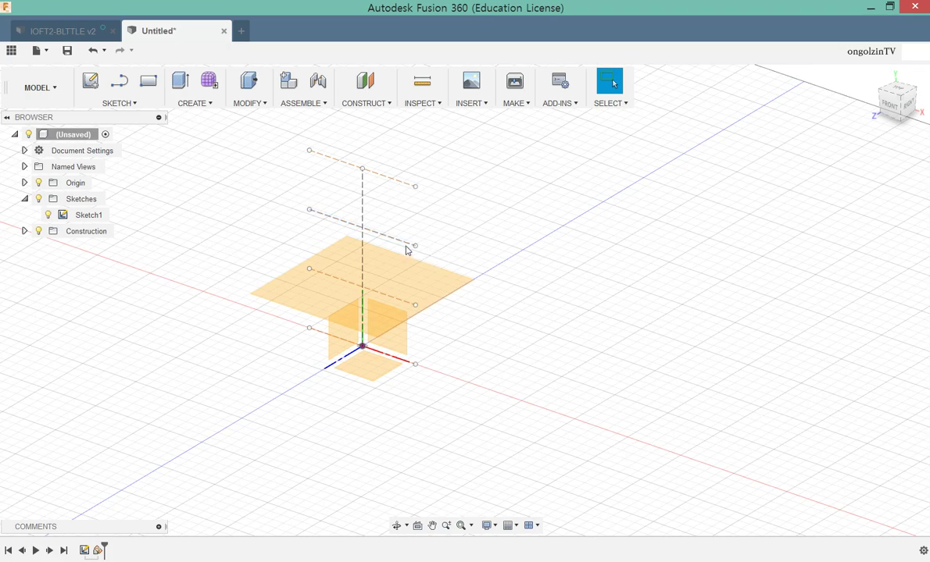
# Step: Add a tilted plane through the next sketch line up, set to 65 degrees
pyautogui.click(372, 102)
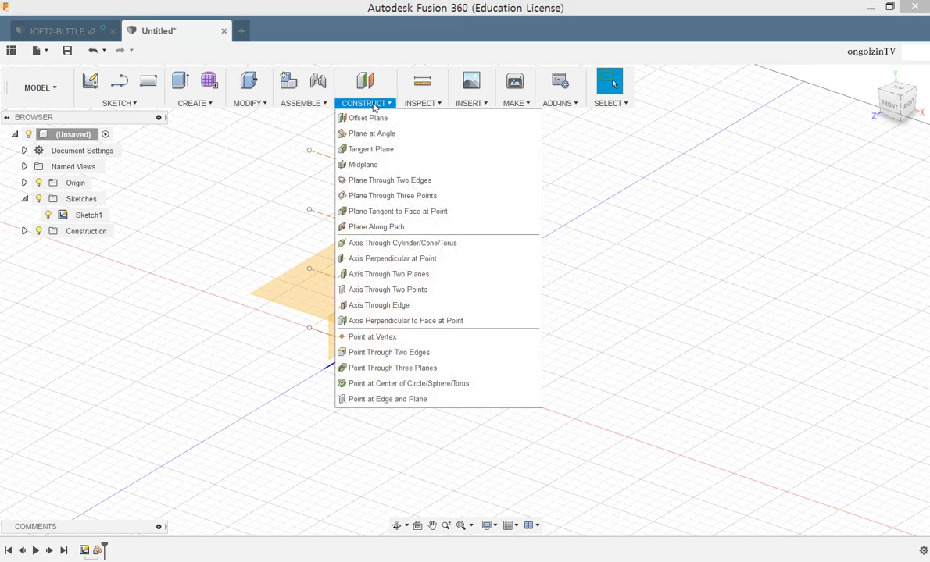
pyautogui.click(374, 135)
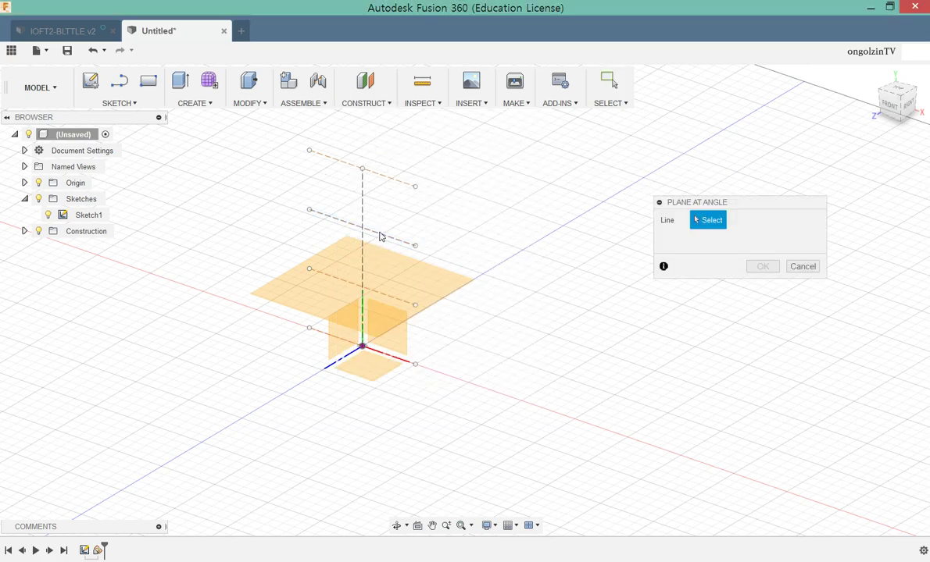
pyautogui.click(380, 236)
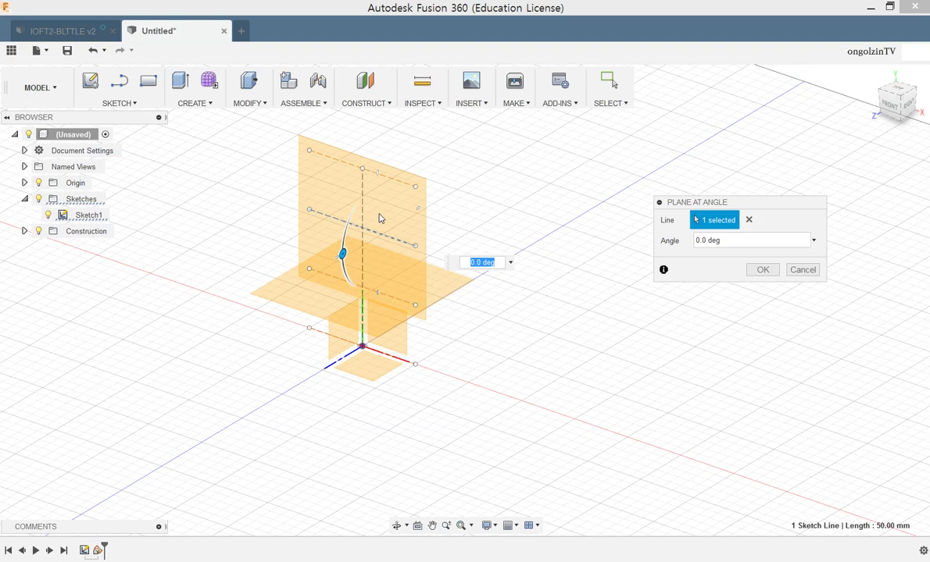
pyautogui.write('30')
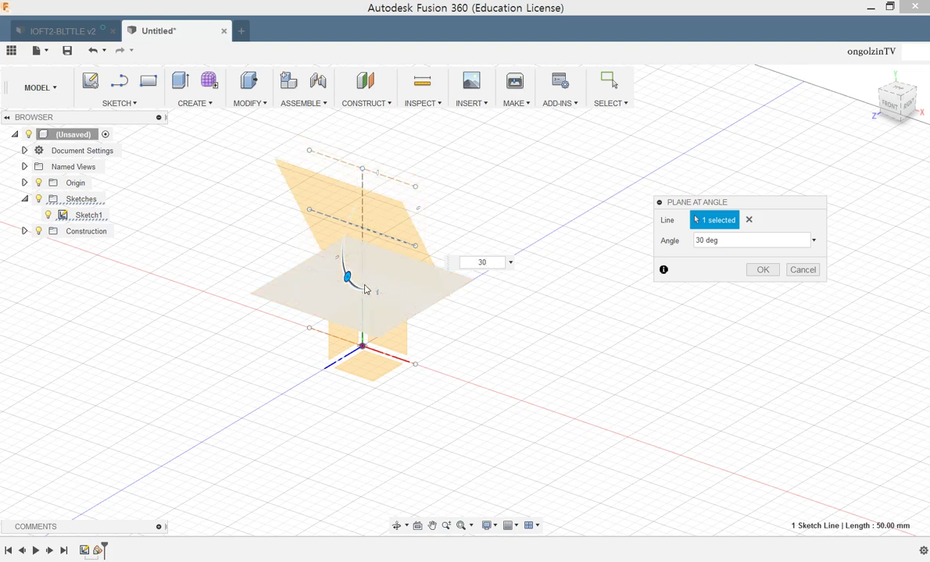
pyautogui.moveTo(498, 353)
pyautogui.keyDown('shift'); pyautogui.mouseDown(button='middle')
pyautogui.moveTo(469, 354)
pyautogui.moveTo(497, 318)
pyautogui.mouseUp(button='middle'); pyautogui.keyUp('shift')
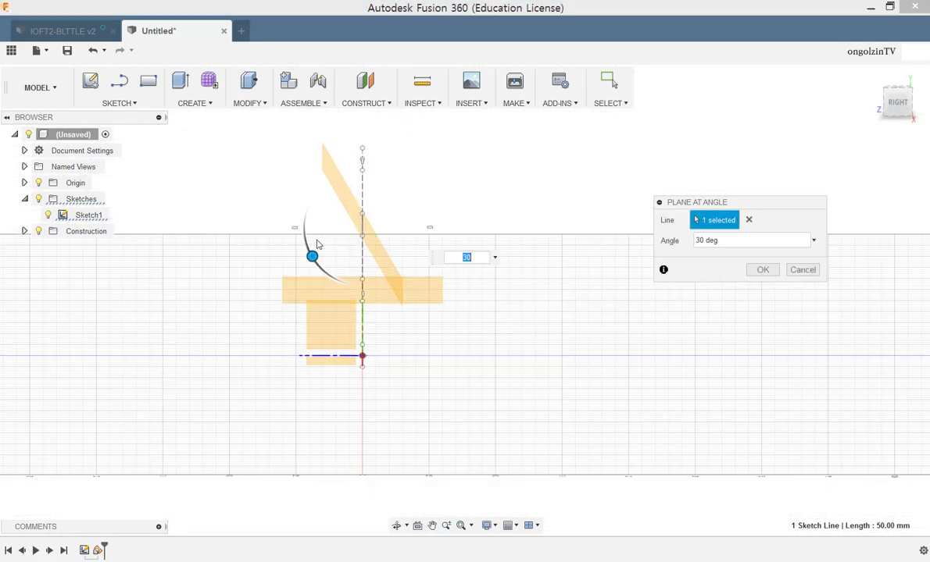
pyautogui.moveTo(312, 257); pyautogui.dragTo(322, 300)
pyautogui.press('Return')
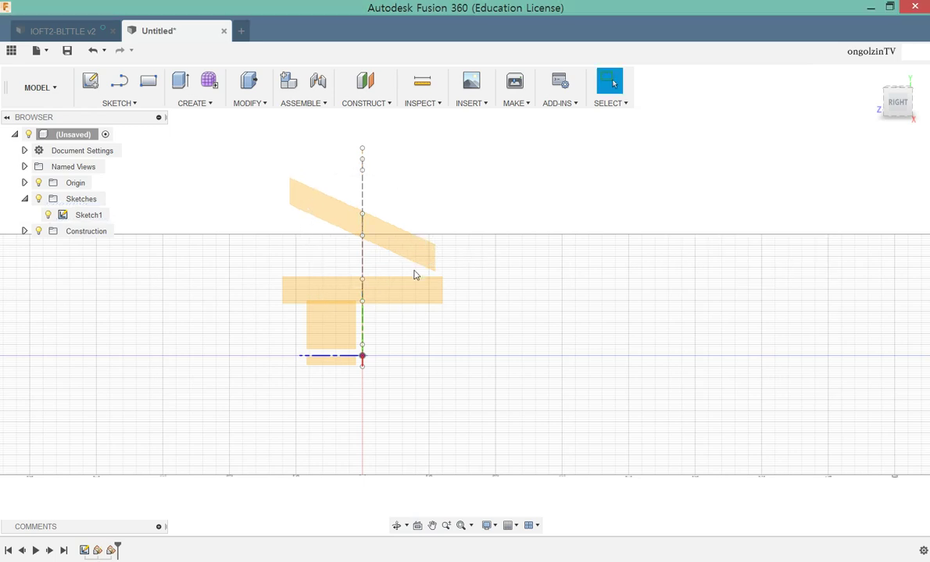
pyautogui.moveTo(524, 352)
pyautogui.keyDown('shift'); pyautogui.mouseDown(button='middle')
pyautogui.moveTo(641, 337)
pyautogui.moveTo(608, 352)
pyautogui.mouseUp(button='middle'); pyautogui.keyUp('shift')
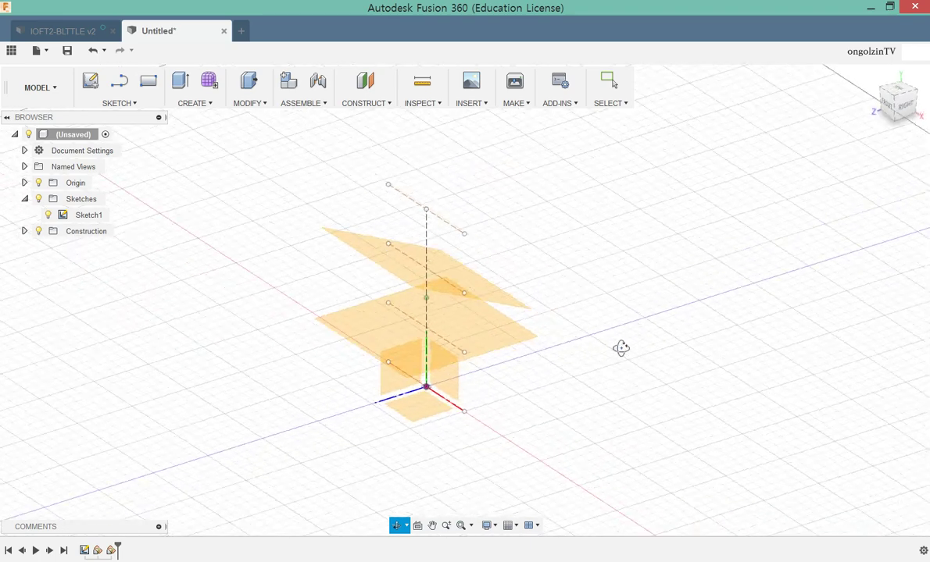
# Step: Start an Offset Plane, orbit the model, then cancel it
pyautogui.press('Escape')
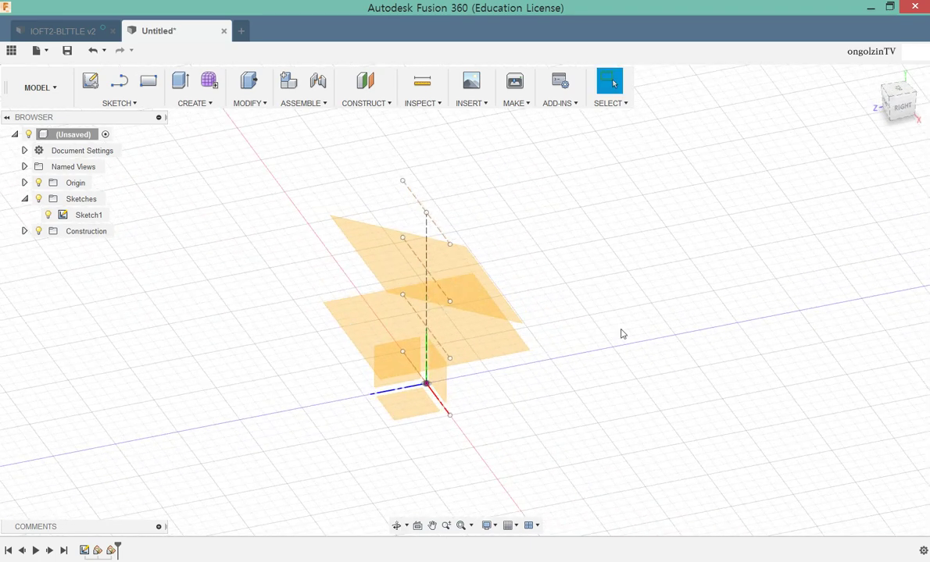
pyautogui.click(366, 93)
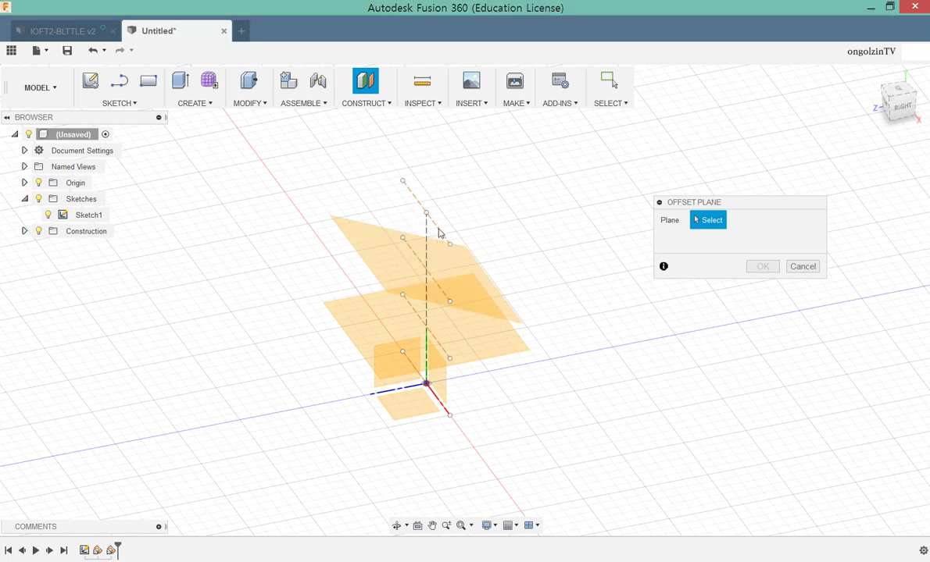
pyautogui.moveTo(539, 222)
pyautogui.keyDown('shift'); pyautogui.mouseDown(button='middle')
pyautogui.moveTo(574, 216)
pyautogui.moveTo(468, 211)
pyautogui.mouseUp(button='middle'); pyautogui.keyUp('shift')
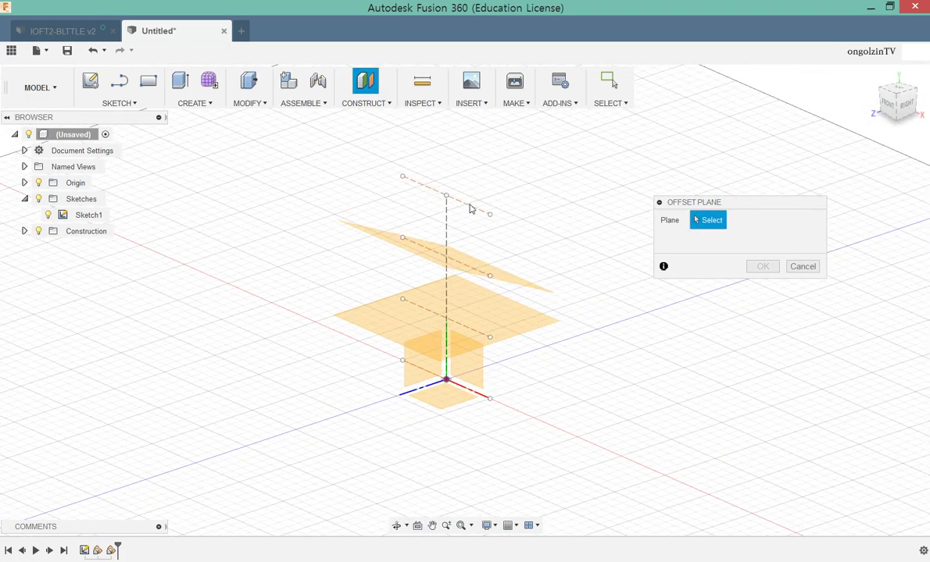
pyautogui.click(803, 266)
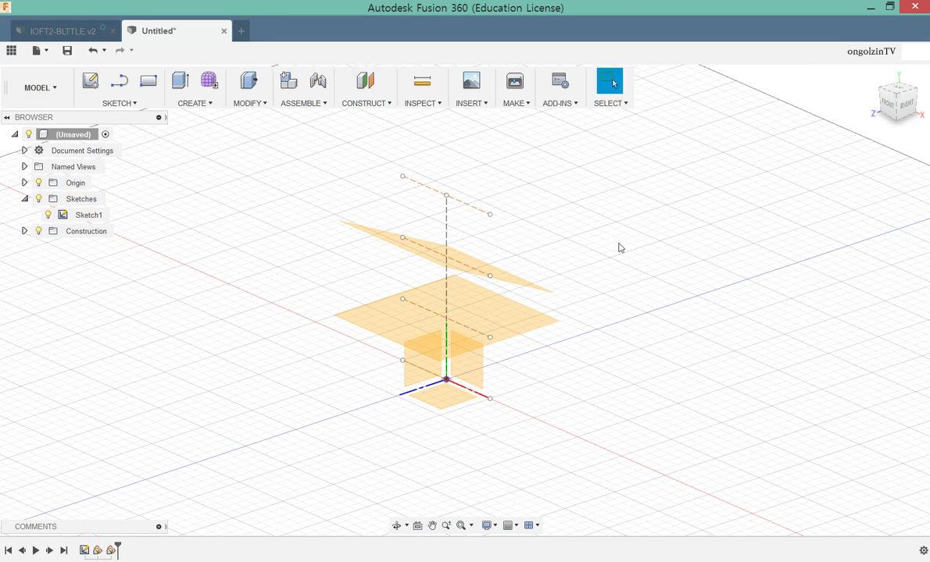
# Step: Create a 90° plane at angle through the topmost sketch line
pyautogui.click(364, 103)
pyautogui.click(361, 134)
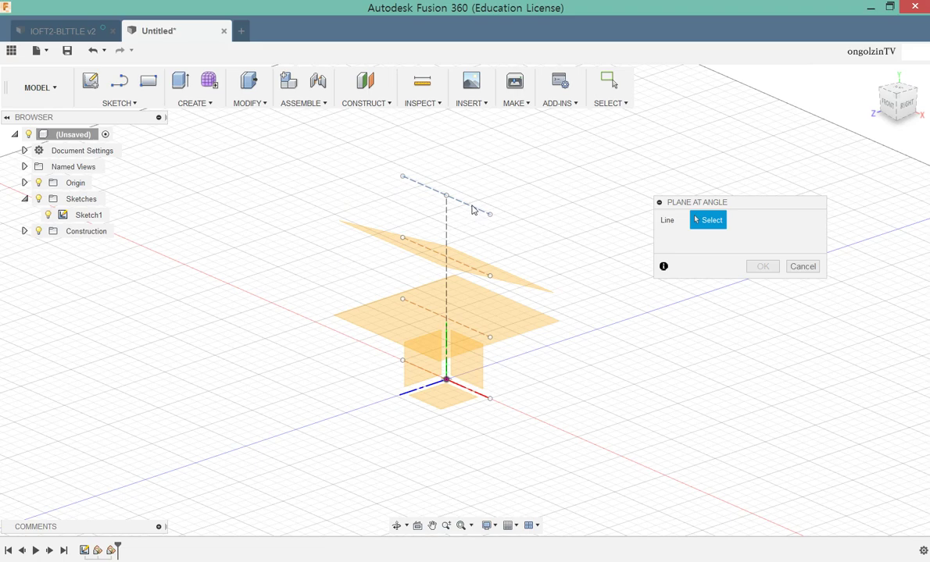
pyautogui.click(472, 210)
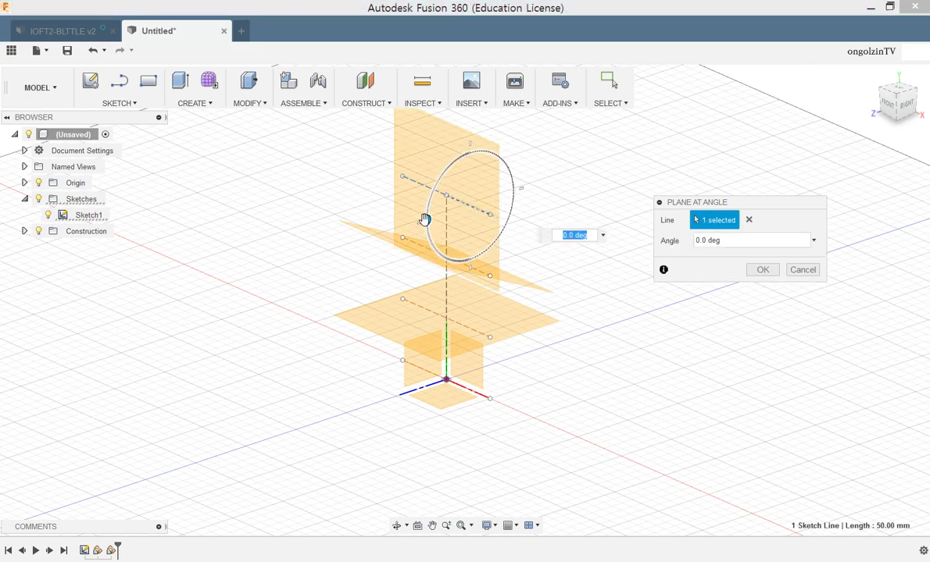
pyautogui.moveTo(426, 220)
pyautogui.mouseDown()
pyautogui.moveTo(420, 259)
pyautogui.moveTo(436, 359)
pyautogui.moveTo(471, 442)
pyautogui.mouseUp()
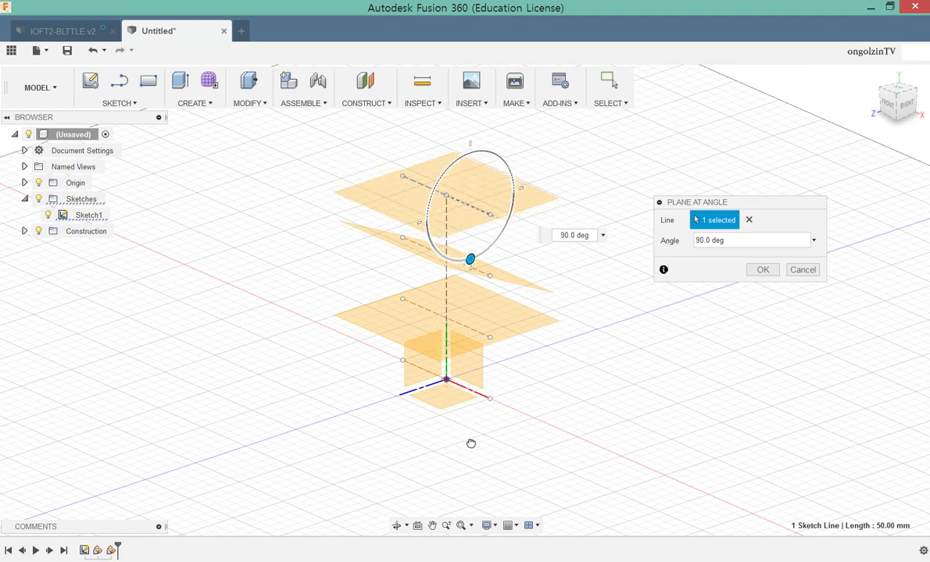
pyautogui.click(762, 269)
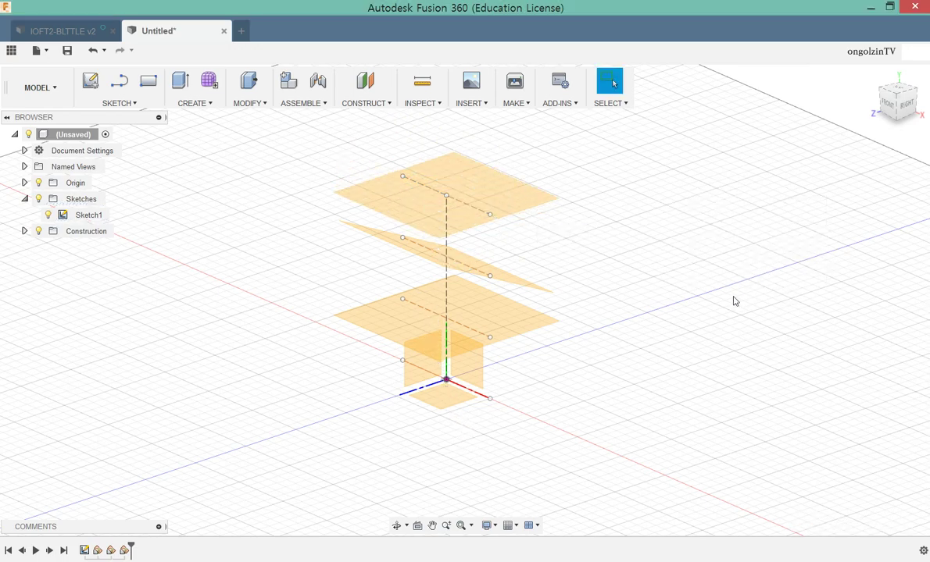
pyautogui.moveTo(734, 301)
pyautogui.keyDown('shift'); pyautogui.mouseDown(button='middle')
pyautogui.moveTo(691, 322)
pyautogui.moveTo(627, 307)
pyautogui.moveTo(650, 338)
pyautogui.moveTo(658, 311)
pyautogui.moveTo(643, 334)
pyautogui.moveTo(576, 311)
pyautogui.moveTo(629, 317)
pyautogui.moveTo(626, 327)
pyautogui.moveTo(628, 316)
pyautogui.moveTo(651, 319)
pyautogui.moveTo(629, 320)
pyautogui.mouseUp(button='middle'); pyautogui.keyUp('shift')
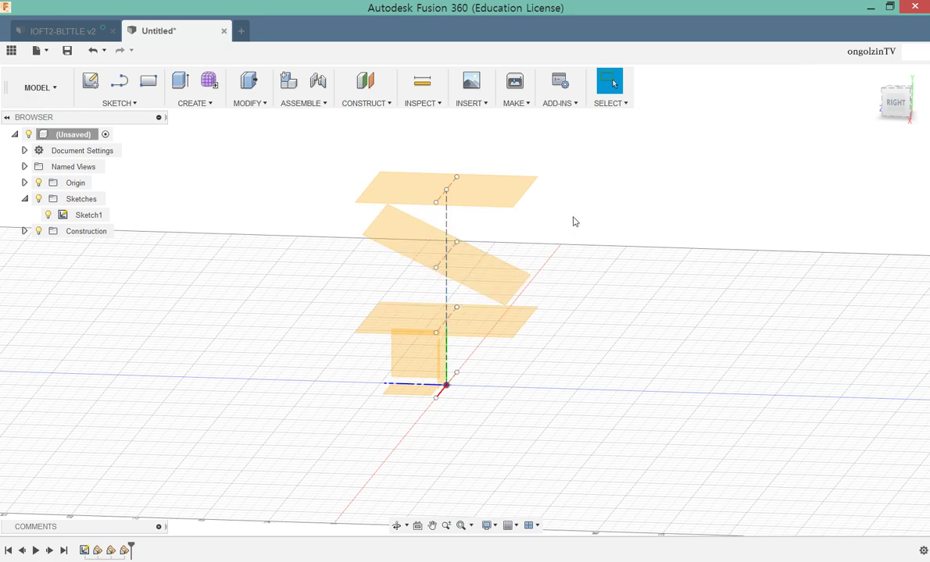
# Step: Select the top plane and expand the Construction folder to list Plane1, Plane2 and Plane3
pyautogui.click(495, 199)
pyautogui.moveTo(496, 196); pyautogui.dragTo(509, 191, button='right')
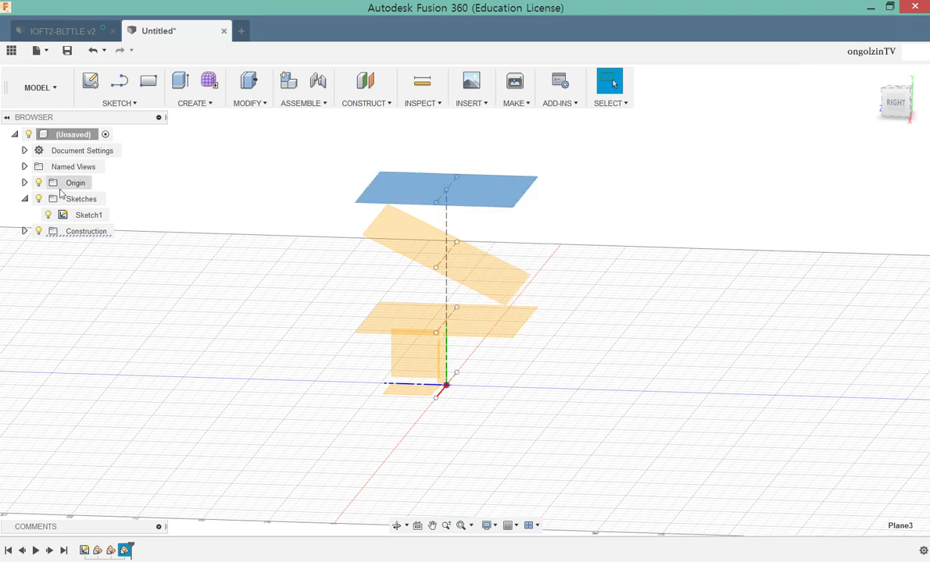
pyautogui.click(24, 231)
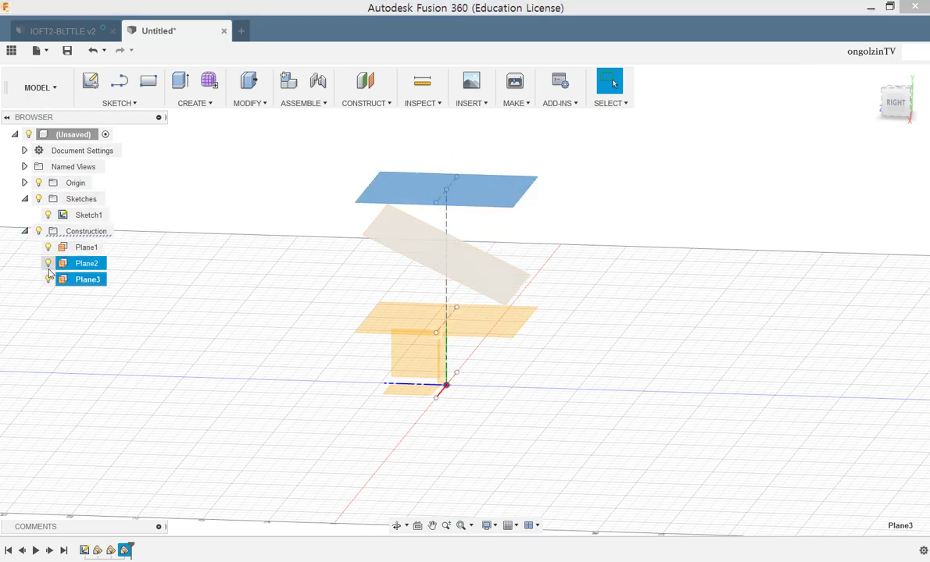
pyautogui.doubleClick(74, 282)
pyautogui.press('Escape')
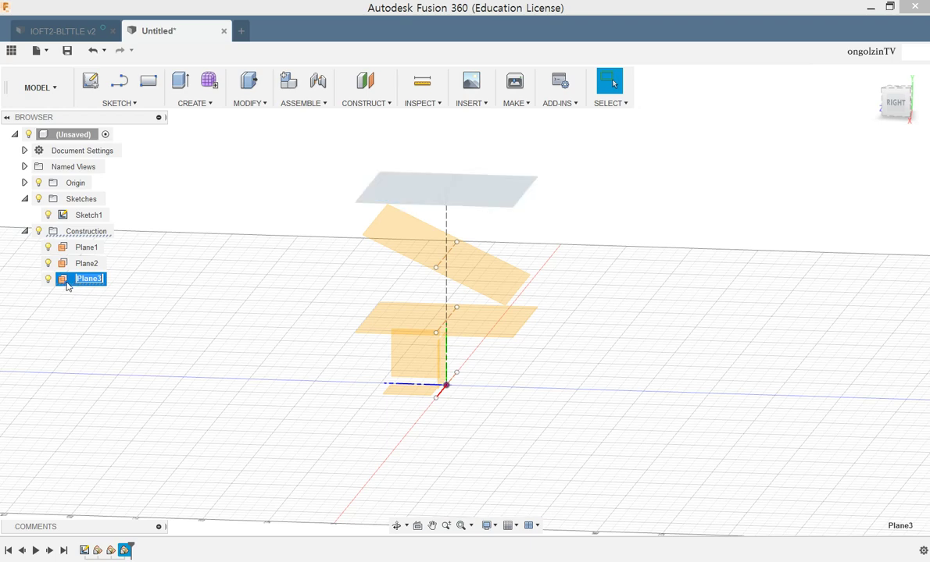
pyautogui.press('Escape')
# Step: Highlight Plane2, Plane3 and Plane1 in turn to identify each plane in the stack
pyautogui.click(73, 265)
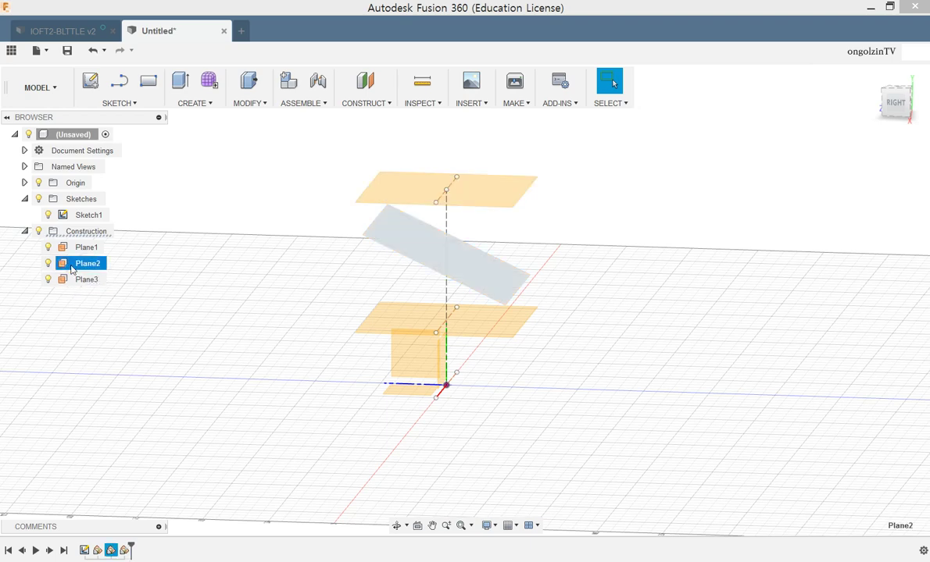
pyautogui.click(75, 281)
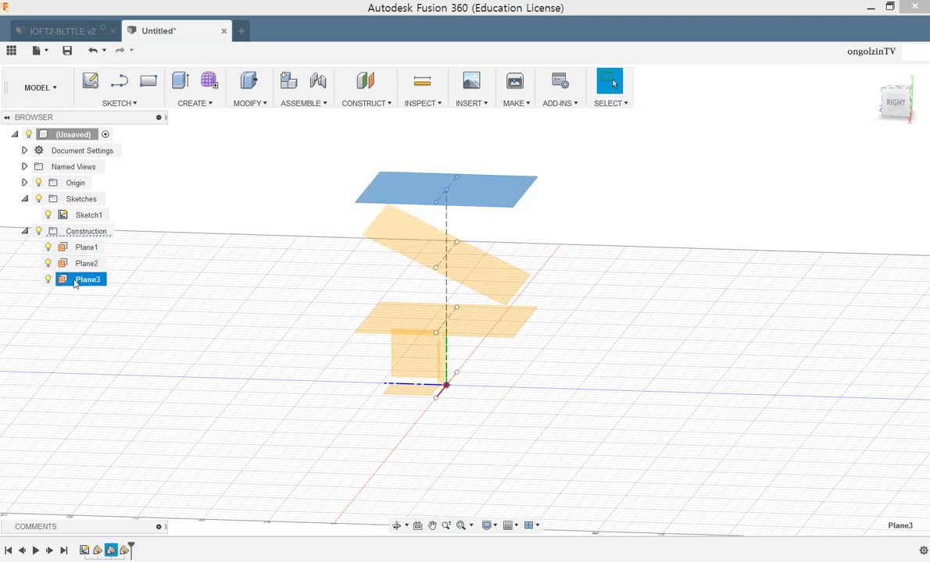
pyautogui.click(68, 264)
pyautogui.click(64, 249)
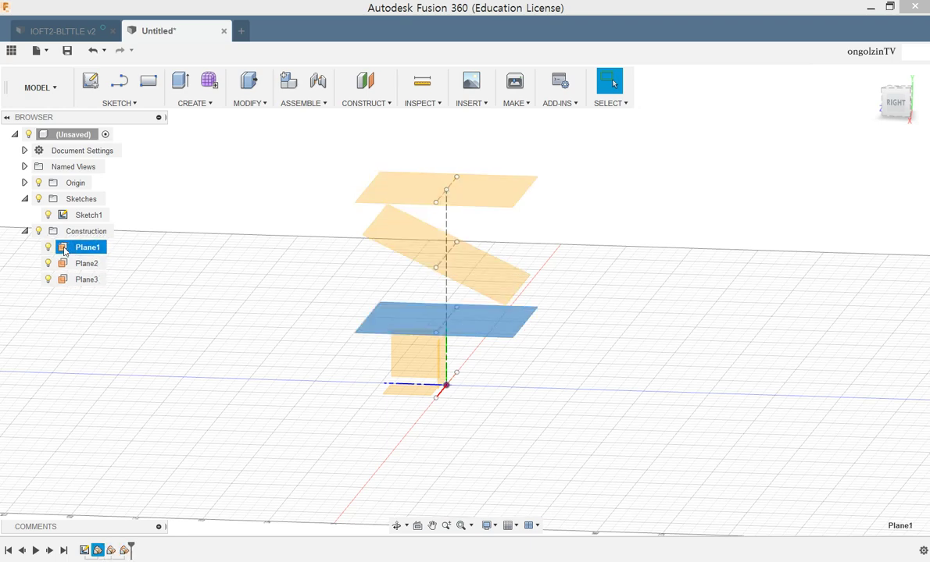
pyautogui.rightClick(65, 249)
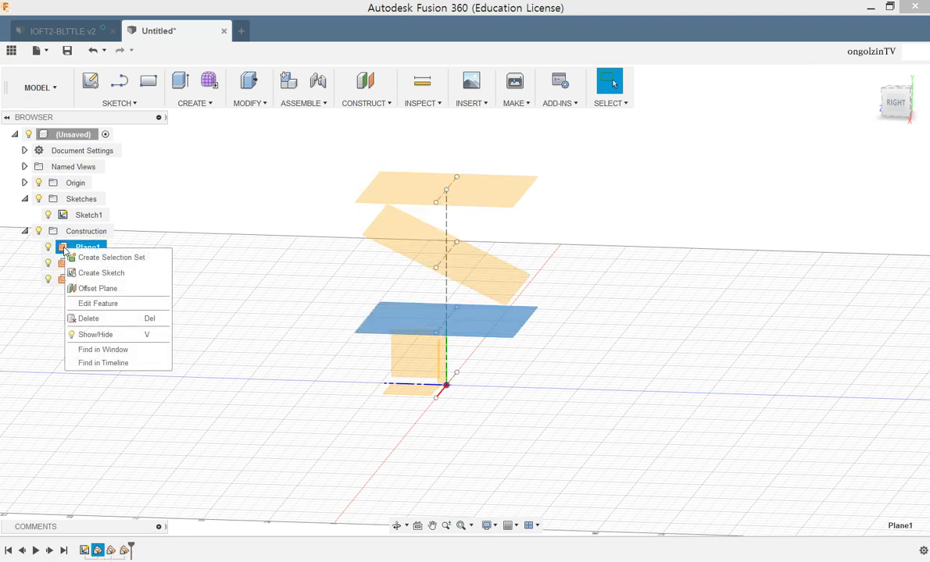
# Step: Tilt Plane1 to 75 degrees
pyautogui.click(89, 303)
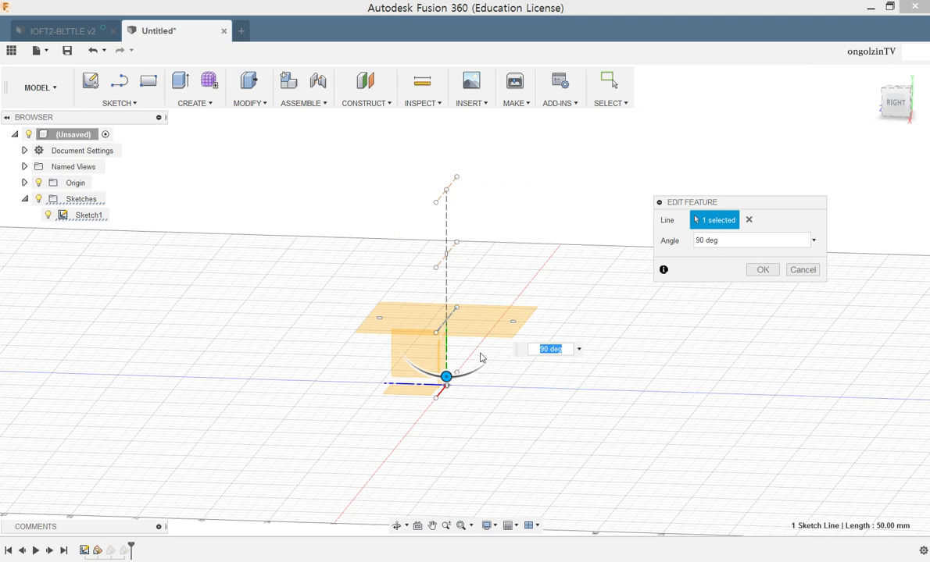
pyautogui.moveTo(446, 378); pyautogui.dragTo(433, 393)
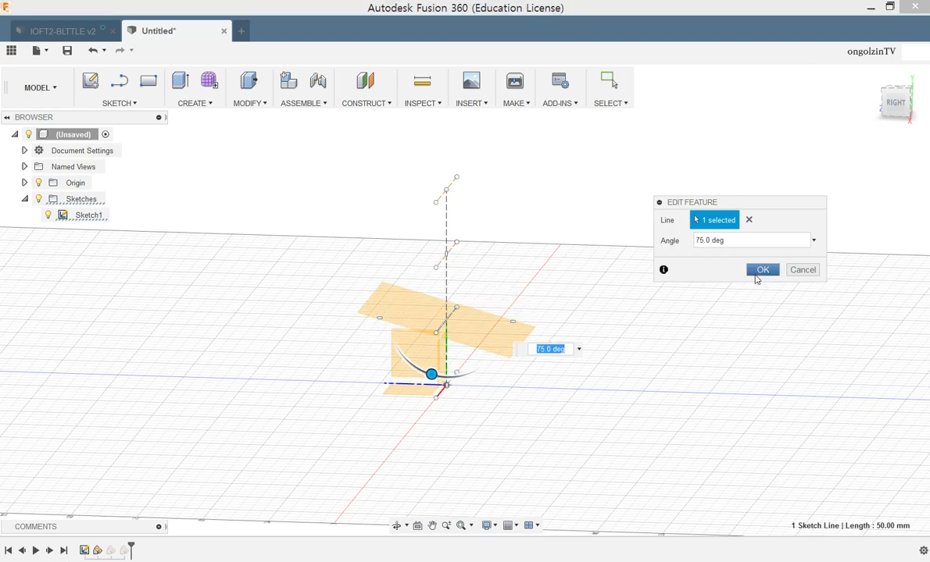
pyautogui.click(759, 270)
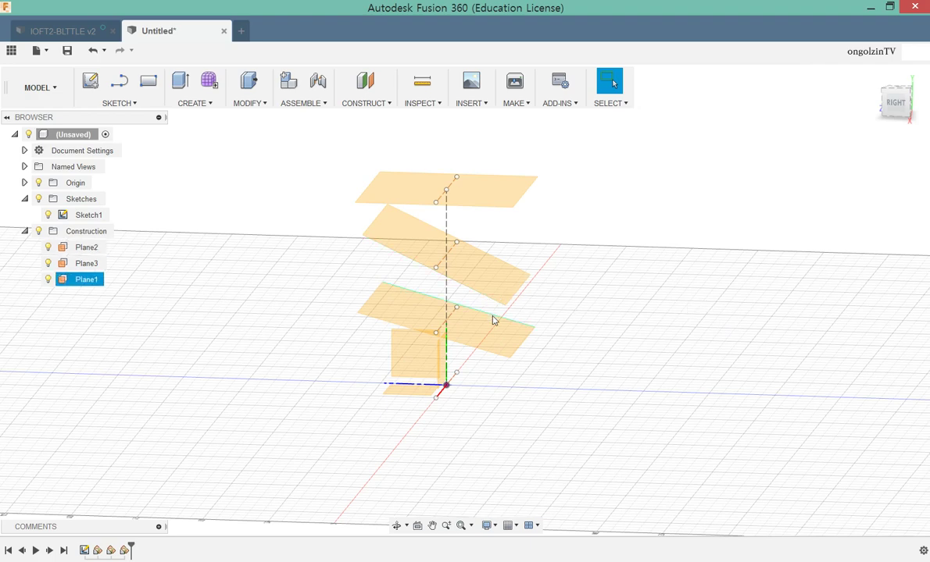
# Step: Re-angle the upper tilted plane to 100 degrees
pyautogui.click(481, 269)
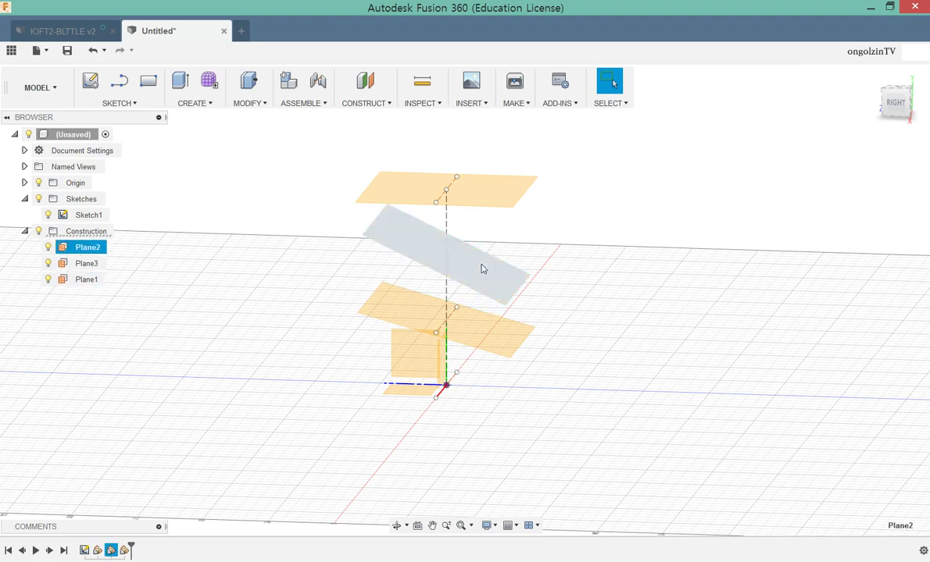
pyautogui.rightClick(481, 269)
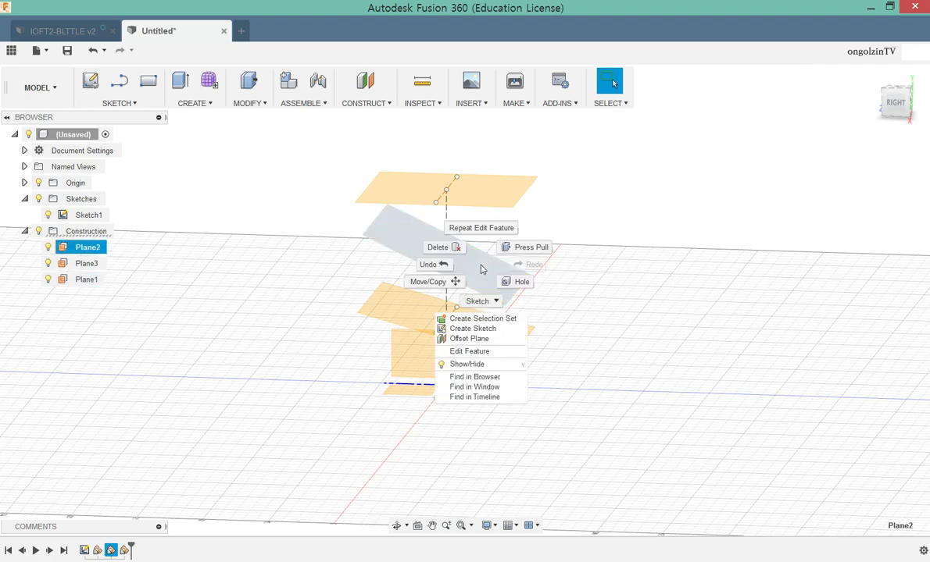
pyautogui.click(489, 359)
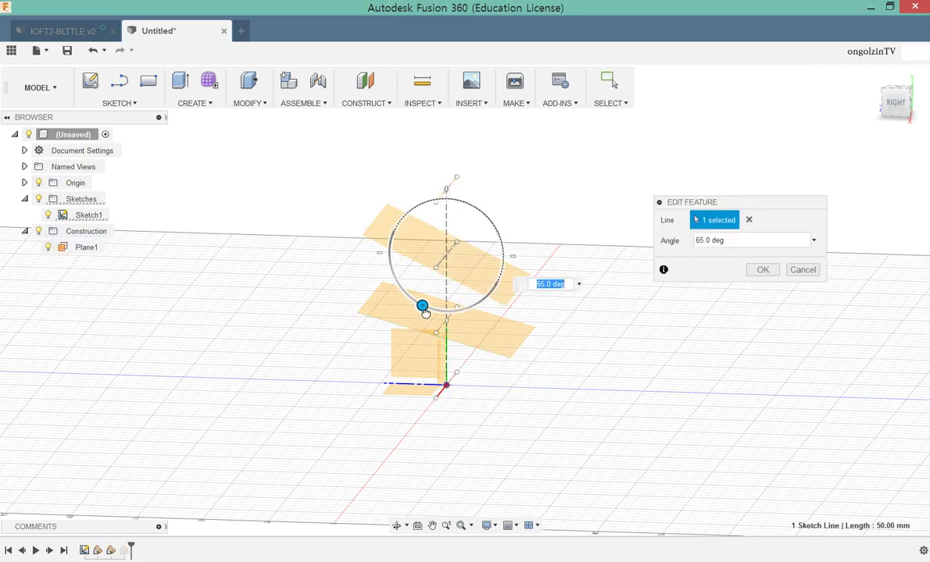
pyautogui.moveTo(423, 307); pyautogui.dragTo(453, 292)
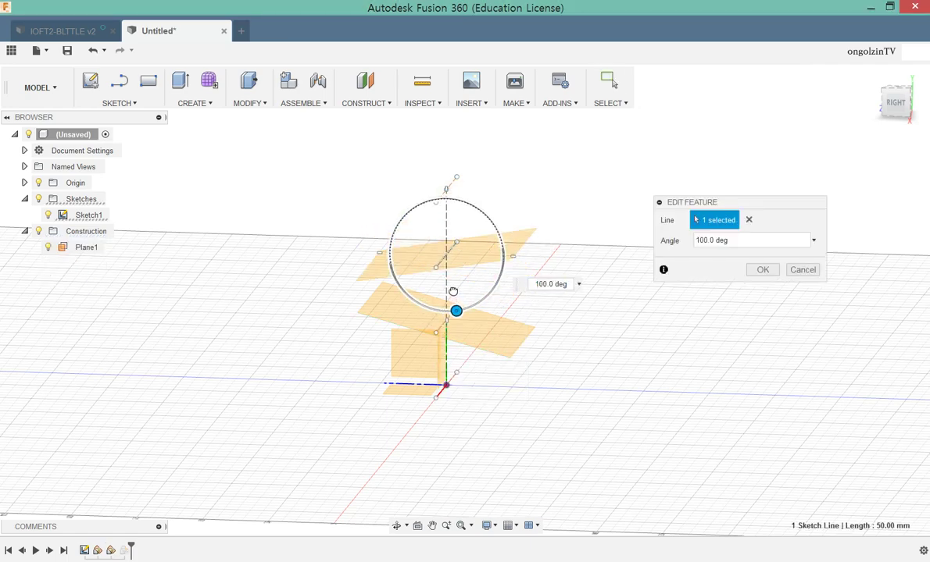
pyautogui.click(762, 269)
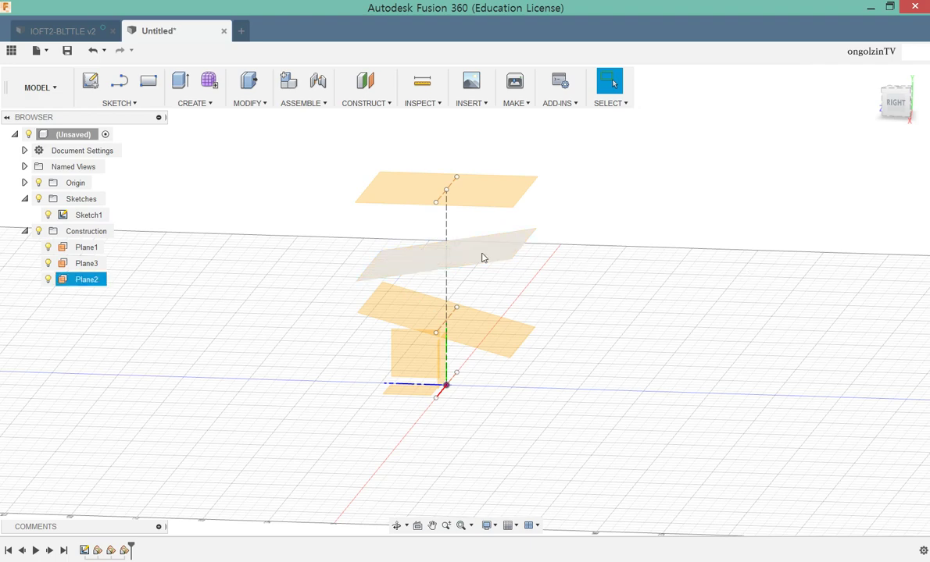
# Step: Re-angle the top construction plane to 85 degrees
pyautogui.click(469, 202)
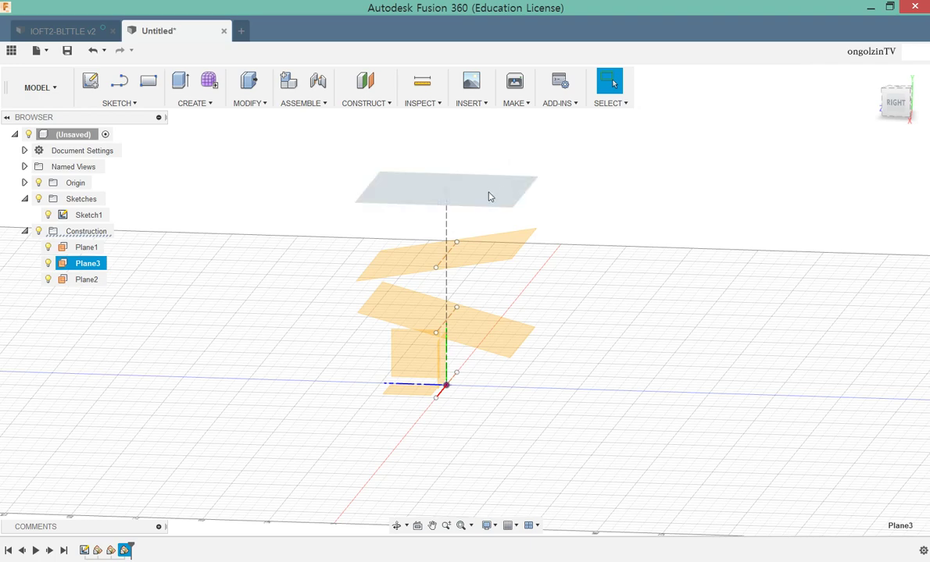
pyautogui.rightClick(488, 197)
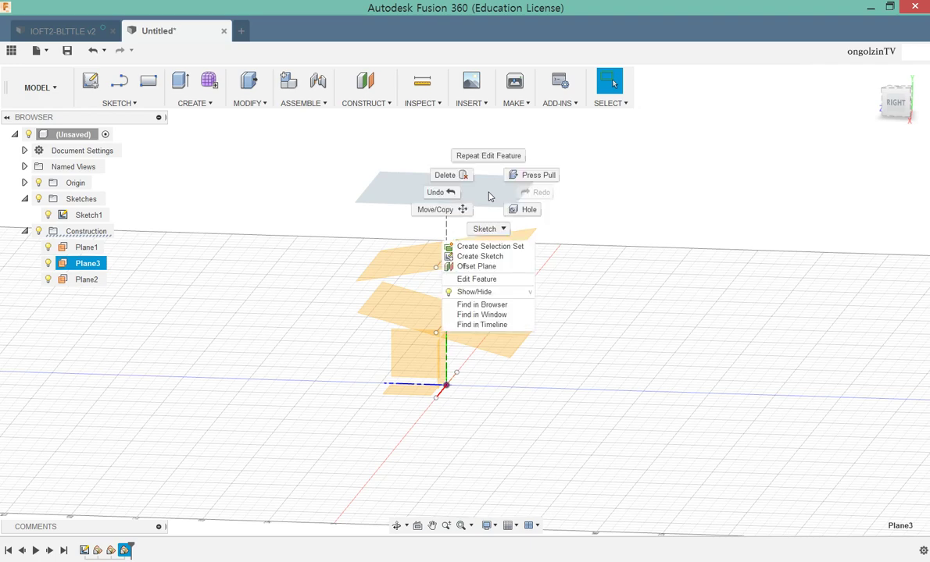
pyautogui.click(500, 275)
pyautogui.moveTo(449, 246)
pyautogui.mouseDown()
pyautogui.moveTo(462, 221)
pyautogui.moveTo(444, 253)
pyautogui.mouseUp()
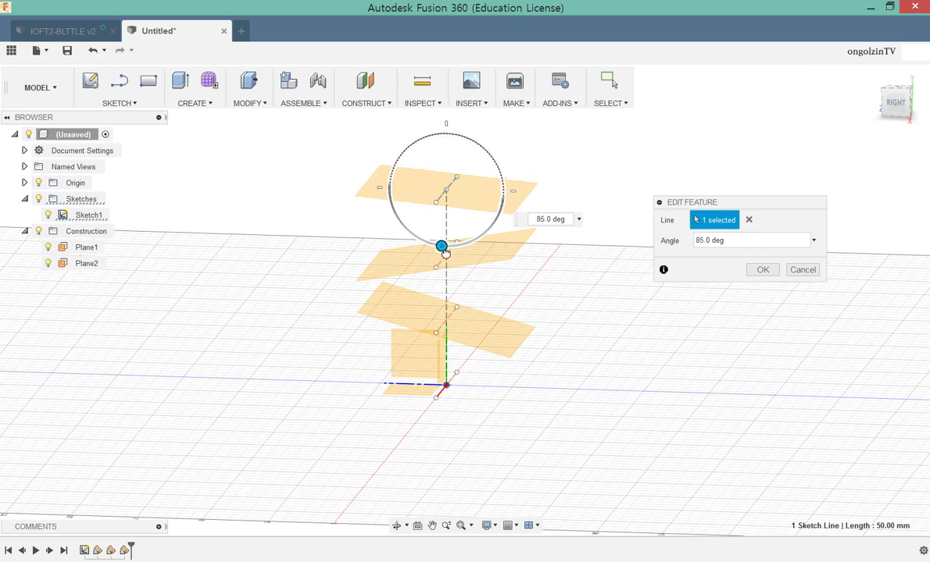
pyautogui.click(763, 269)
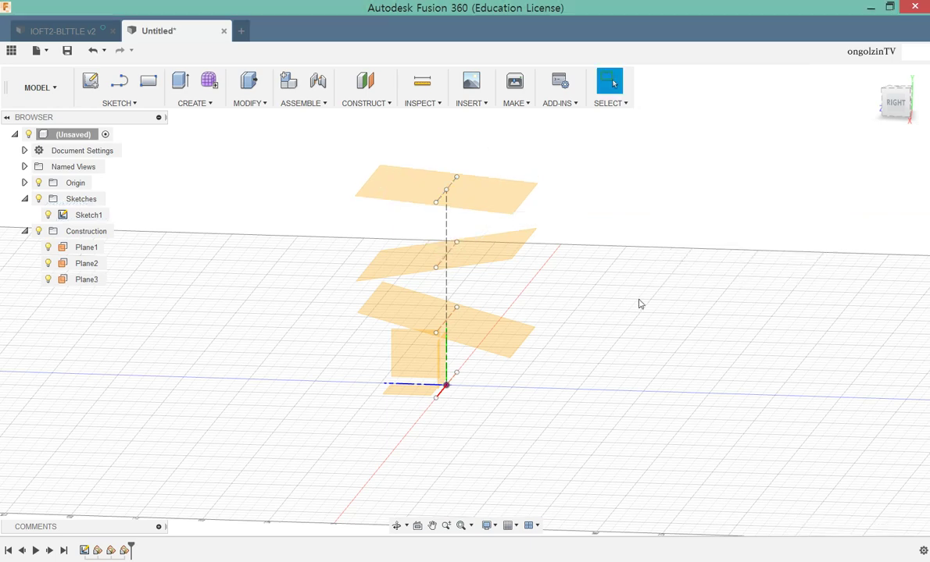
pyautogui.click(455, 196)
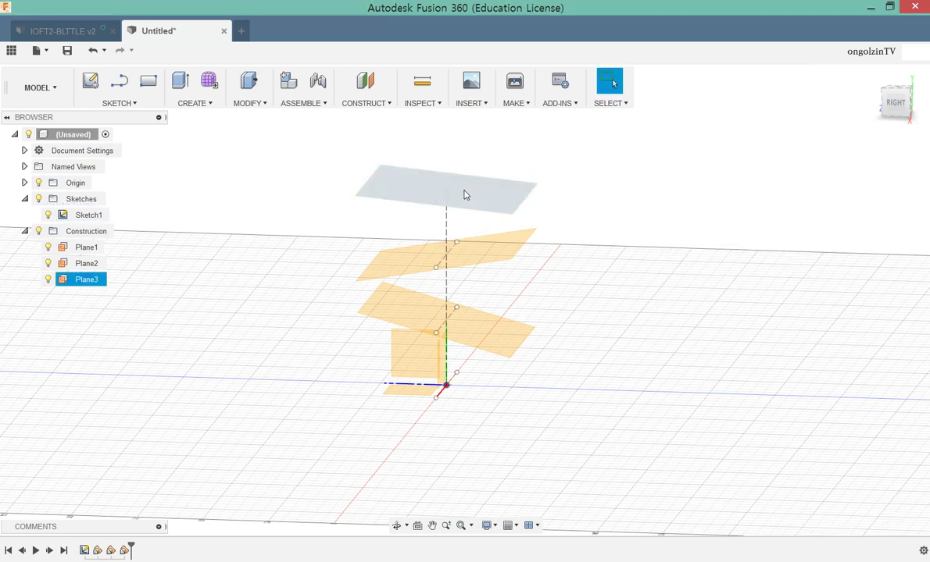
pyautogui.rightClick(461, 193)
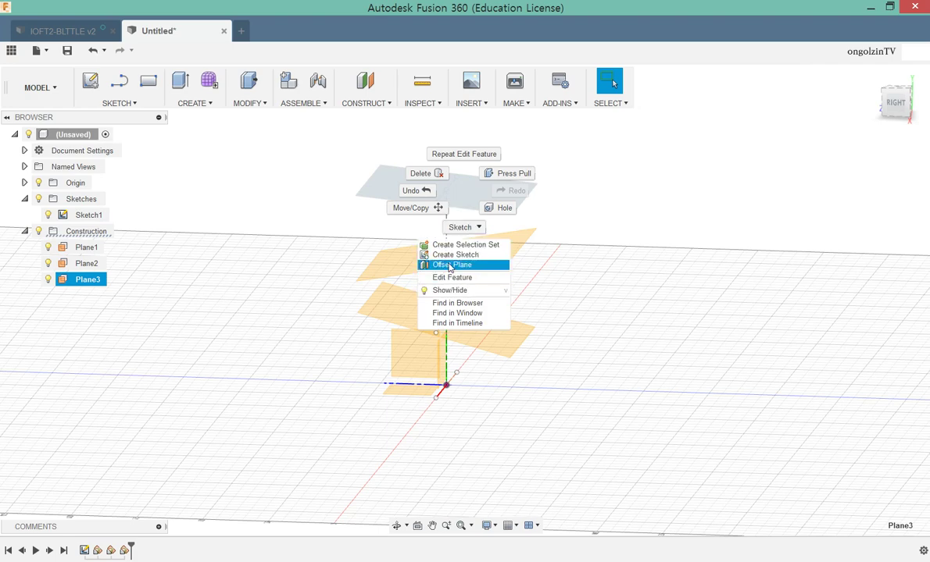
# Step: Create a new offset plane above the top construction plane
pyautogui.click(450, 265)
pyautogui.moveTo(460, 207); pyautogui.dragTo(470, 154)
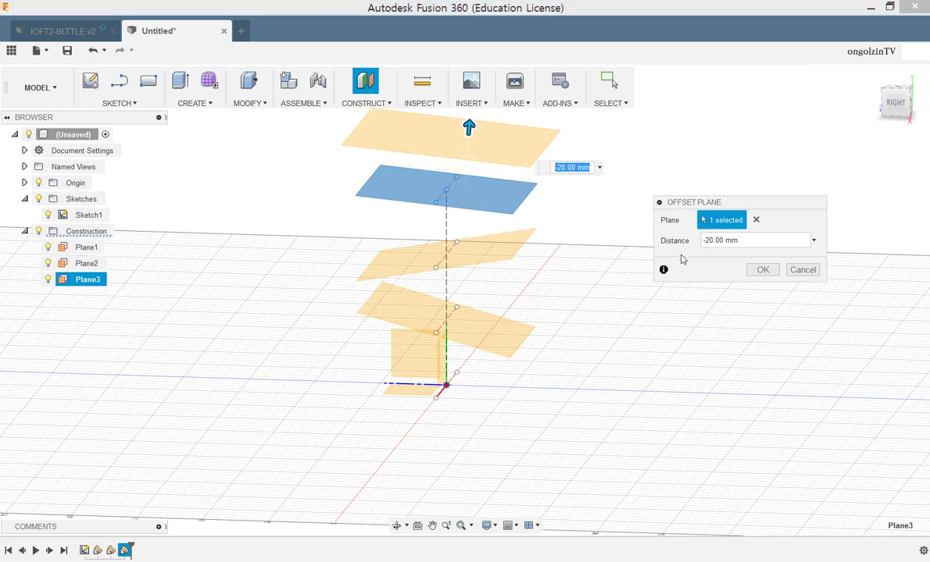
pyautogui.click(762, 269)
pyautogui.moveTo(614, 249); pyautogui.dragTo(645, 339, button='middle')
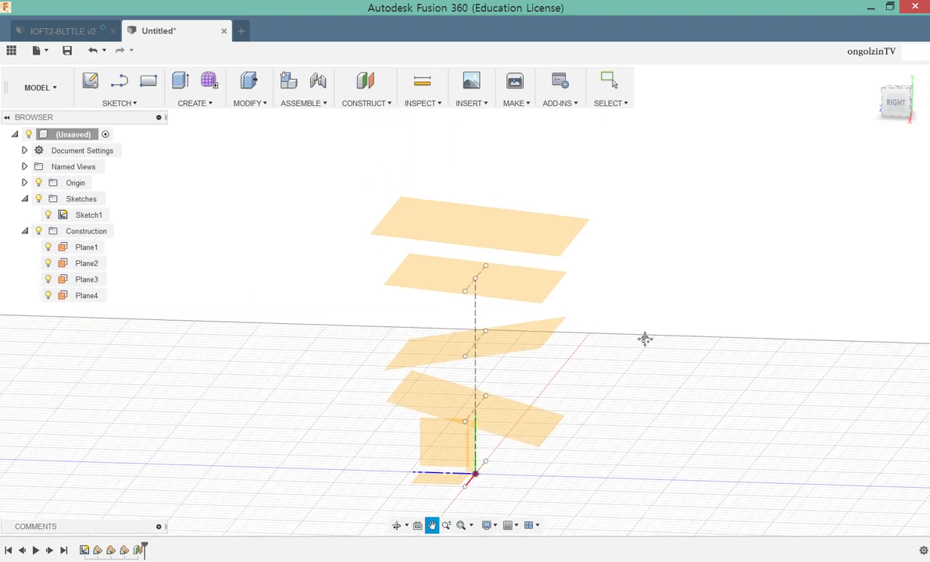
pyautogui.press('Escape')
# Step: Set the new top plane's offset distance to 25 mm
pyautogui.click(529, 233)
pyautogui.rightClick(529, 238)
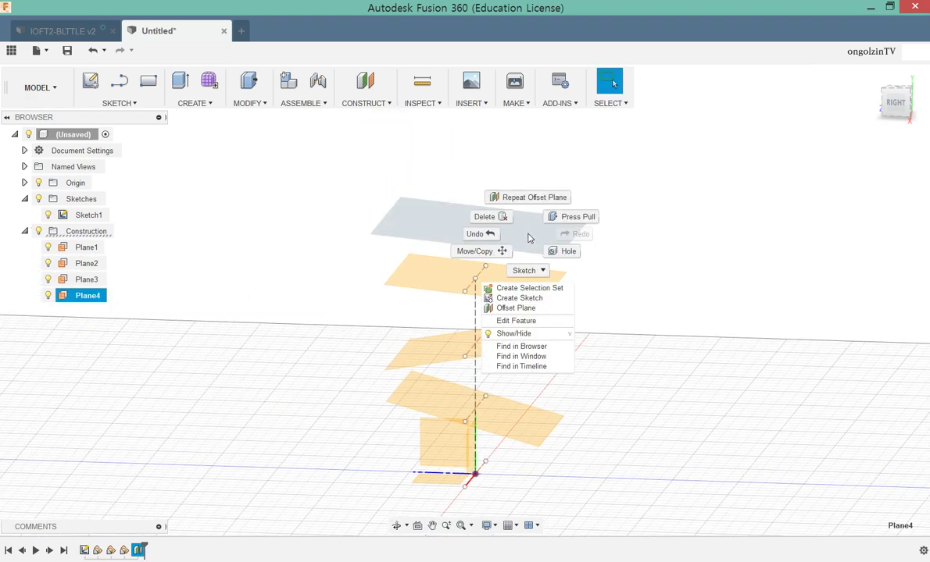
pyautogui.click(530, 321)
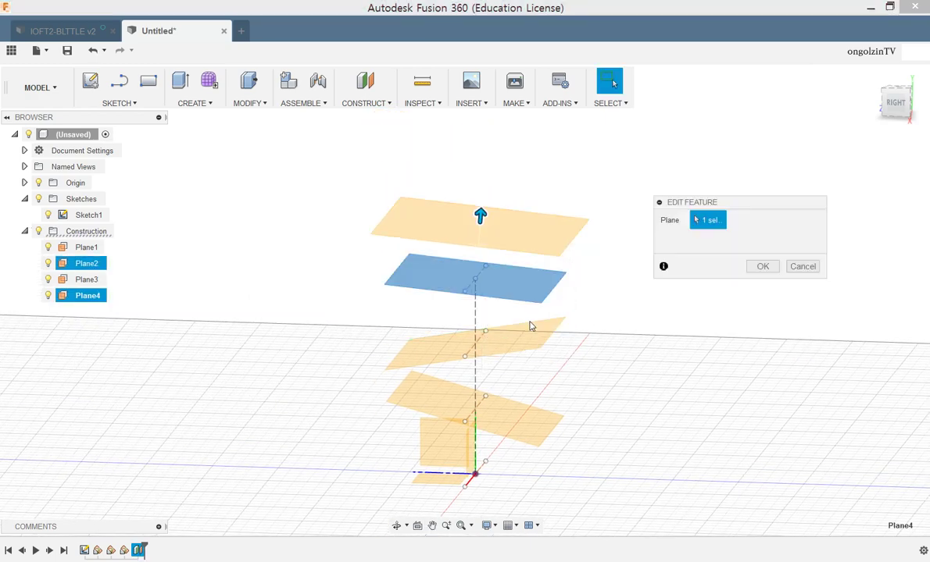
pyautogui.moveTo(491, 186); pyautogui.dragTo(510, 210)
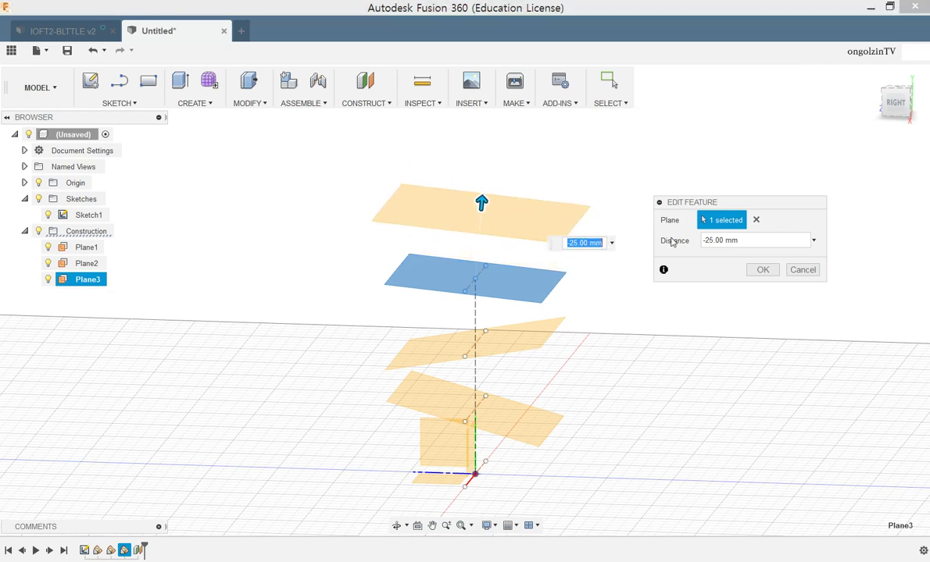
pyautogui.click(753, 270)
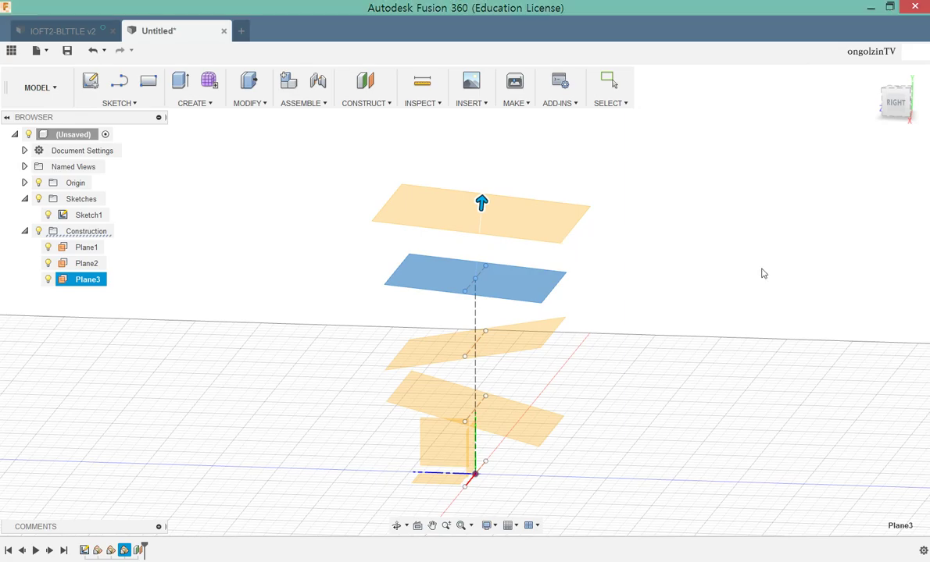
pyautogui.moveTo(666, 369)
pyautogui.mouseDown(button='middle')
pyautogui.moveTo(686, 314)
pyautogui.moveTo(685, 365)
pyautogui.moveTo(772, 372)
pyautogui.moveTo(747, 347)
pyautogui.moveTo(618, 370)
pyautogui.moveTo(655, 357)
pyautogui.moveTo(702, 370)
pyautogui.mouseUp(button='middle')
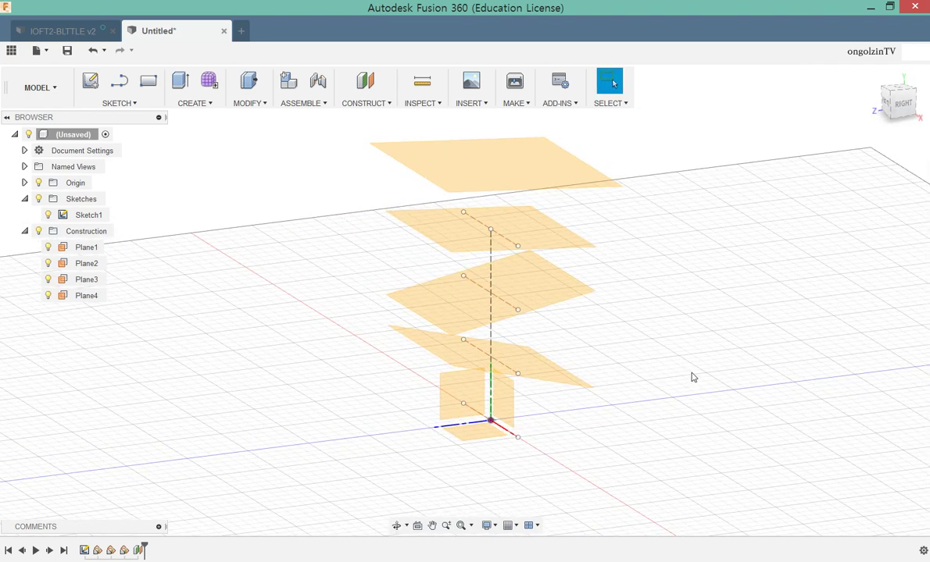
# Step: Start a new sketch on the XZ ground plane with the construction planes hidden
pyautogui.rightClick(473, 437)
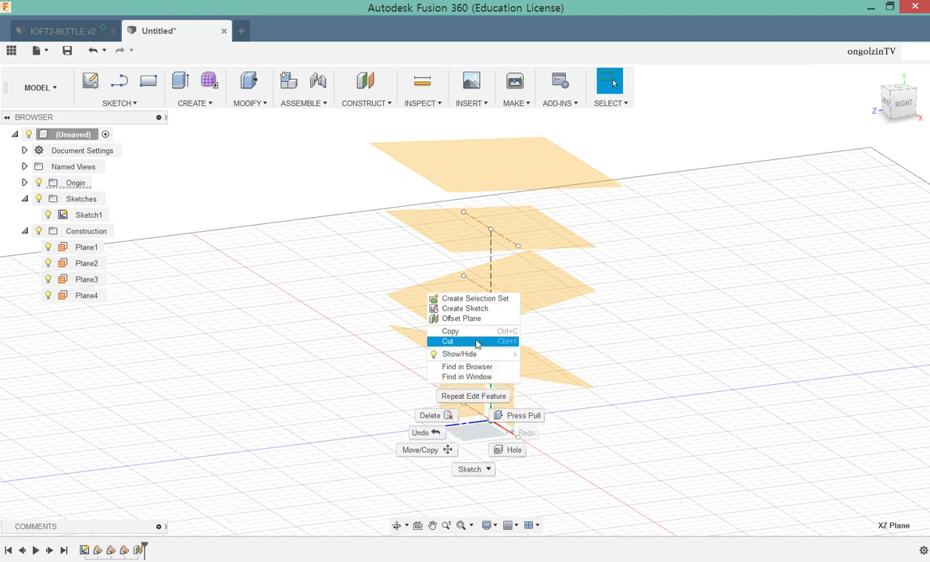
pyautogui.click(475, 317)
pyautogui.click(475, 314)
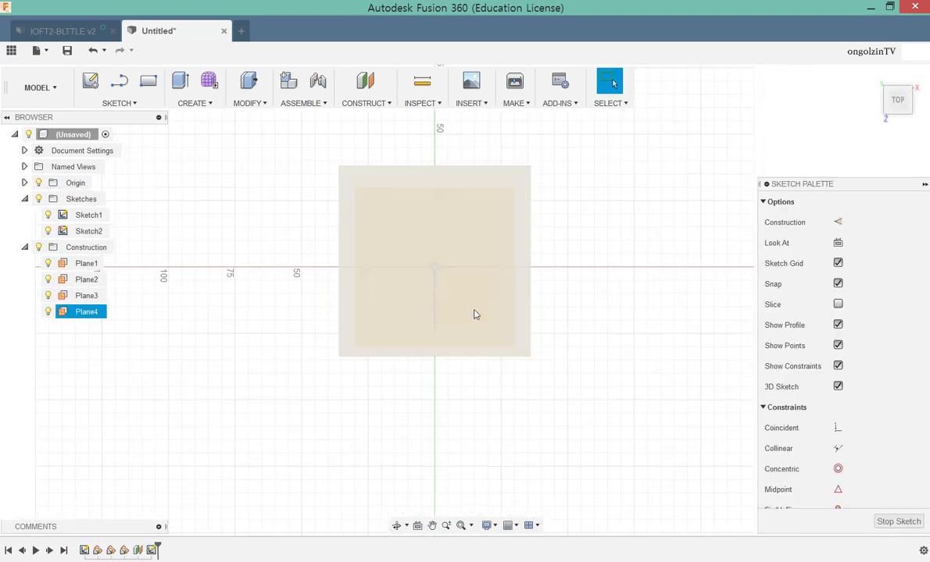
pyautogui.click(38, 247)
pyautogui.click(225, 381)
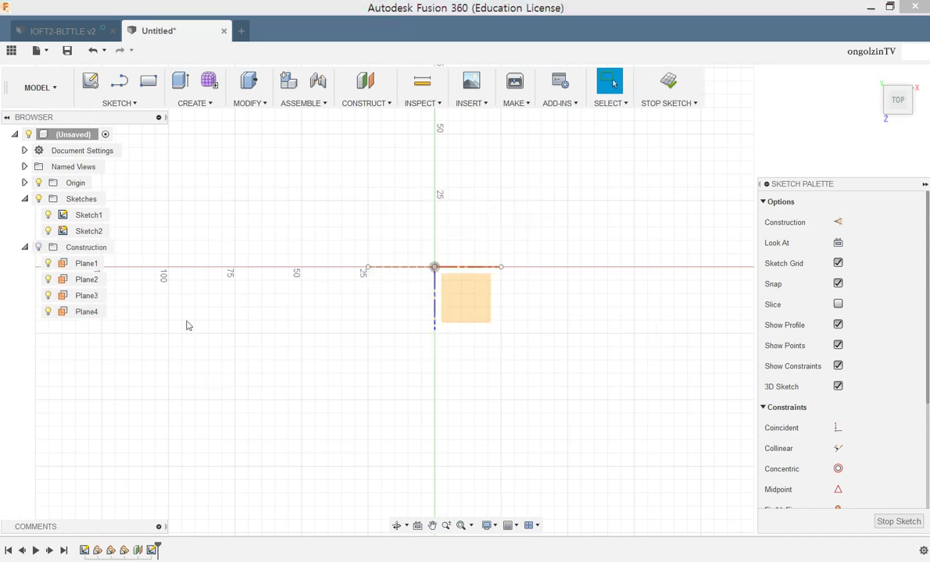
pyautogui.moveTo(88, 232); pyautogui.dragTo(88, 239)
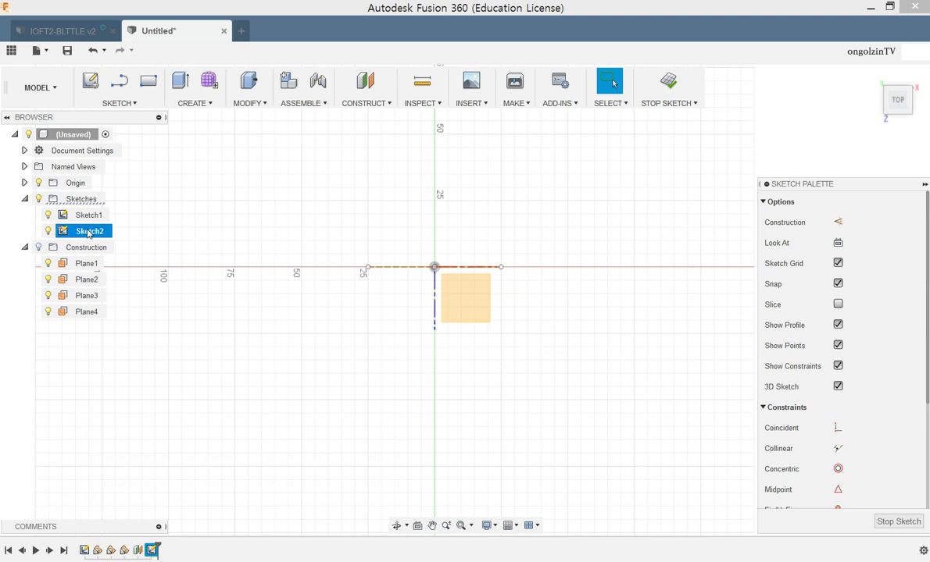
# Step: Draw a 50 mm centre-diameter circle at the origin and finish the sketch
pyautogui.click(124, 103)
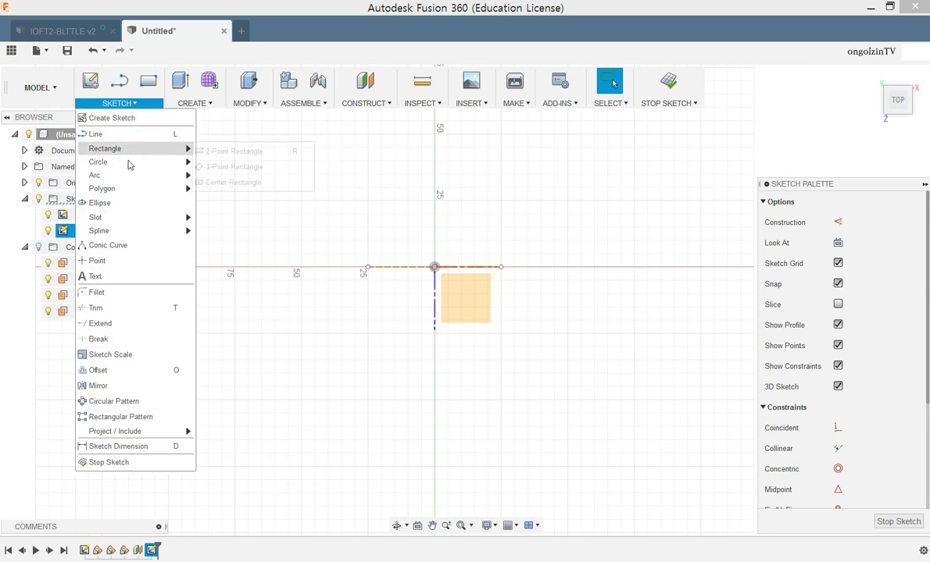
pyautogui.moveTo(133, 162)
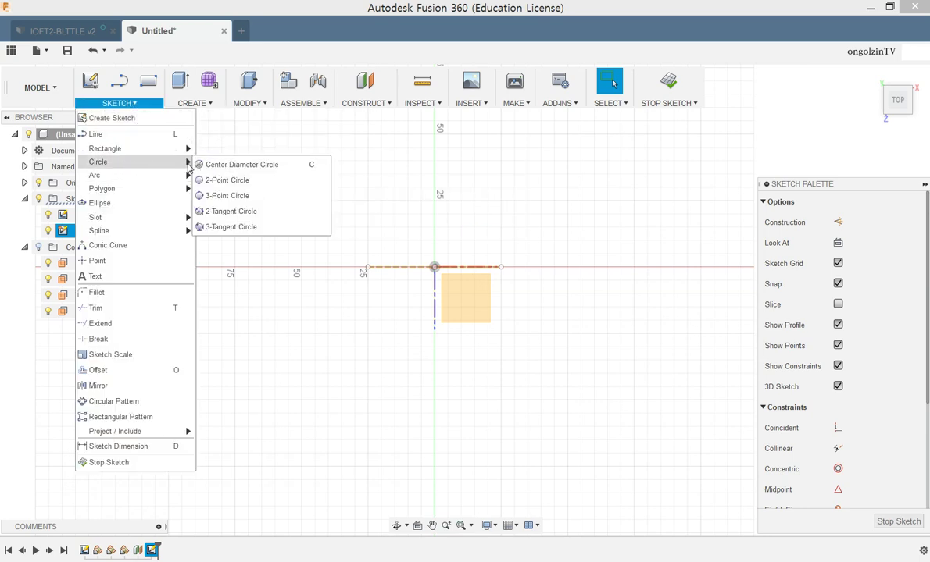
pyautogui.click(231, 211)
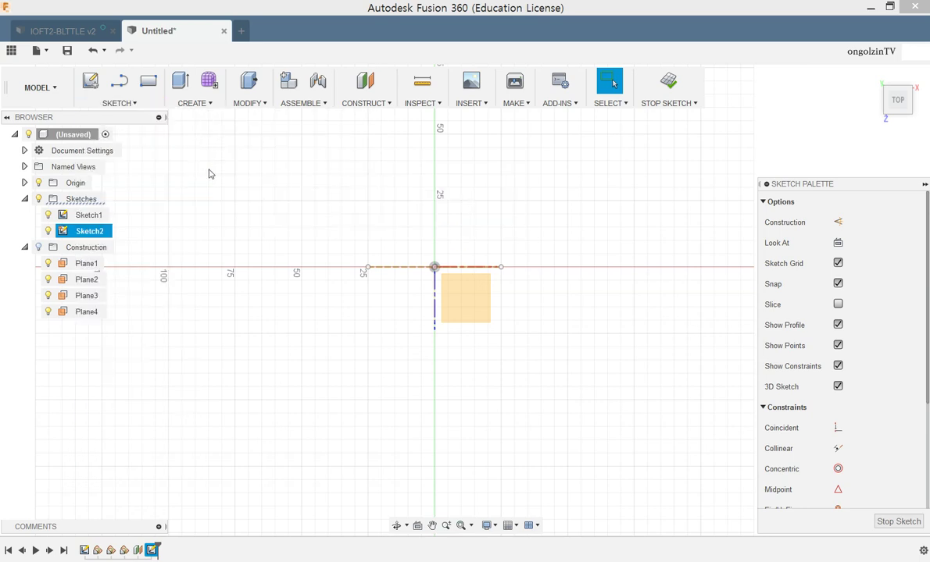
pyautogui.click(435, 268)
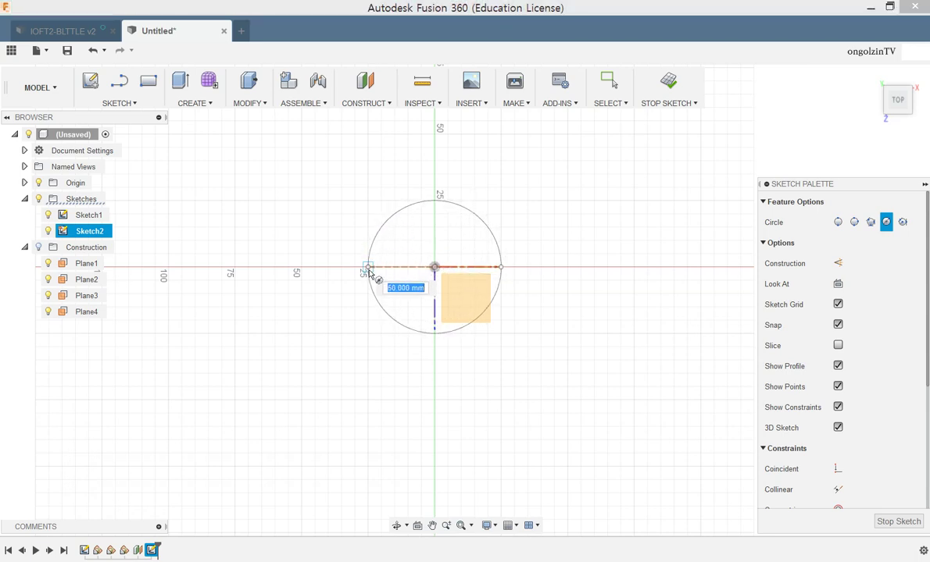
pyautogui.click(370, 271)
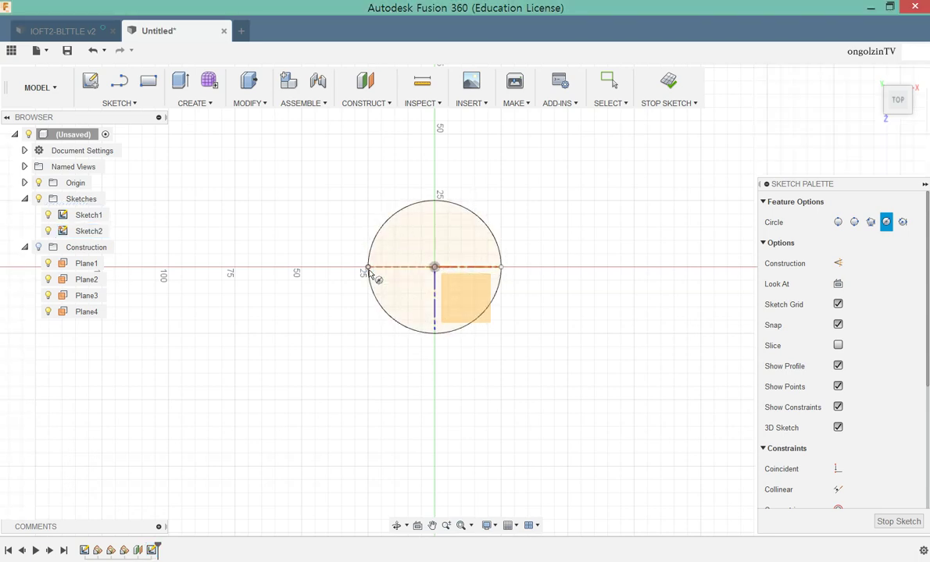
pyautogui.click(663, 92)
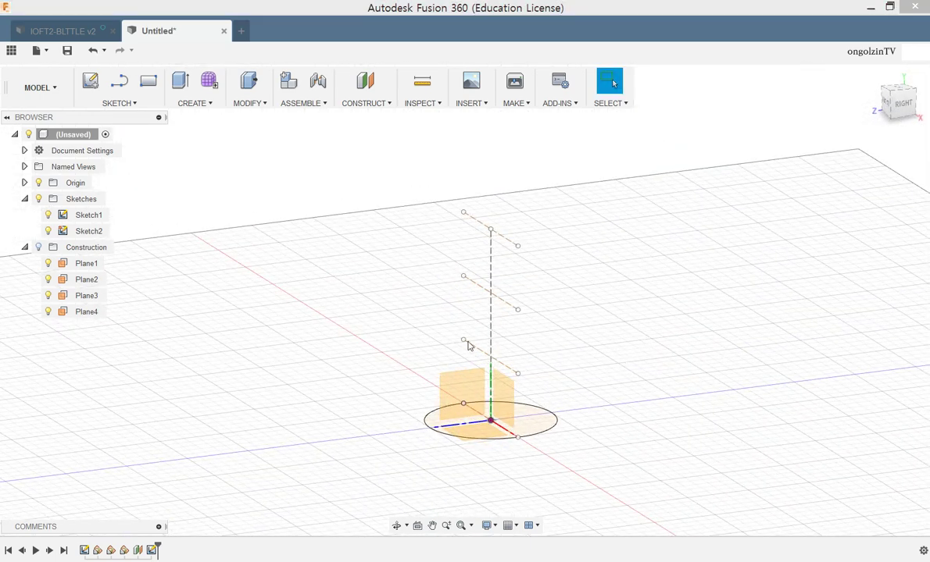
# Step: Start a new sketch on Plane1, hiding the construction planes and base circle sketch
pyautogui.click(38, 247)
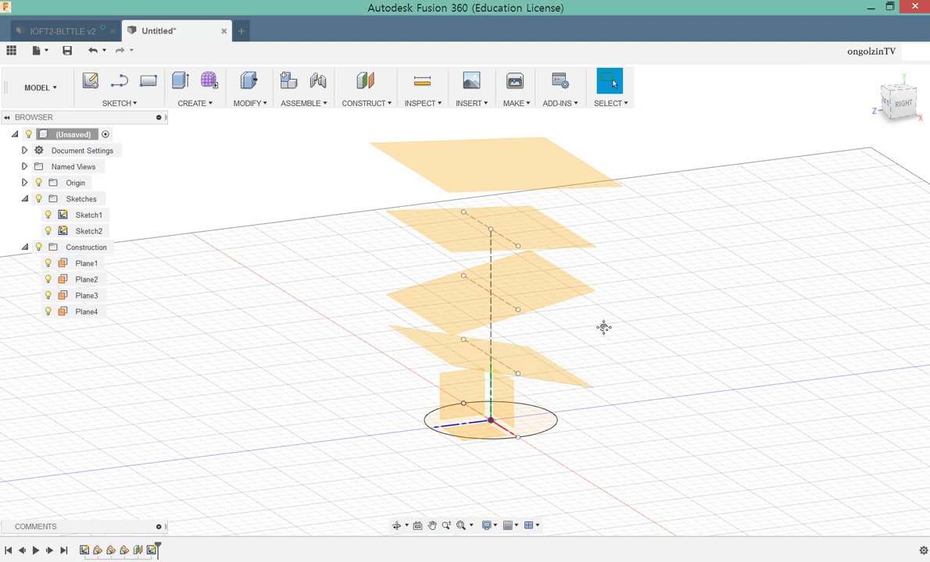
pyautogui.moveTo(604, 327); pyautogui.dragTo(602, 357, button='middle')
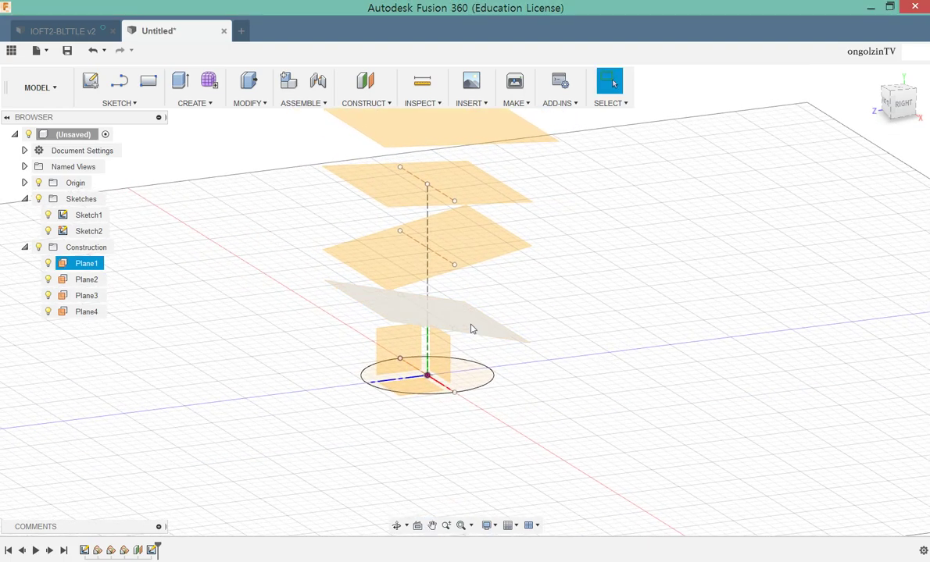
pyautogui.rightClick(471, 328)
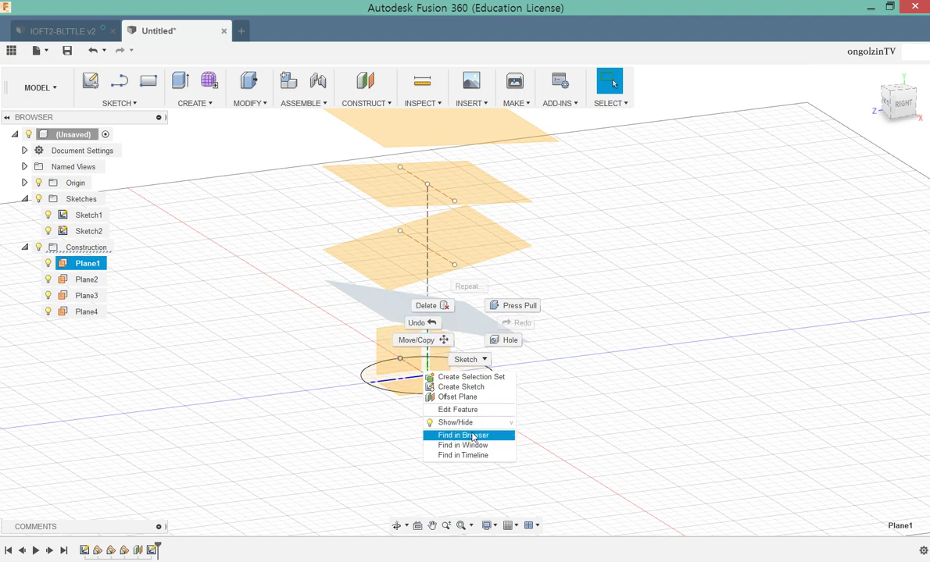
pyautogui.click(462, 387)
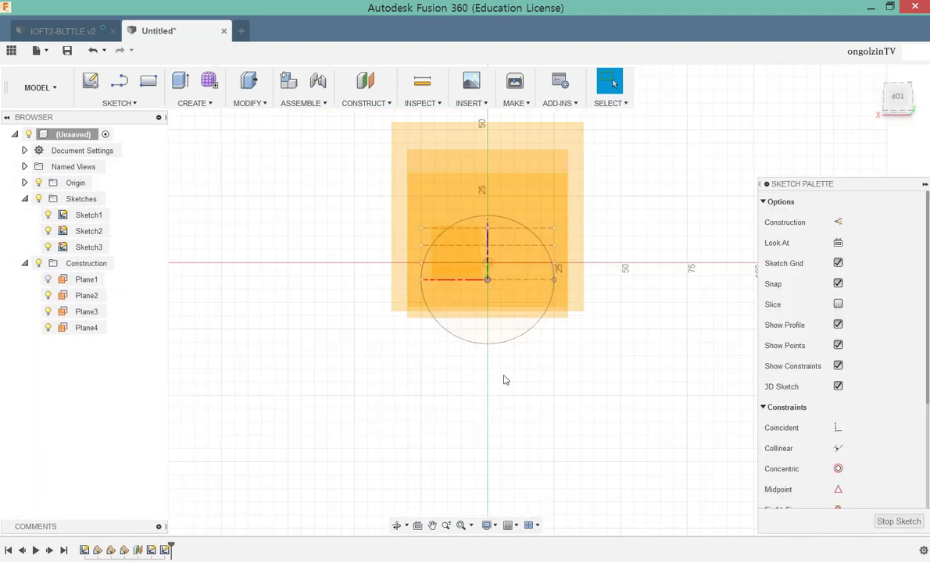
pyautogui.click(41, 266)
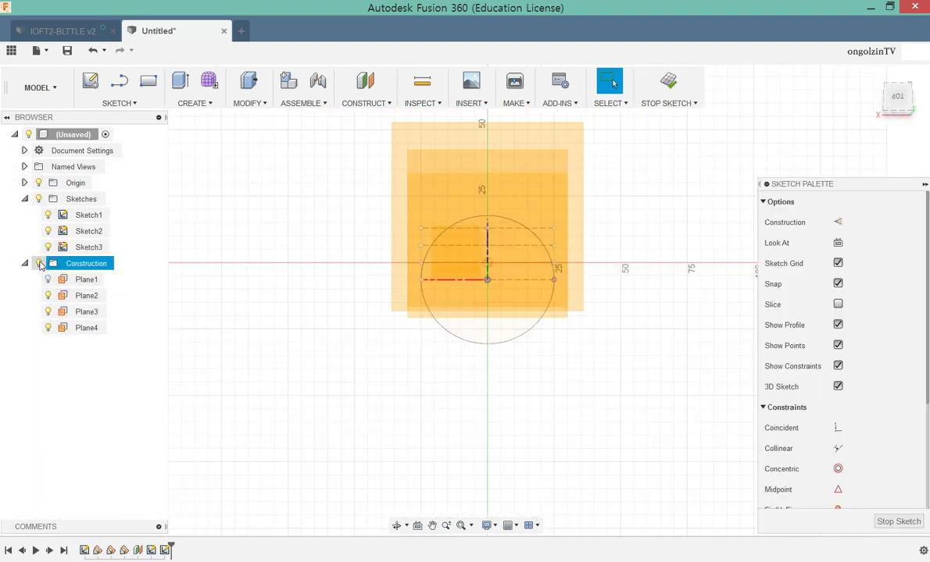
pyautogui.click(39, 264)
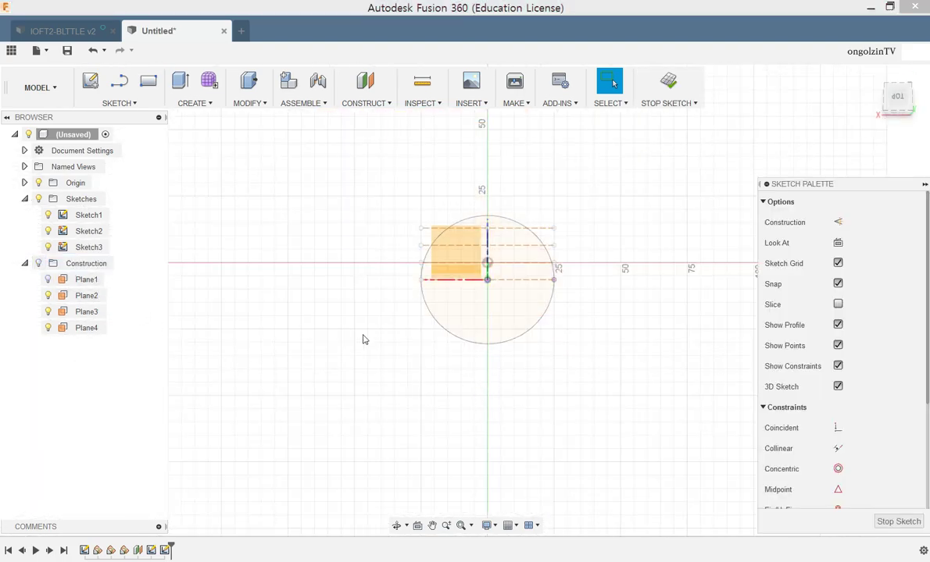
pyautogui.click(48, 231)
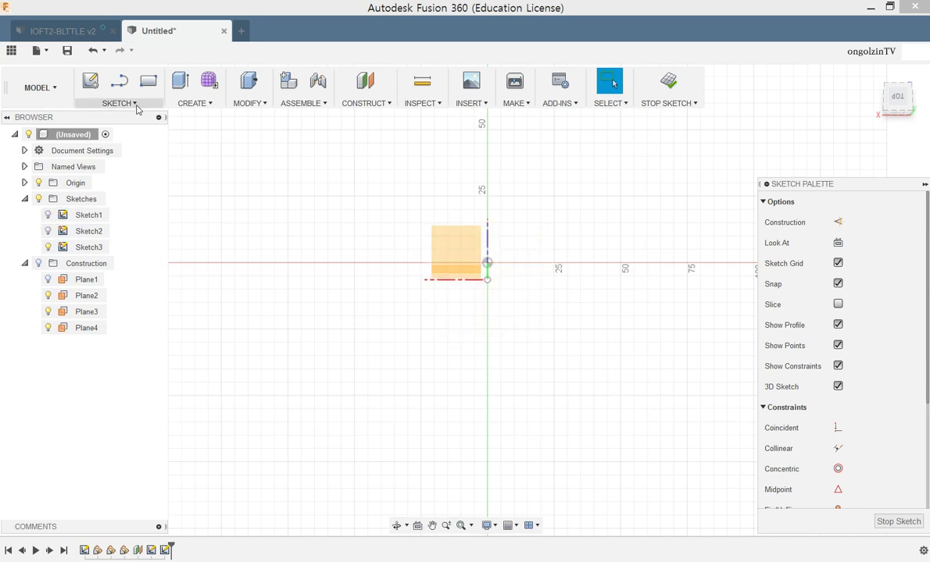
# Step: Draw a 2-point rectangle on Plane1, finish the sketch, and reshow the base circle
pyautogui.click(148, 81)
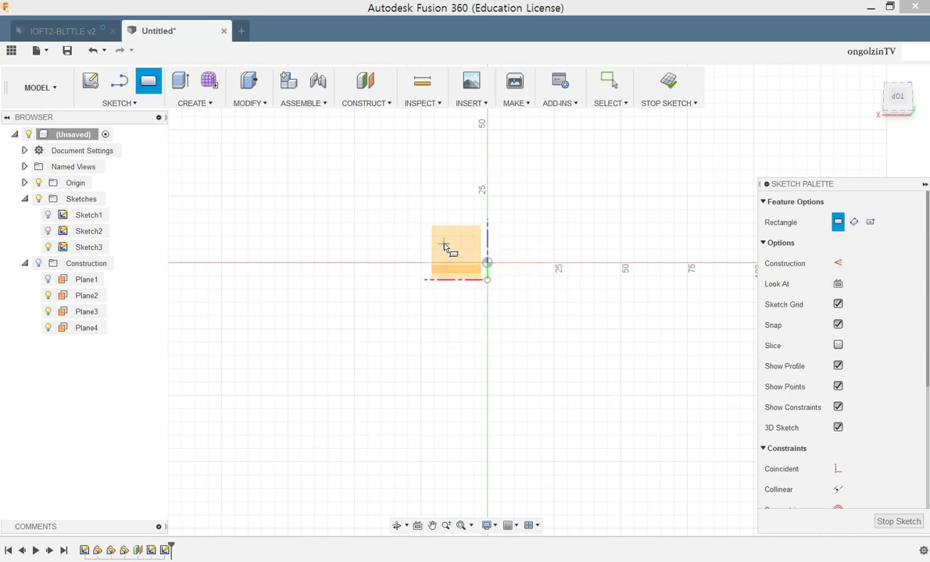
pyautogui.click(526, 308)
pyautogui.click(664, 92)
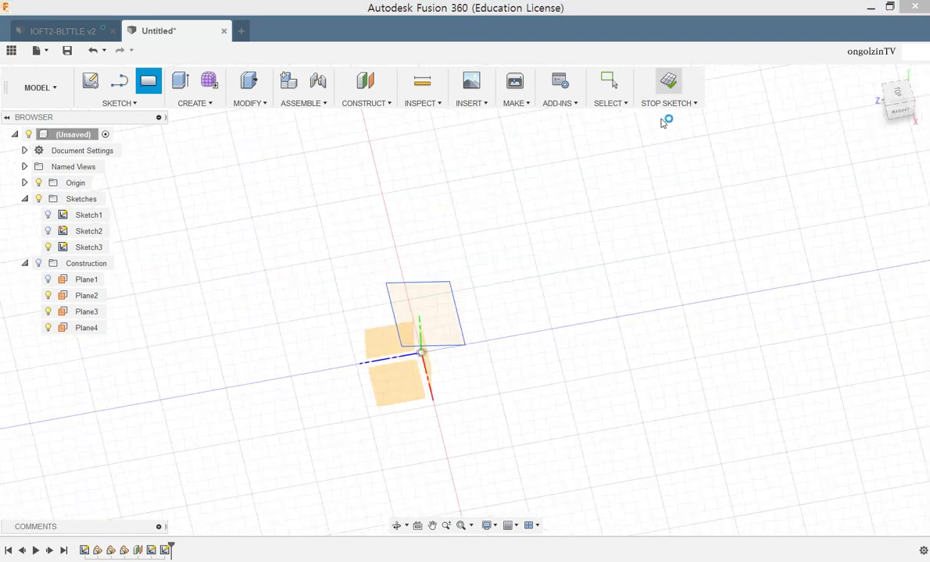
pyautogui.moveTo(589, 368)
pyautogui.mouseDown(button='middle')
pyautogui.moveTo(601, 297)
pyautogui.moveTo(588, 288)
pyautogui.mouseUp(button='middle')
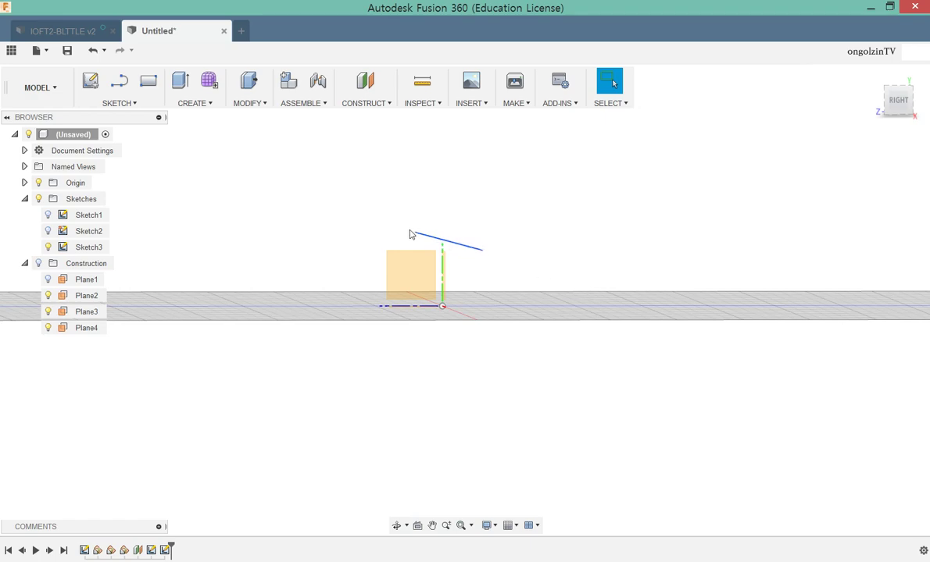
pyautogui.keyDown('shift'); pyautogui.moveTo(518, 260); pyautogui.dragTo(525, 288, button='middle'); pyautogui.keyUp('shift')
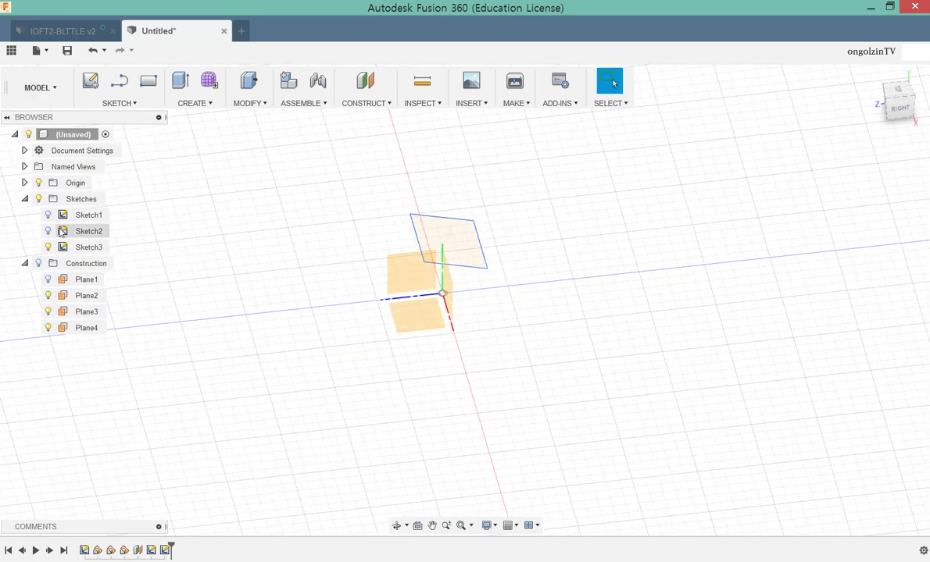
pyautogui.click(47, 231)
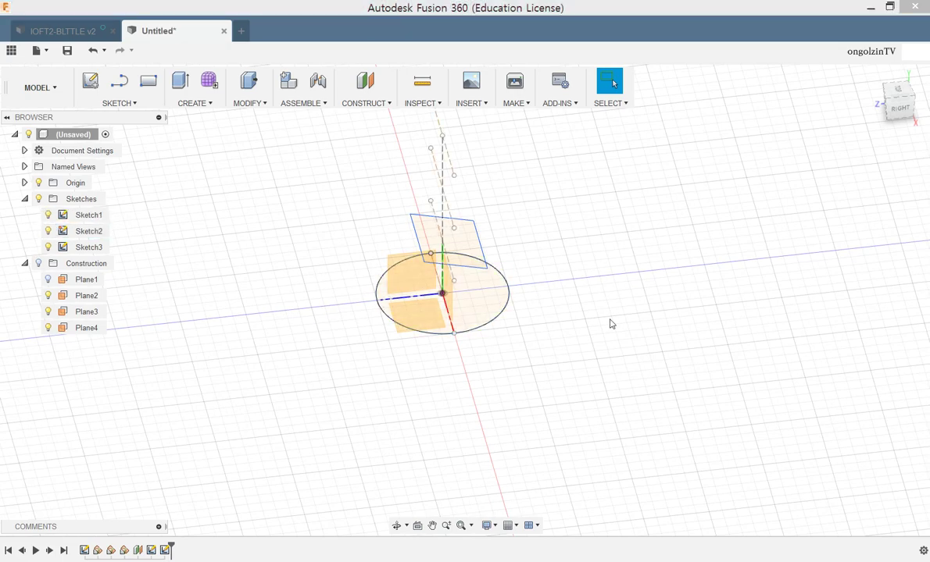
pyautogui.moveTo(610, 323)
pyautogui.keyDown('shift'); pyautogui.mouseDown(button='middle')
pyautogui.moveTo(618, 292)
pyautogui.moveTo(604, 309)
pyautogui.mouseUp(button='middle'); pyautogui.keyUp('shift')
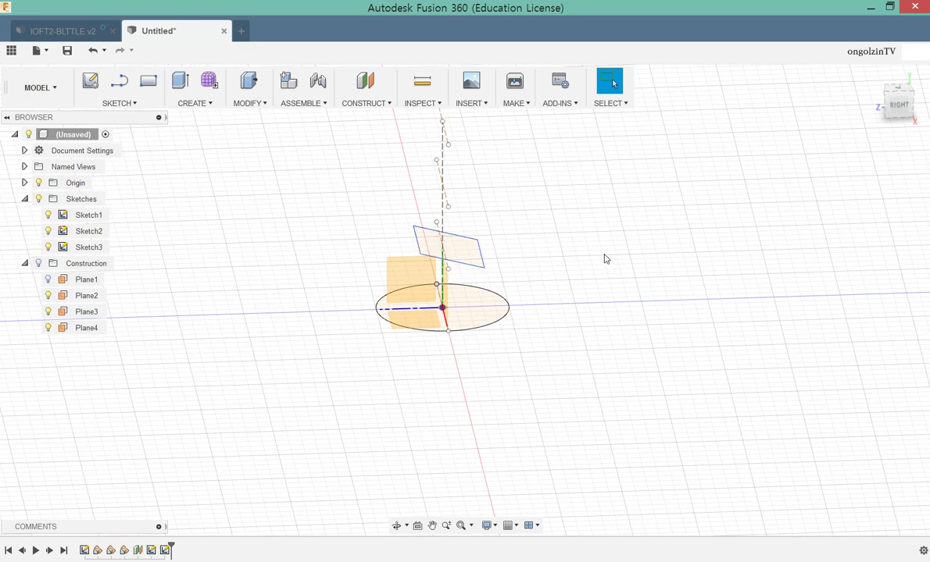
pyautogui.click(86, 296)
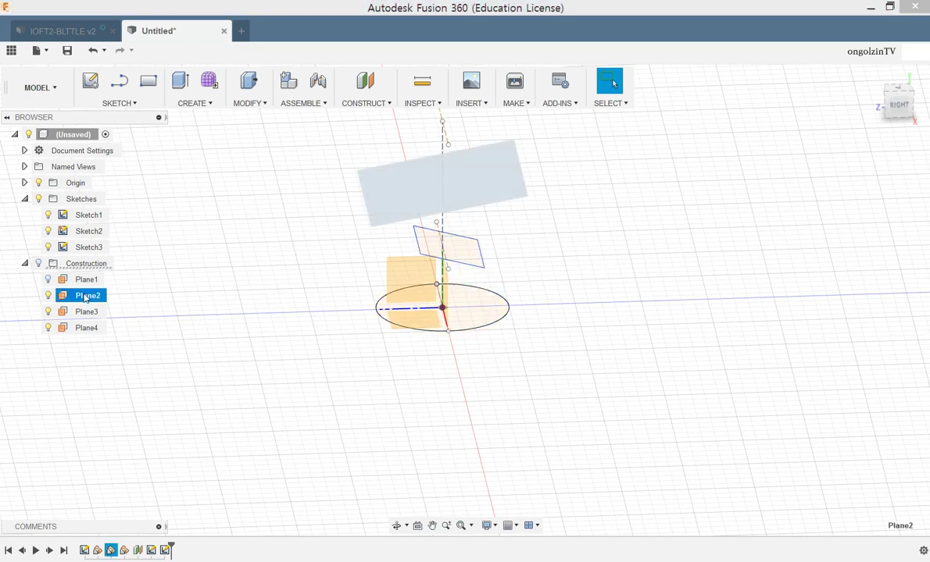
# Step: Start a new sketch on Plane2 with Sketch1 and the base circle sketch hidden
pyautogui.rightClick(382, 182)
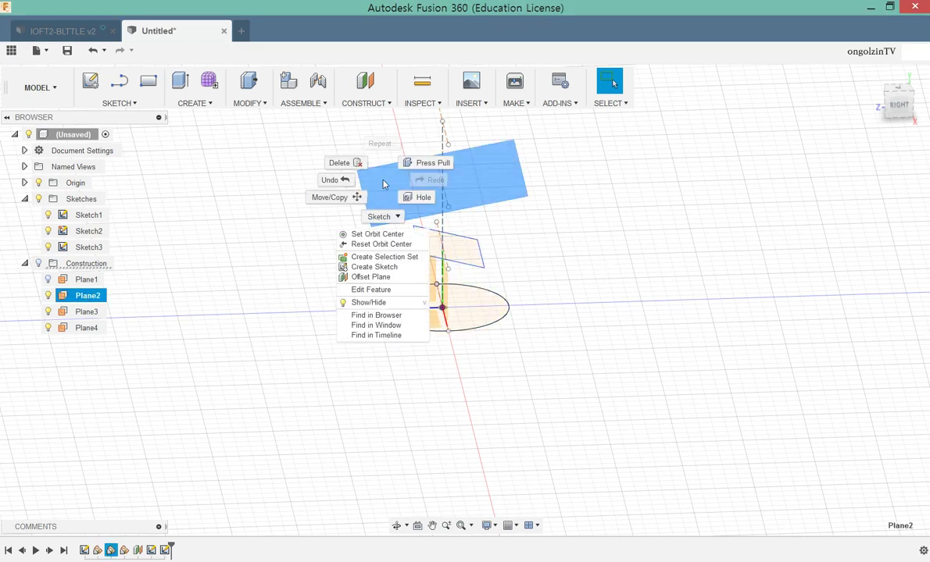
pyautogui.click(369, 266)
pyautogui.click(377, 271)
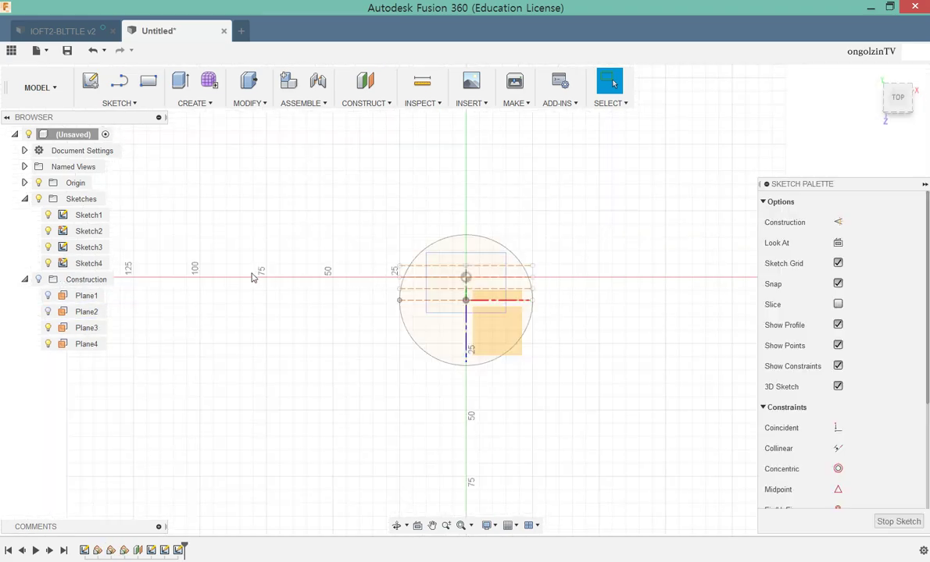
pyautogui.click(48, 215)
pyautogui.click(48, 231)
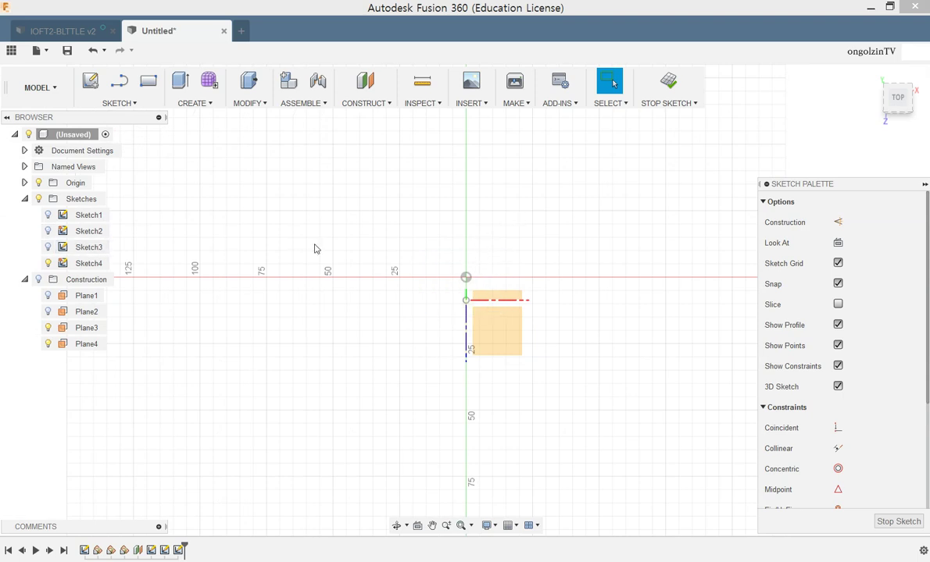
pyautogui.click(95, 265)
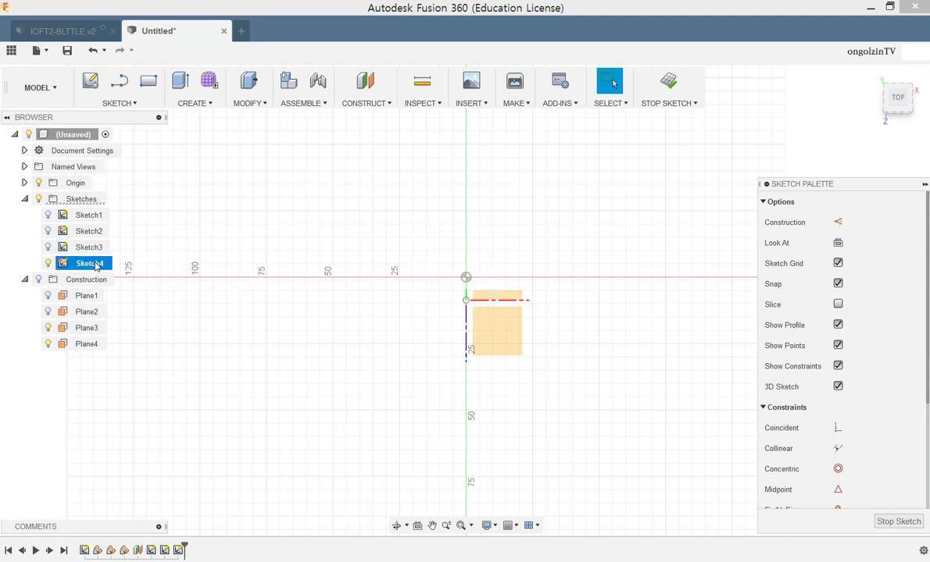
# Step: Draw a small centre-diameter circle at the origin and finish the sketch
pyautogui.click(127, 103)
pyautogui.moveTo(117, 162)
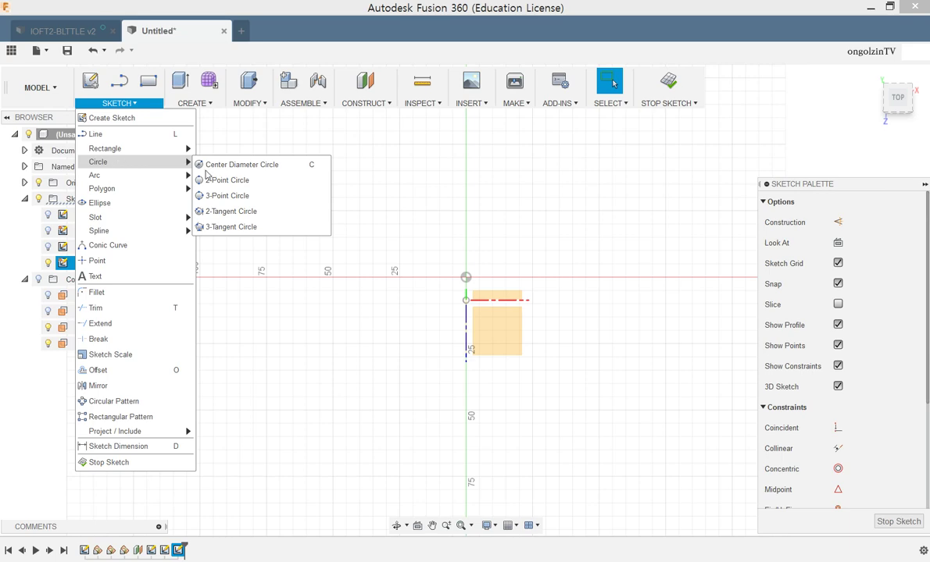
pyautogui.click(227, 165)
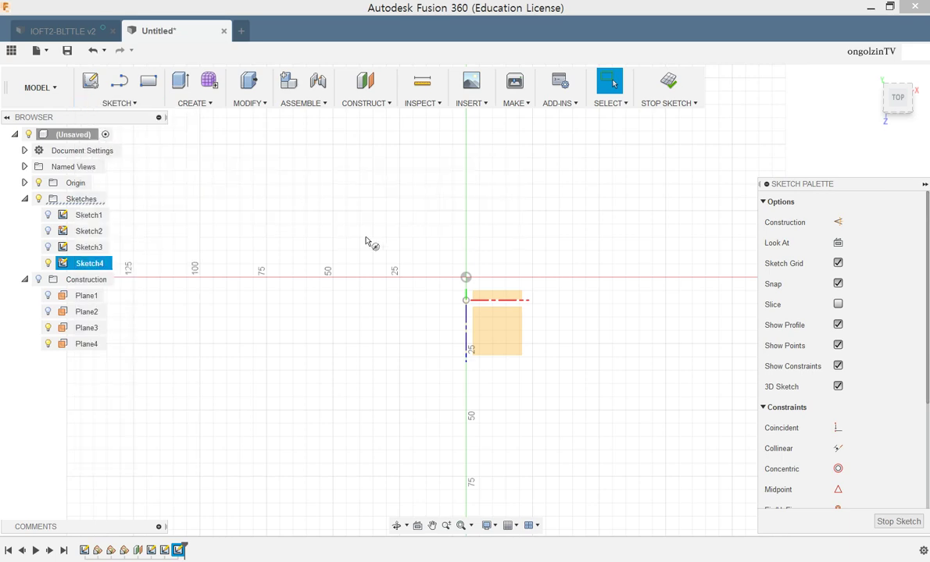
pyautogui.click(465, 277)
pyautogui.click(443, 255)
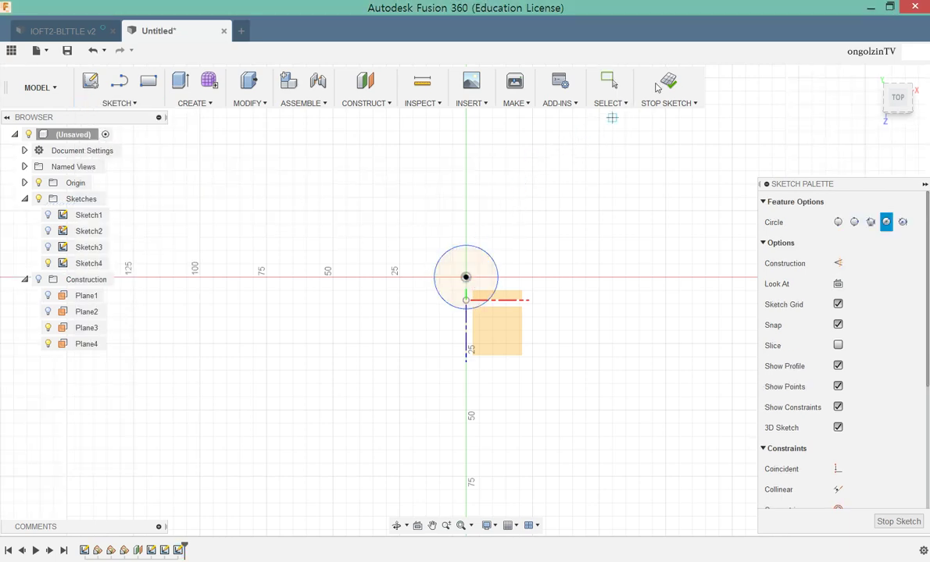
pyautogui.click(667, 82)
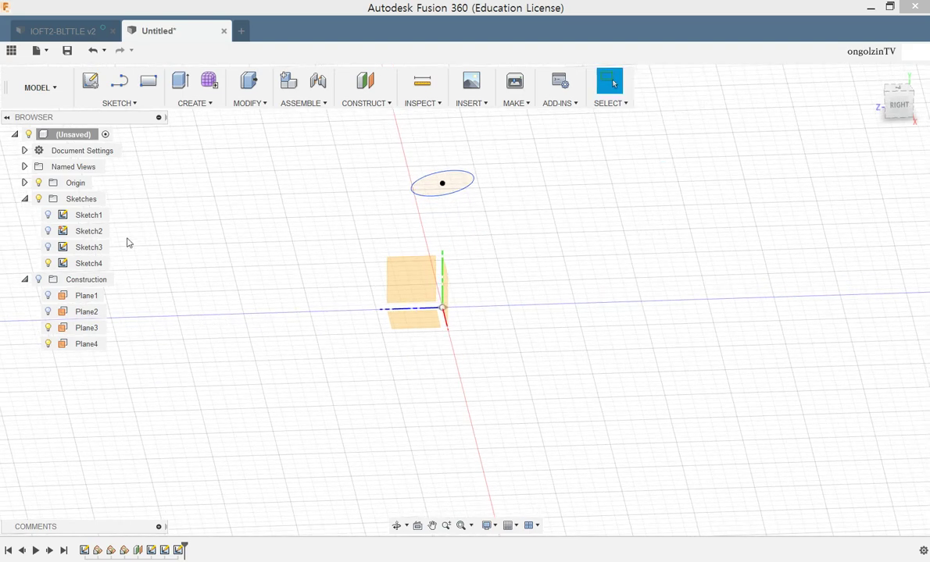
# Step: Show Sketch1, the base circle and the rectangle sketch again to view the stacked profiles
pyautogui.click(46, 215)
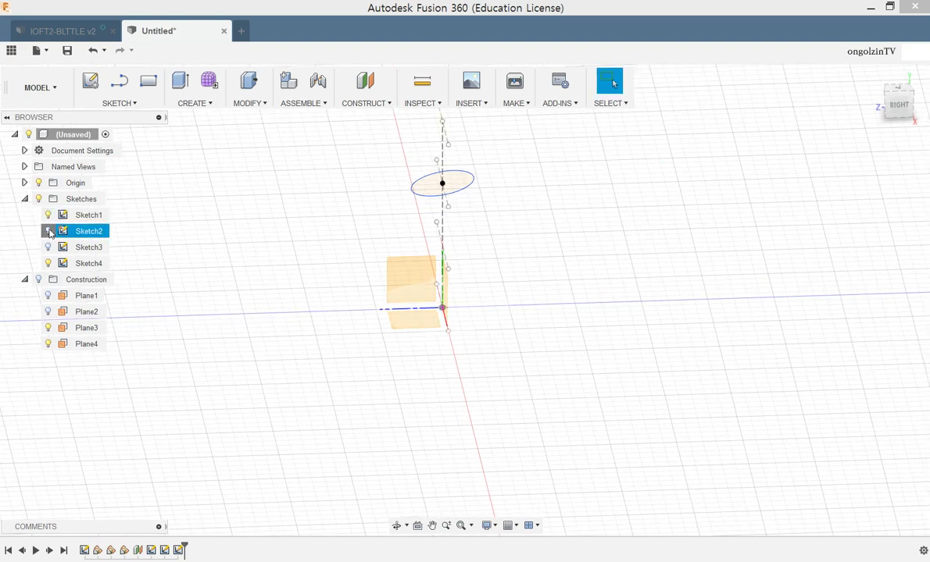
pyautogui.click(47, 231)
pyautogui.click(46, 249)
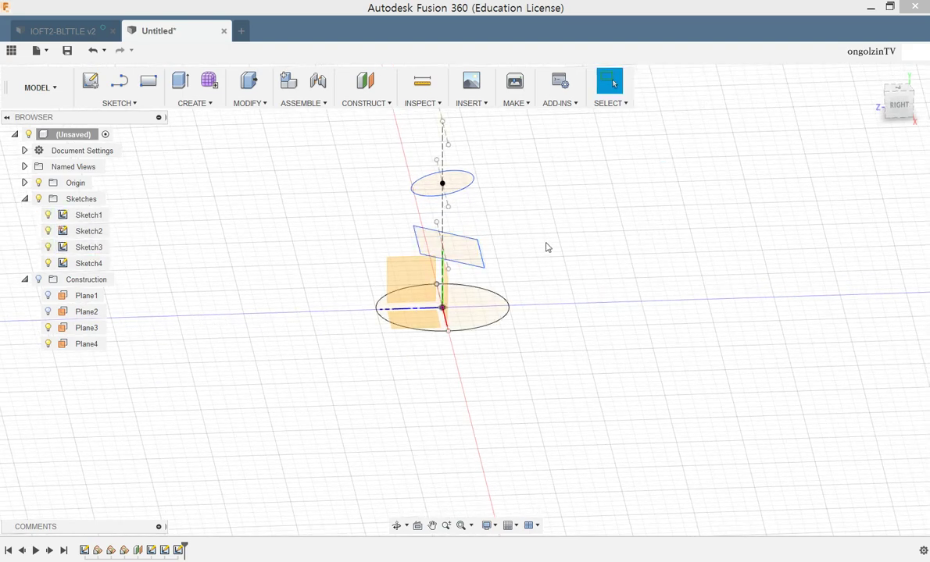
pyautogui.moveTo(545, 247)
pyautogui.keyDown('shift'); pyautogui.mouseDown(button='middle')
pyautogui.moveTo(552, 301)
pyautogui.moveTo(603, 289)
pyautogui.moveTo(608, 307)
pyautogui.mouseUp(button='middle'); pyautogui.keyUp('shift')
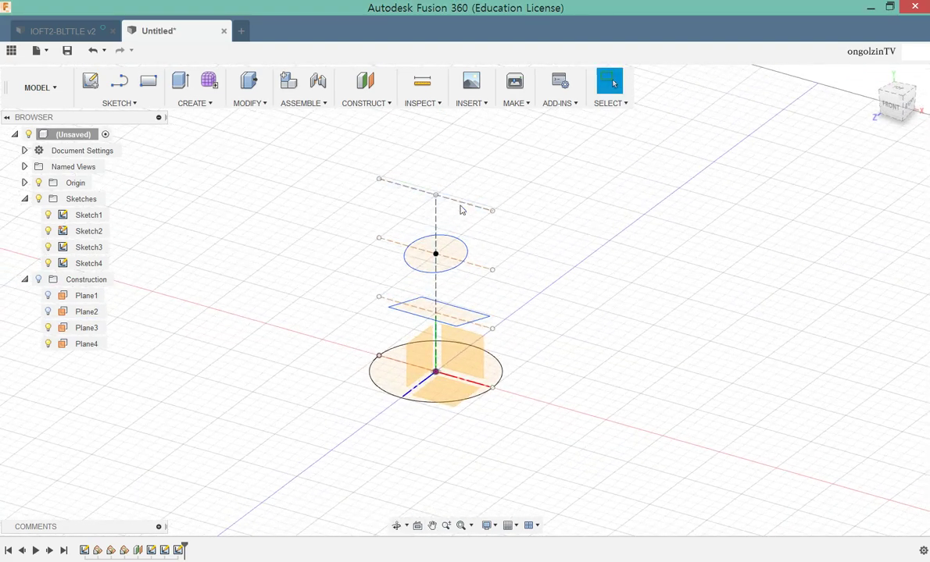
# Step: Start a new sketch on Plane3 with Sketch1 through Sketch4 hidden
pyautogui.click(97, 346)
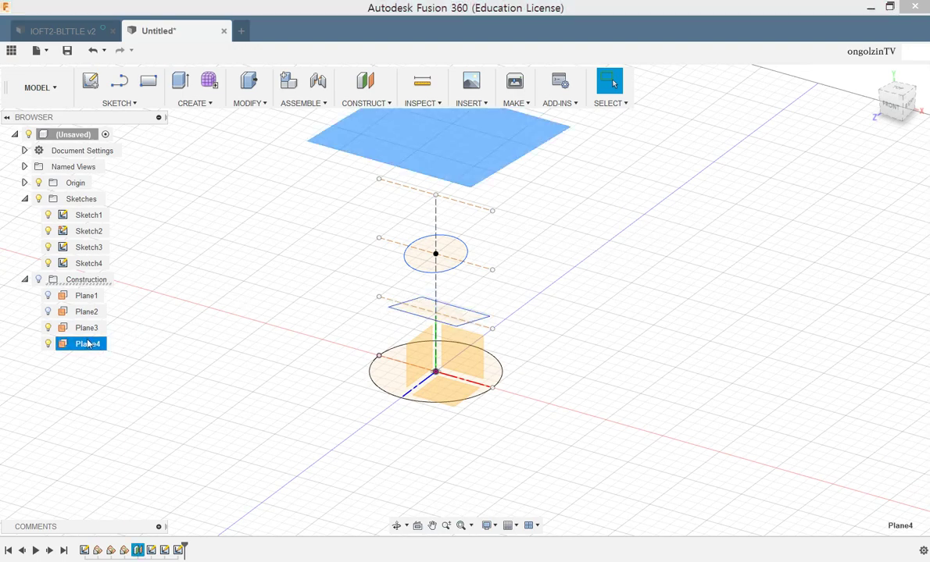
pyautogui.click(87, 329)
pyautogui.rightClick(88, 335)
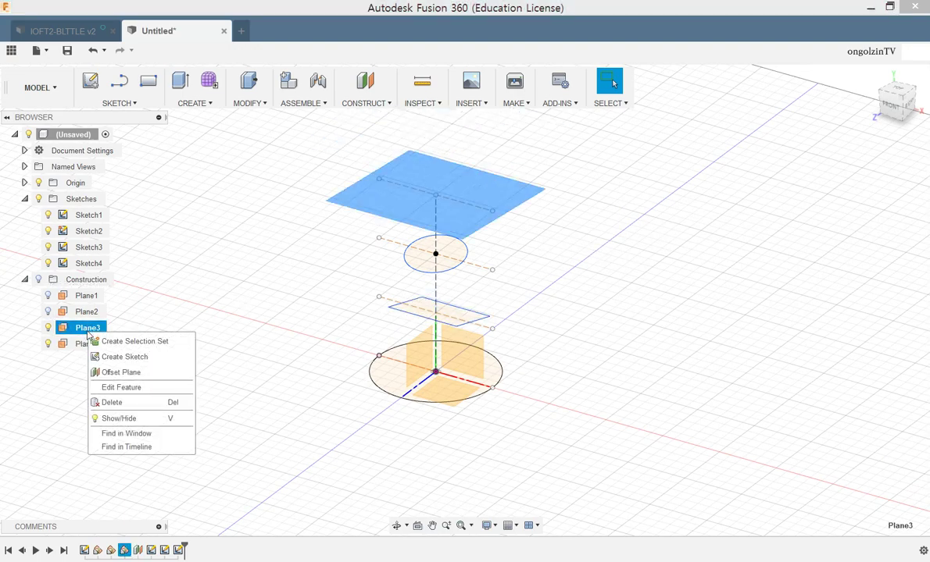
pyautogui.click(125, 359)
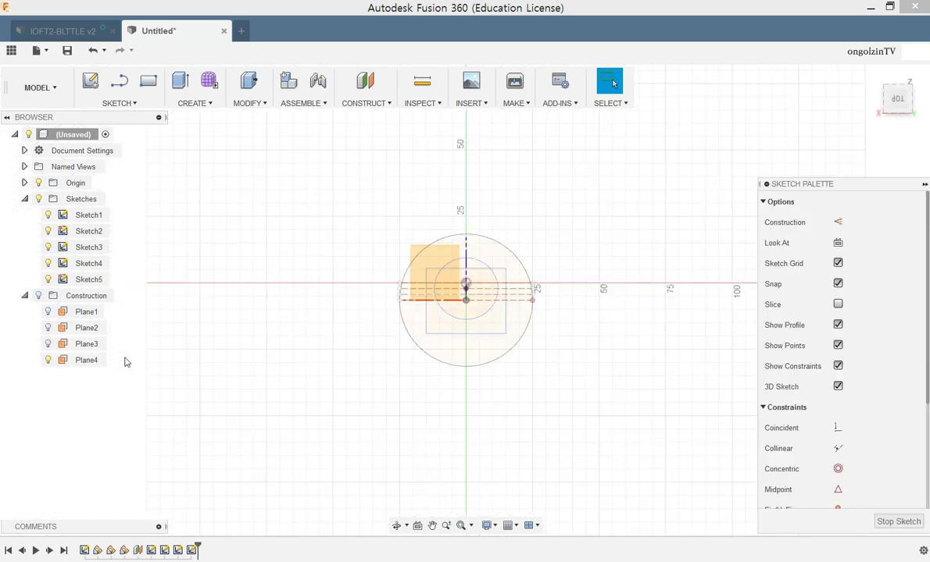
pyautogui.click(48, 215)
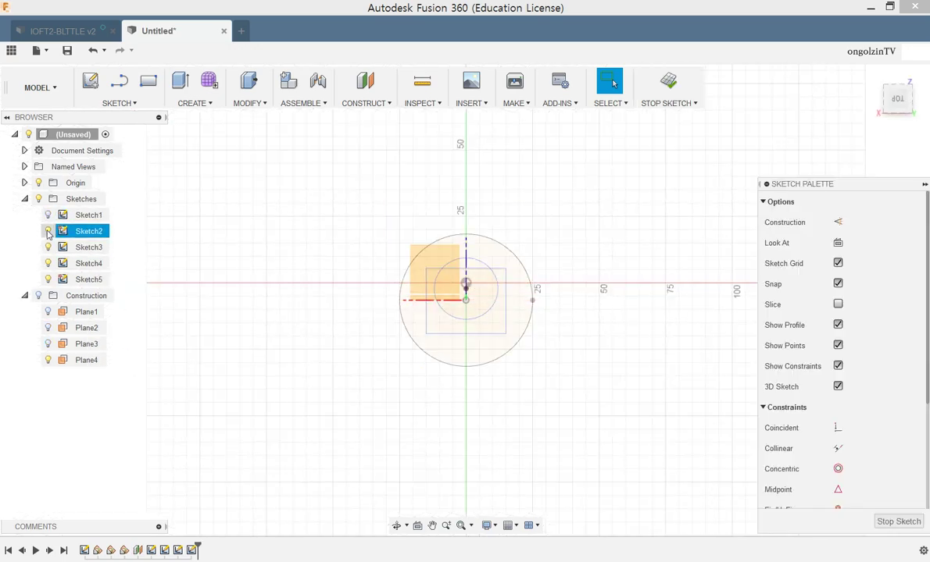
pyautogui.click(48, 232)
pyautogui.click(48, 247)
pyautogui.click(47, 263)
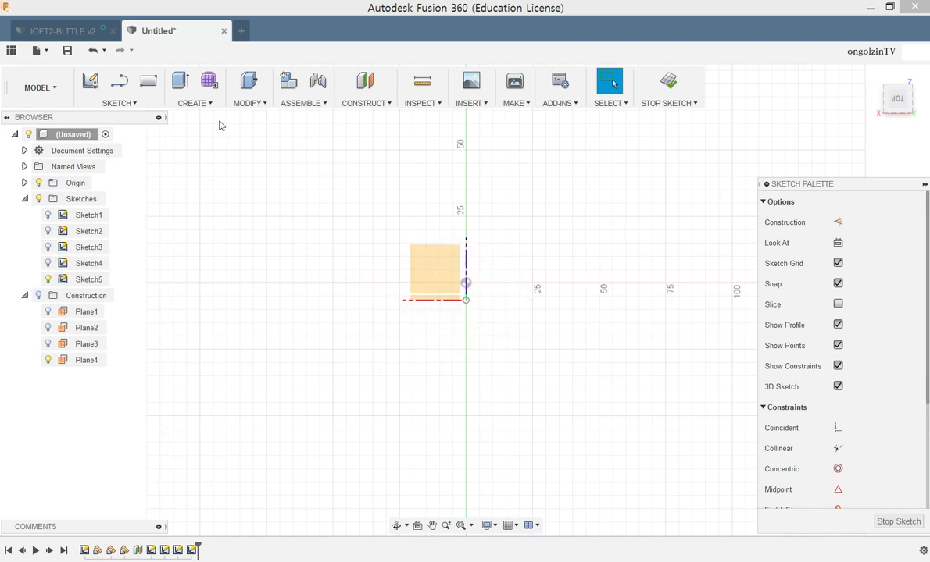
# Step: Draw a 10 mm circumscribed hexagon centred on the origin and finish the sketch
pyautogui.click(135, 106)
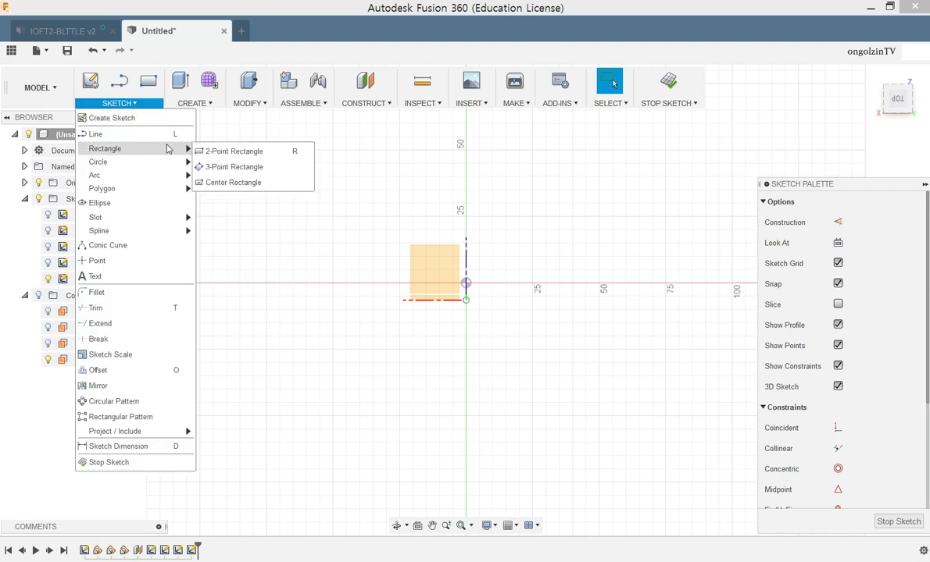
pyautogui.moveTo(101, 189)
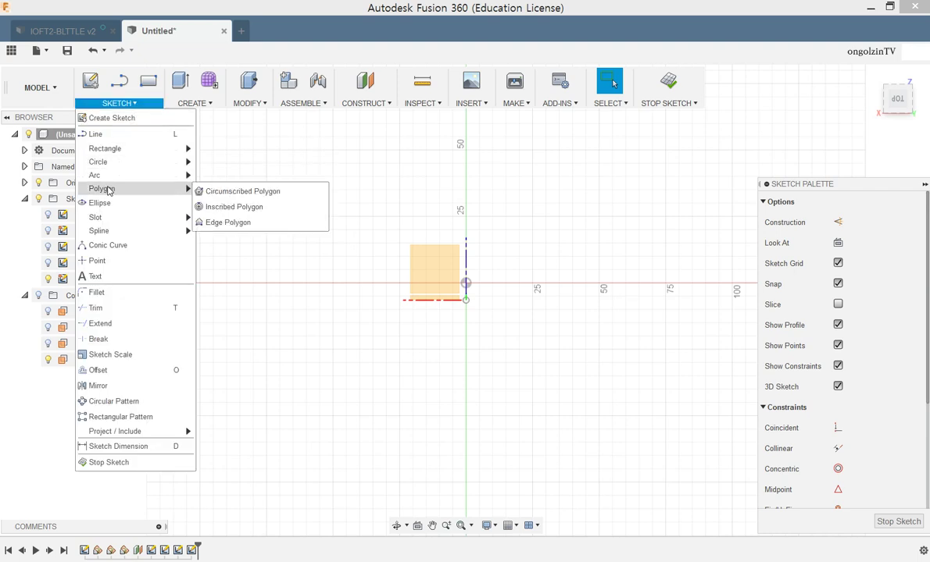
pyautogui.click(226, 194)
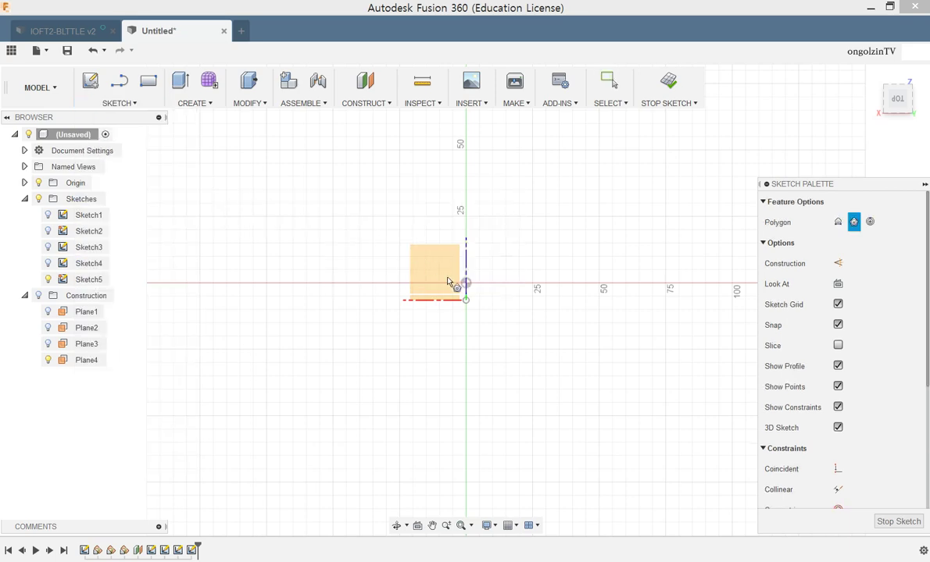
pyautogui.click(467, 284)
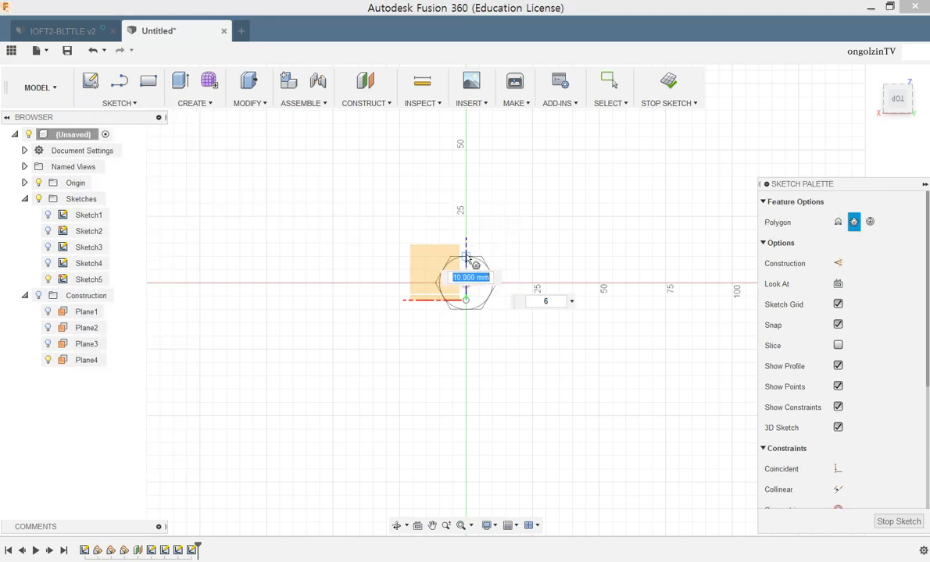
pyautogui.click(466, 258)
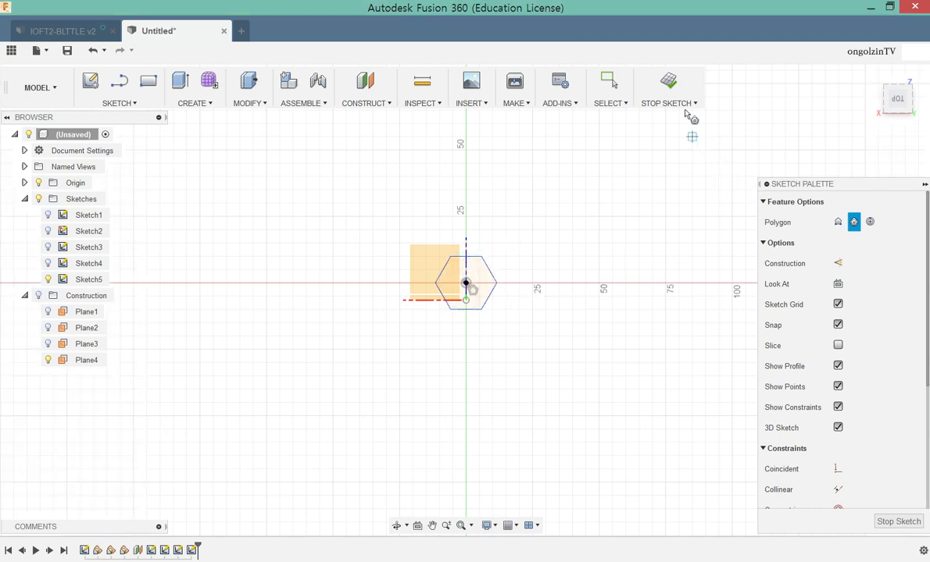
pyautogui.click(668, 83)
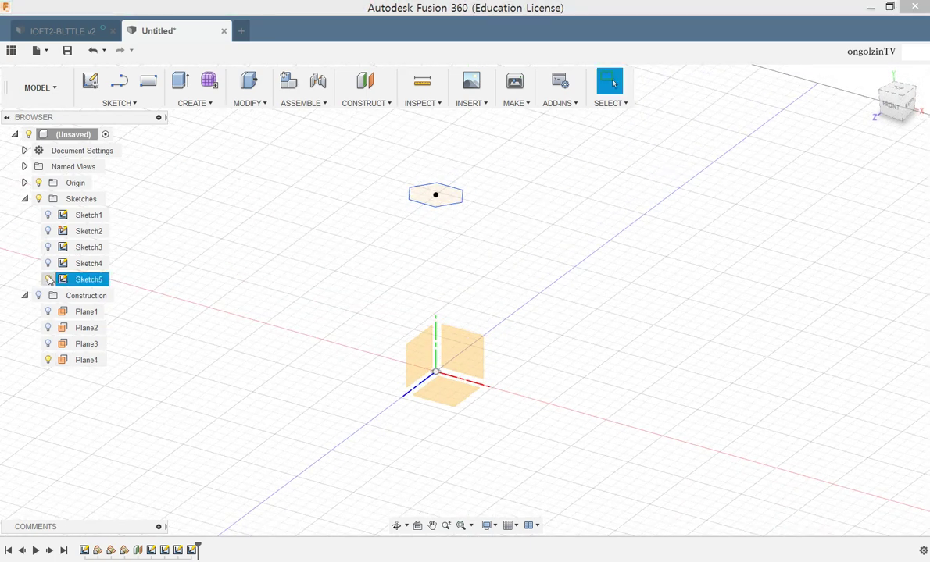
# Step: Hide all construction planes and pan to frame the sketches
pyautogui.click(49, 361)
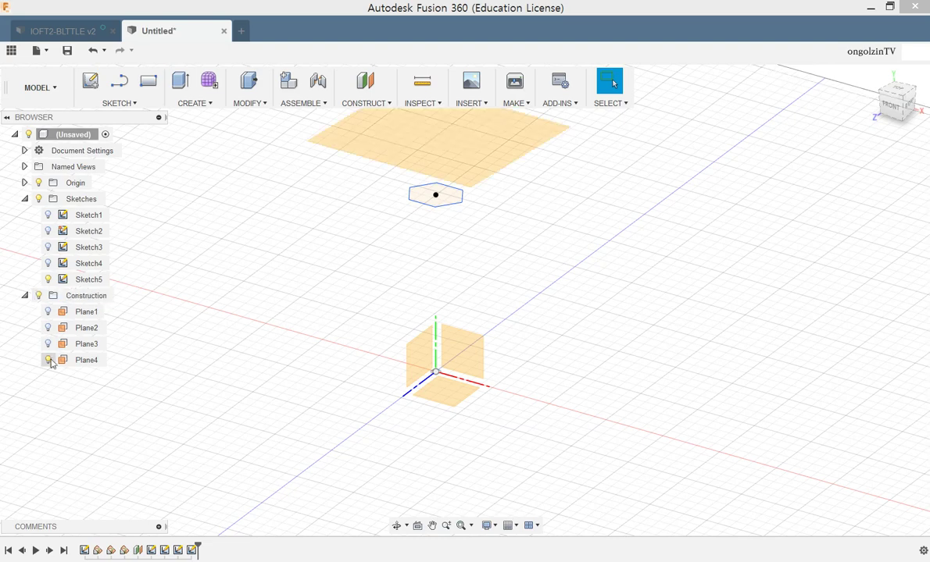
pyautogui.click(40, 296)
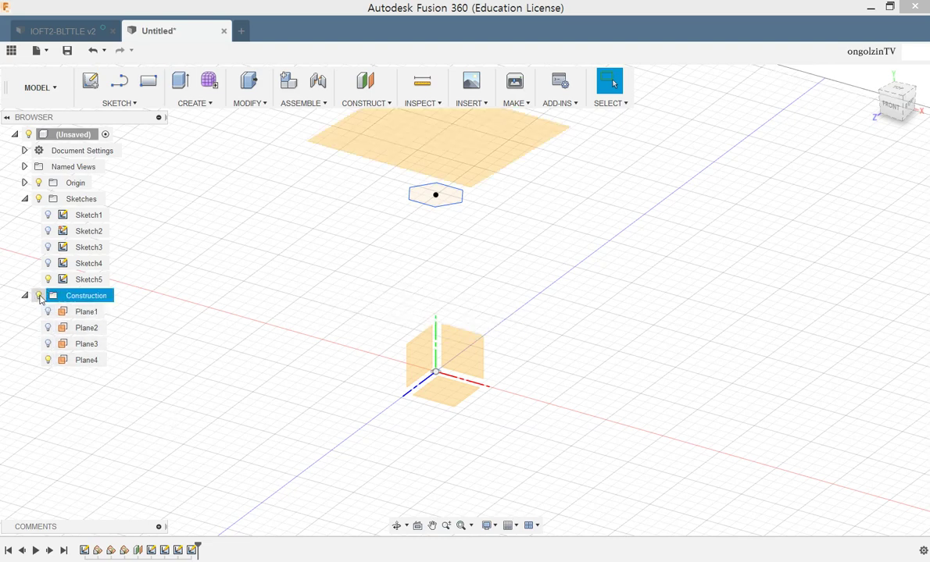
pyautogui.click(41, 297)
pyautogui.click(272, 305)
pyautogui.moveTo(272, 305); pyautogui.dragTo(266, 342, button='middle')
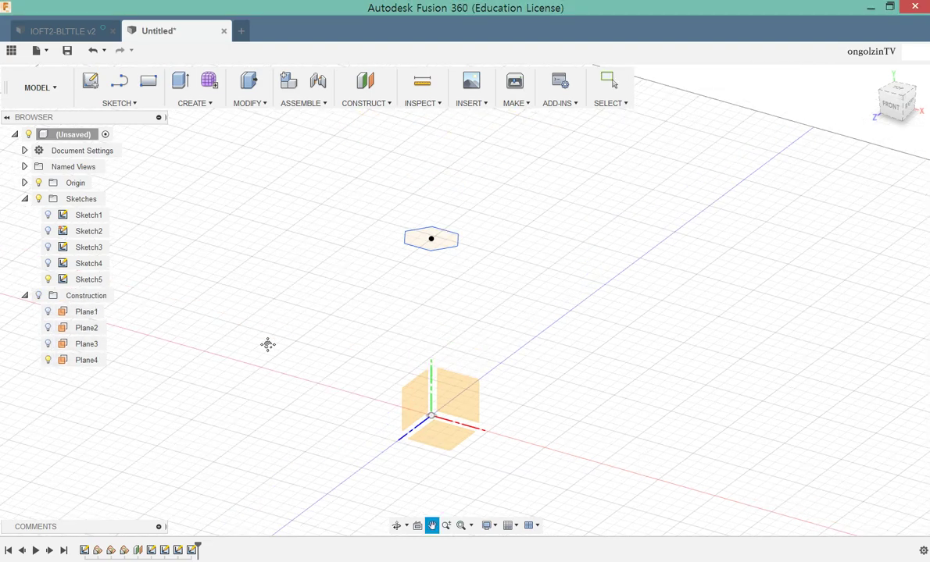
# Step: Show the ellipse, diamond and base circle sketches and hide the origin
pyautogui.click(49, 264)
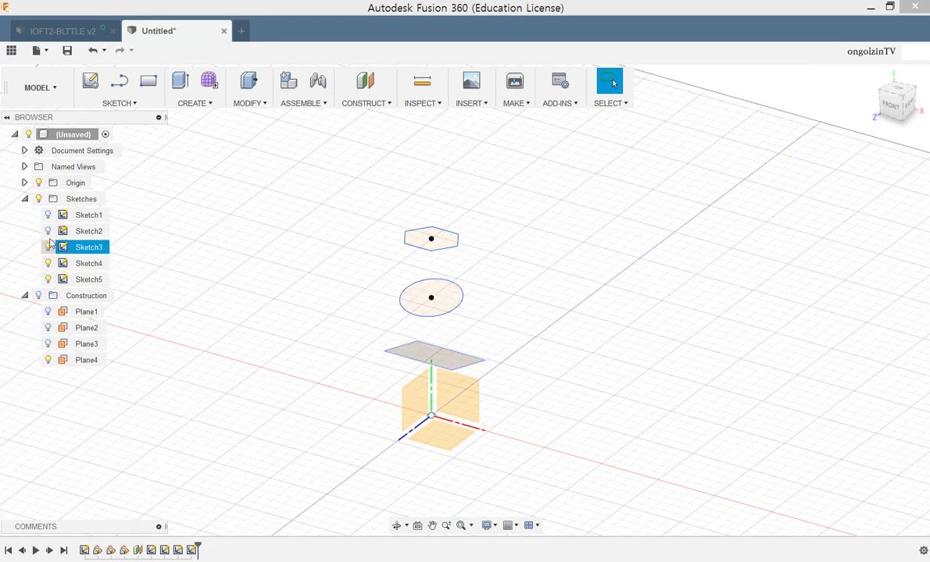
pyautogui.click(48, 247)
pyautogui.click(49, 232)
pyautogui.moveTo(537, 396)
pyautogui.keyDown('shift'); pyautogui.mouseDown(button='middle')
pyautogui.moveTo(581, 318)
pyautogui.moveTo(582, 344)
pyautogui.moveTo(560, 332)
pyautogui.mouseUp(button='middle'); pyautogui.keyUp('shift')
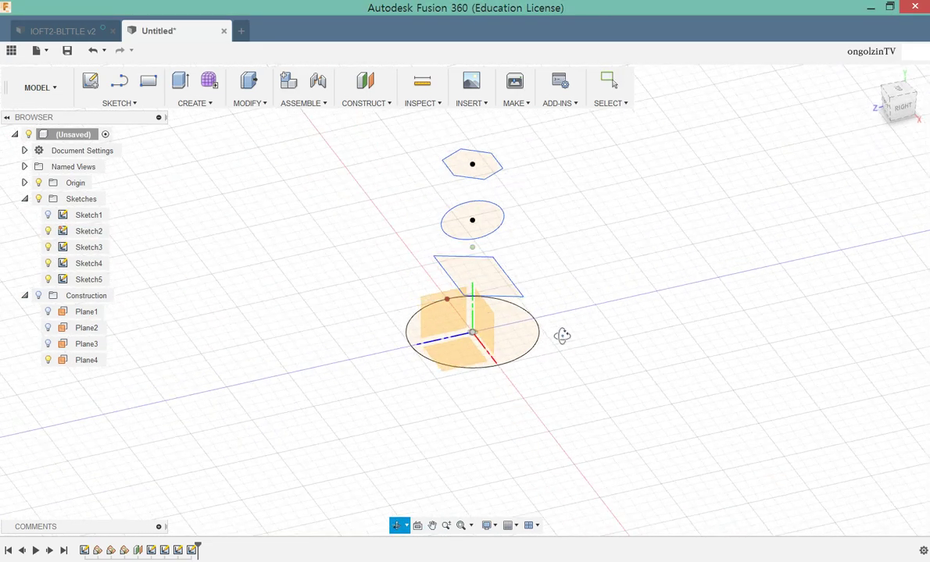
pyautogui.click(38, 183)
pyautogui.moveTo(658, 322)
pyautogui.mouseDown(button='middle')
pyautogui.moveTo(637, 380)
pyautogui.moveTo(664, 379)
pyautogui.moveTo(635, 376)
pyautogui.mouseUp(button='middle')
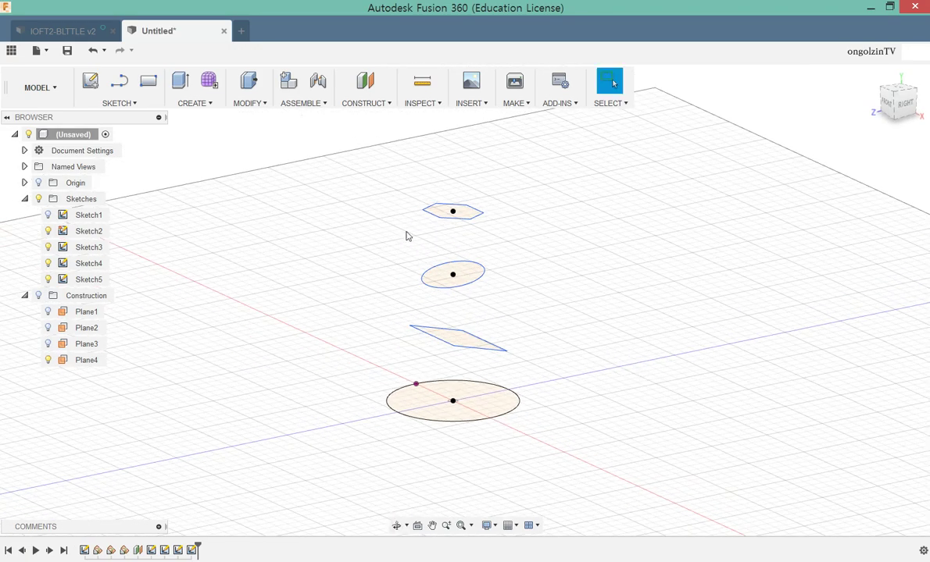
# Step: Loft a body through the base circle, diamond, ellipse and hexagon, bottom to top
pyautogui.click(206, 103)
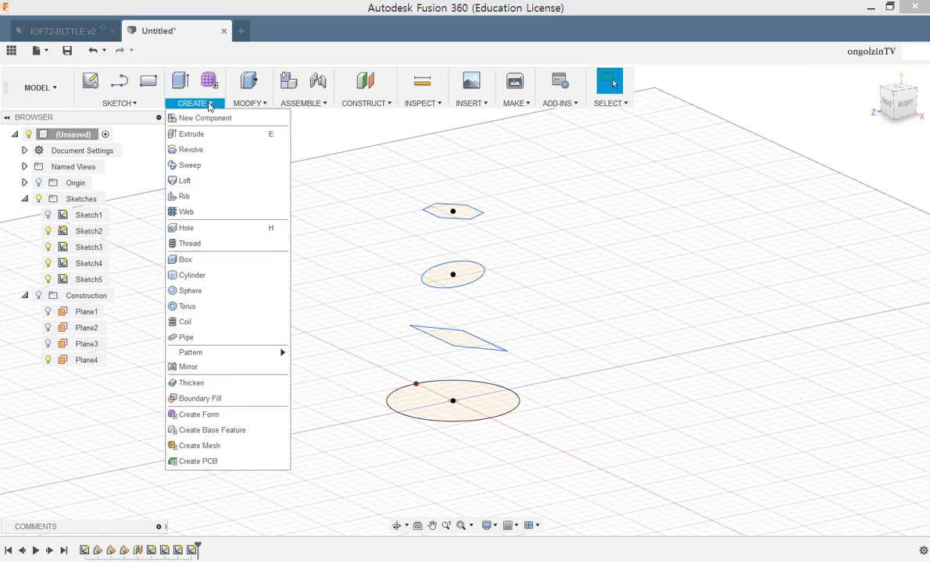
pyautogui.click(186, 181)
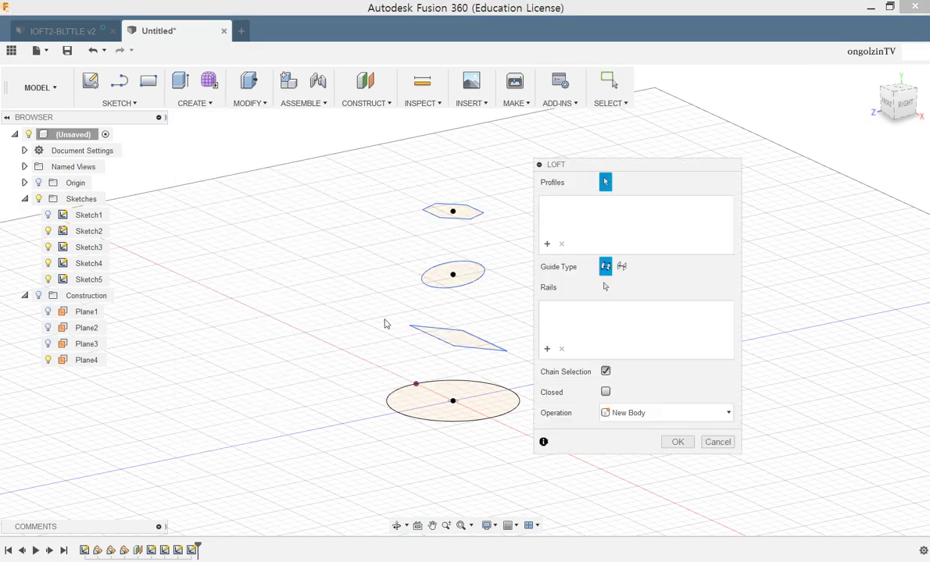
pyautogui.click(476, 399)
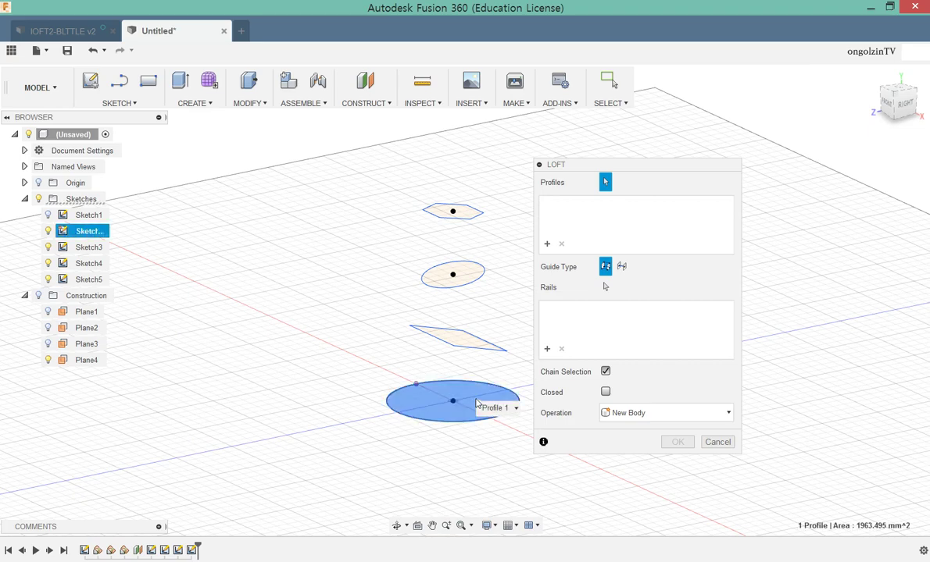
pyautogui.click(462, 342)
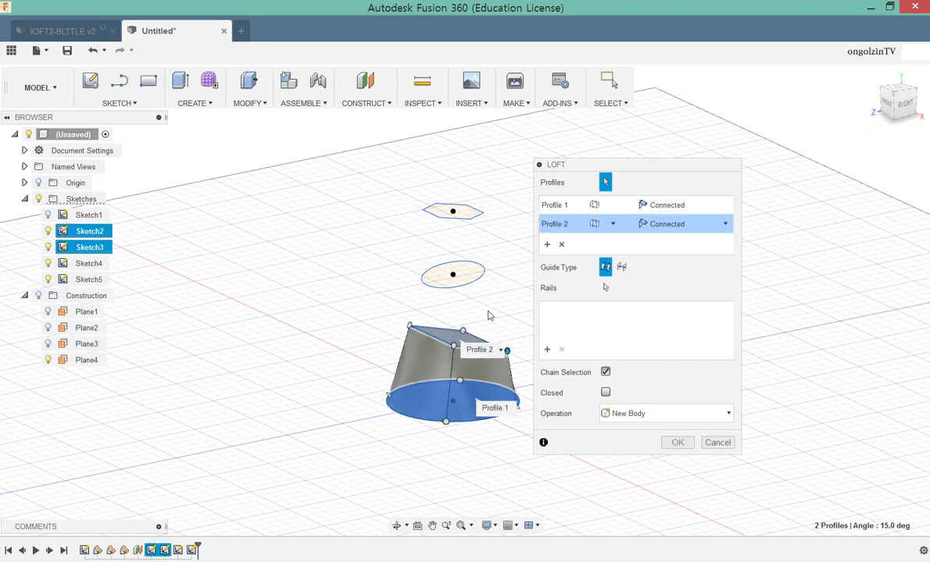
pyautogui.keyDown('shift'); pyautogui.moveTo(490, 316); pyautogui.dragTo(485, 321, button='middle'); pyautogui.keyUp('shift')
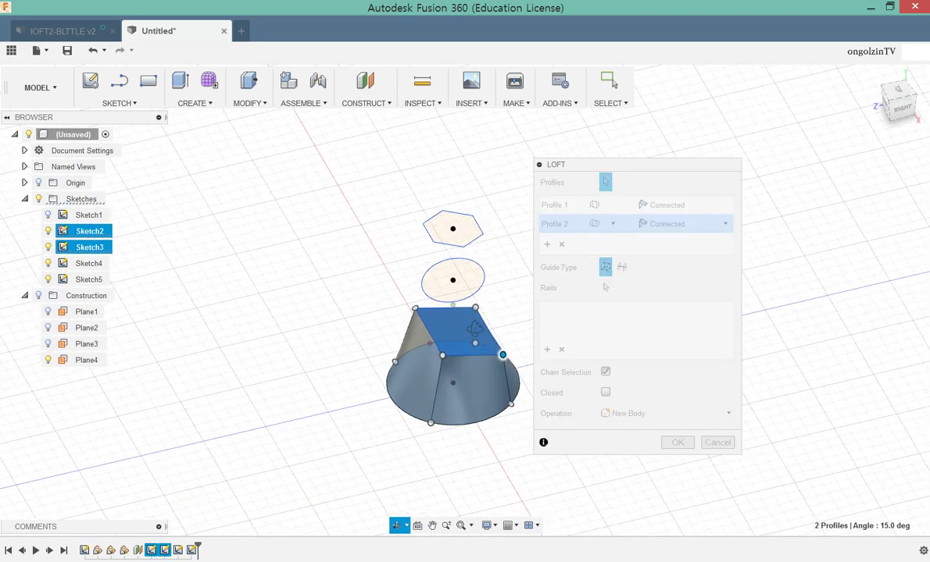
pyautogui.click(467, 275)
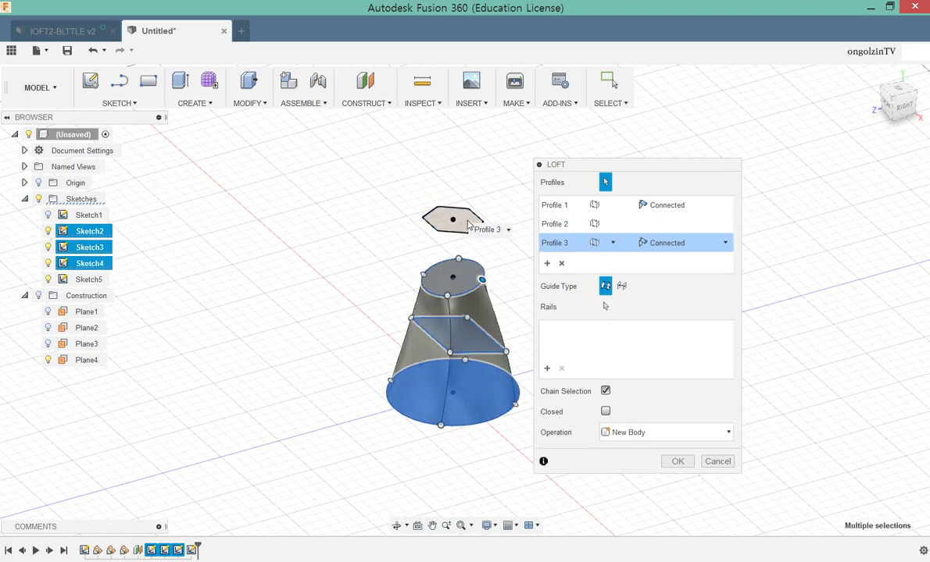
pyautogui.click(467, 222)
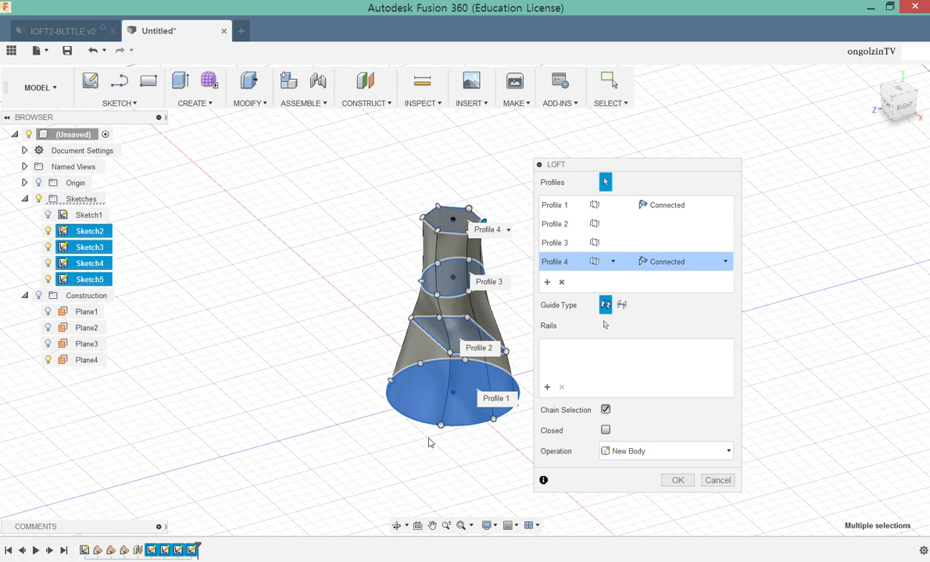
pyautogui.moveTo(414, 448)
pyautogui.mouseDown(button='middle')
pyautogui.moveTo(332, 426)
pyautogui.moveTo(291, 396)
pyautogui.moveTo(289, 446)
pyautogui.moveTo(238, 432)
pyautogui.moveTo(332, 436)
pyautogui.moveTo(364, 430)
pyautogui.moveTo(364, 420)
pyautogui.mouseUp(button='middle')
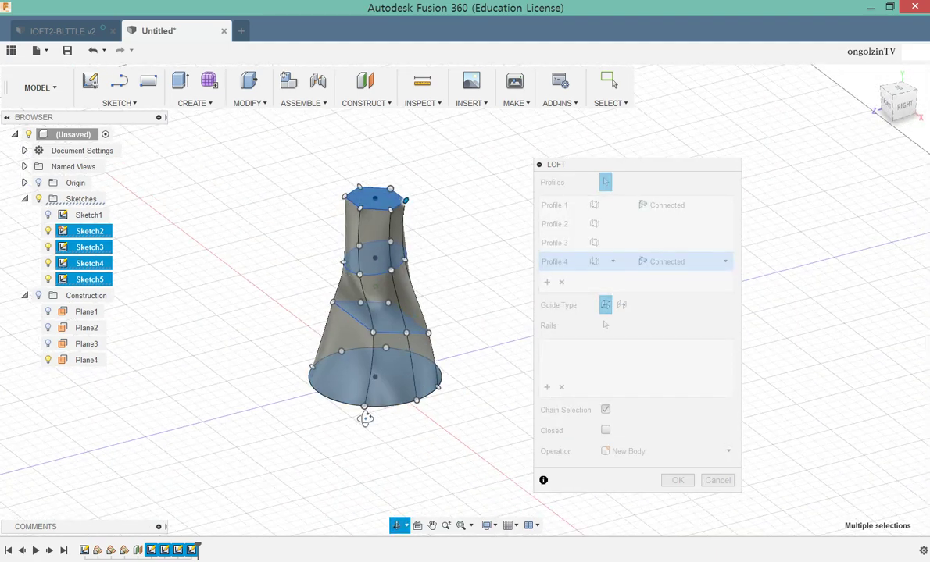
pyautogui.click(678, 482)
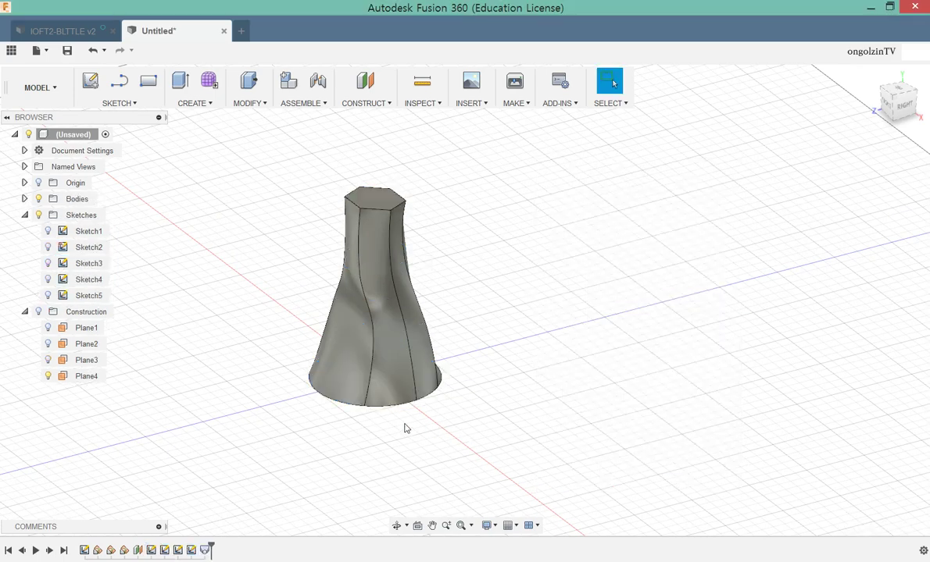
# Step: Reopen the Sketch5 hexagon sketch for editing
pyautogui.click(89, 248)
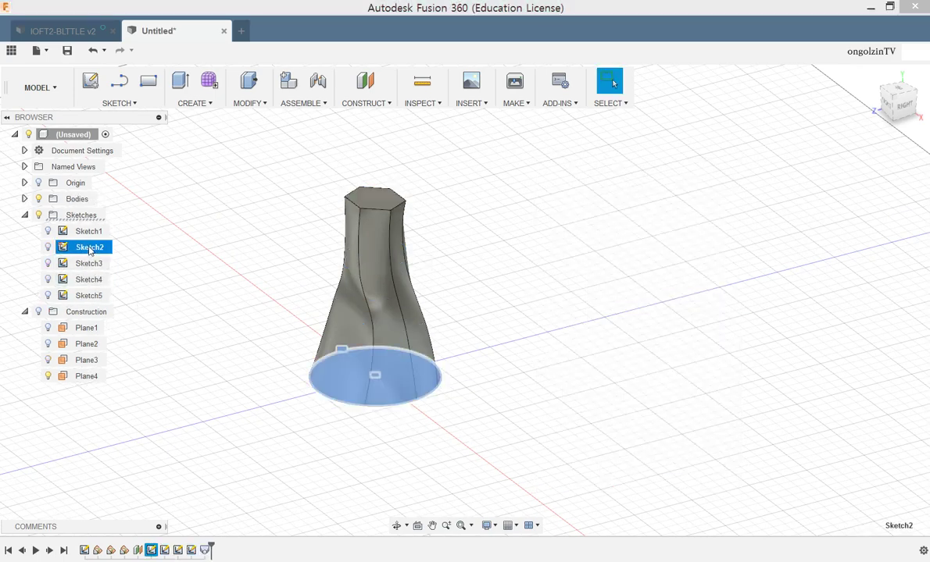
pyautogui.click(93, 296)
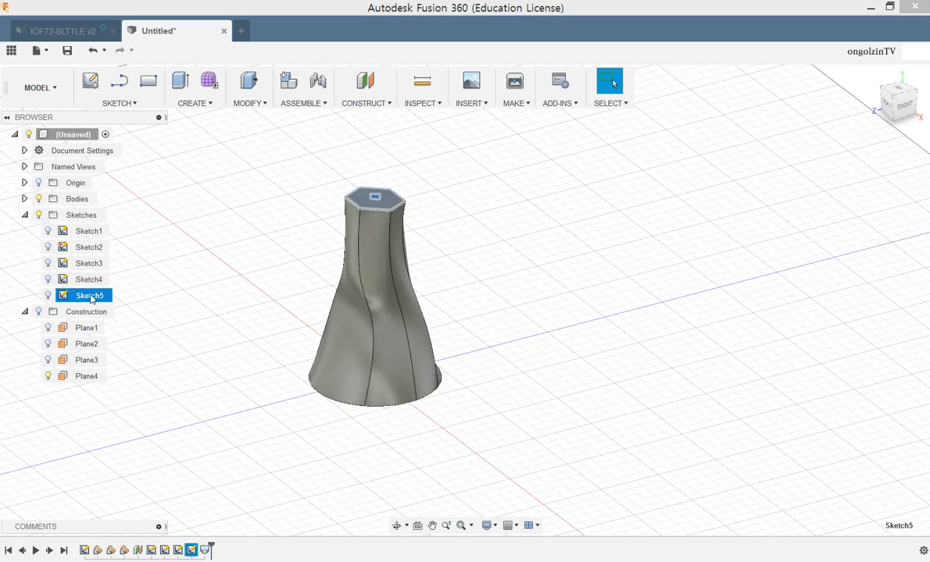
pyautogui.rightClick(91, 300)
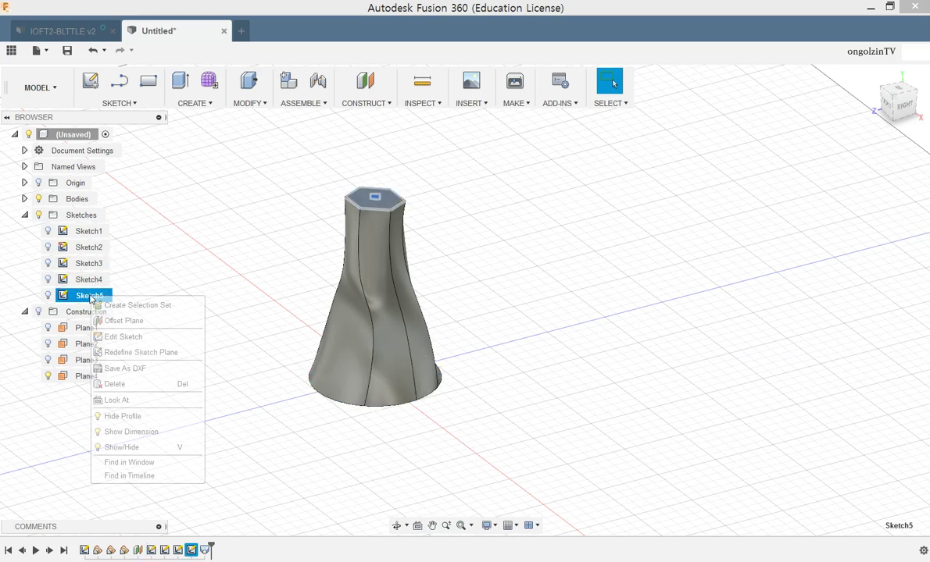
pyautogui.click(125, 338)
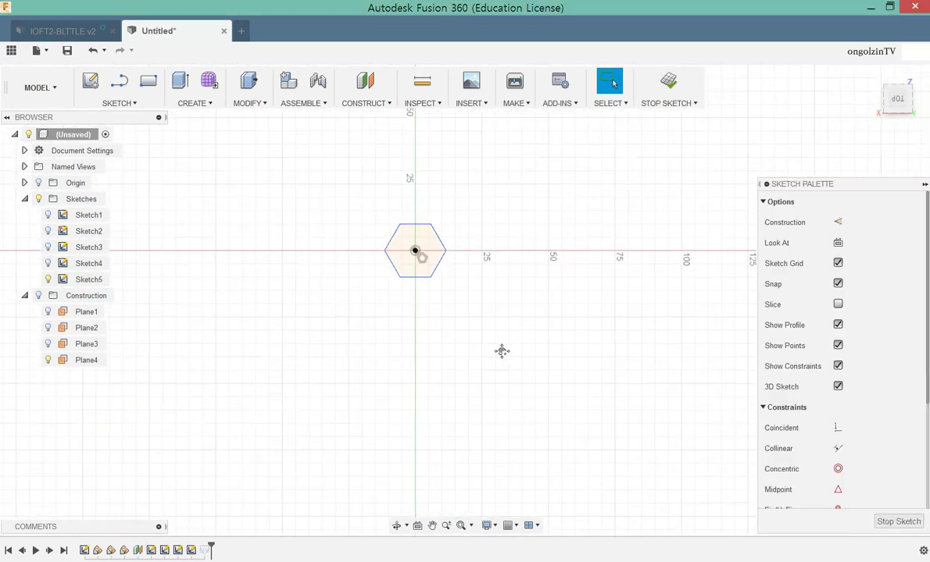
pyautogui.scroll(1, 504, 359)
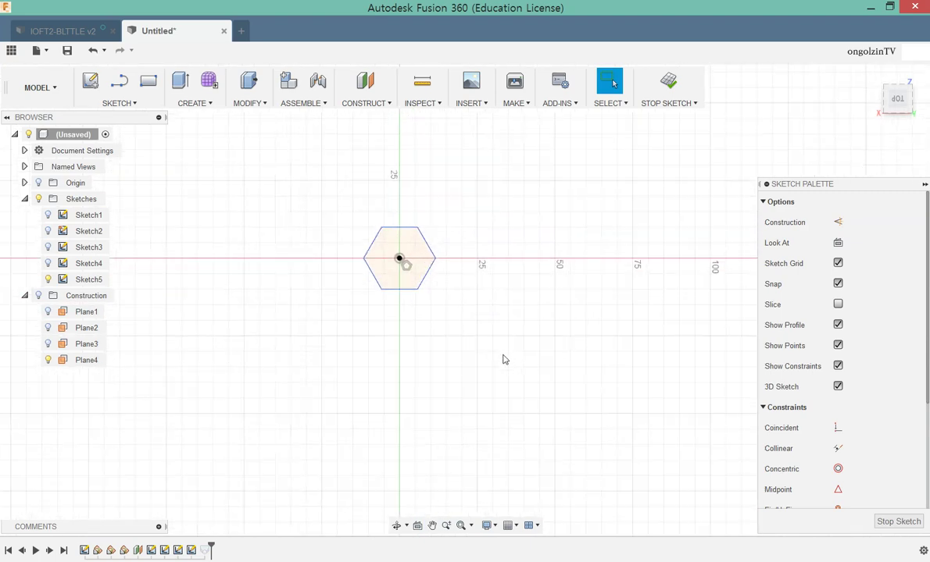
# Step: Dimension a hexagon edge to 5 mm and finish the sketch to taper the loft
pyautogui.click(420, 243)
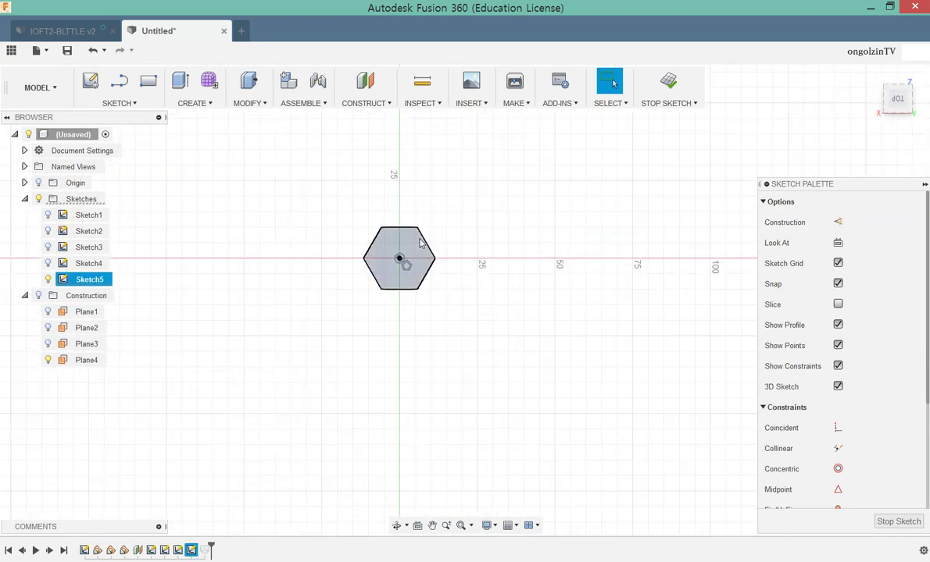
pyautogui.press('d')
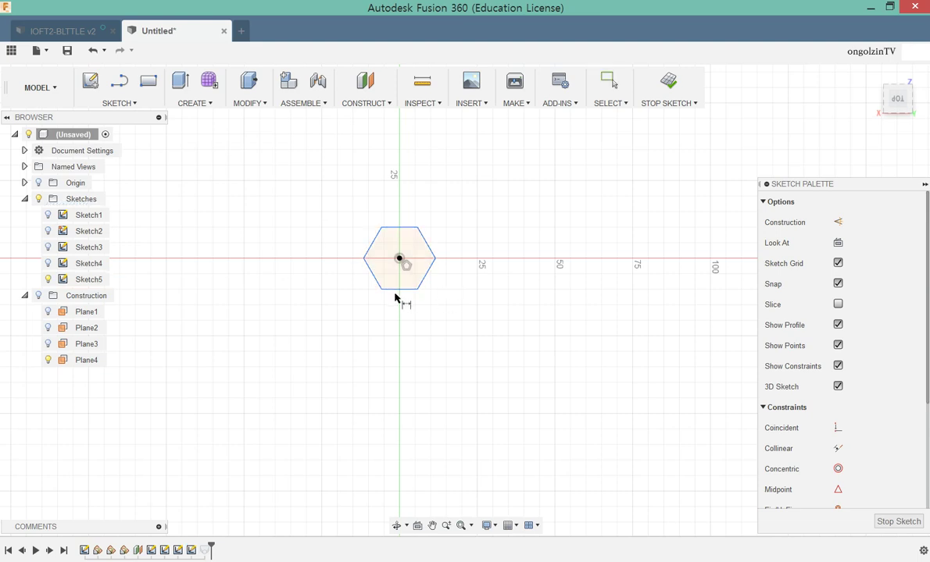
pyautogui.click(395, 291)
pyautogui.click(396, 310)
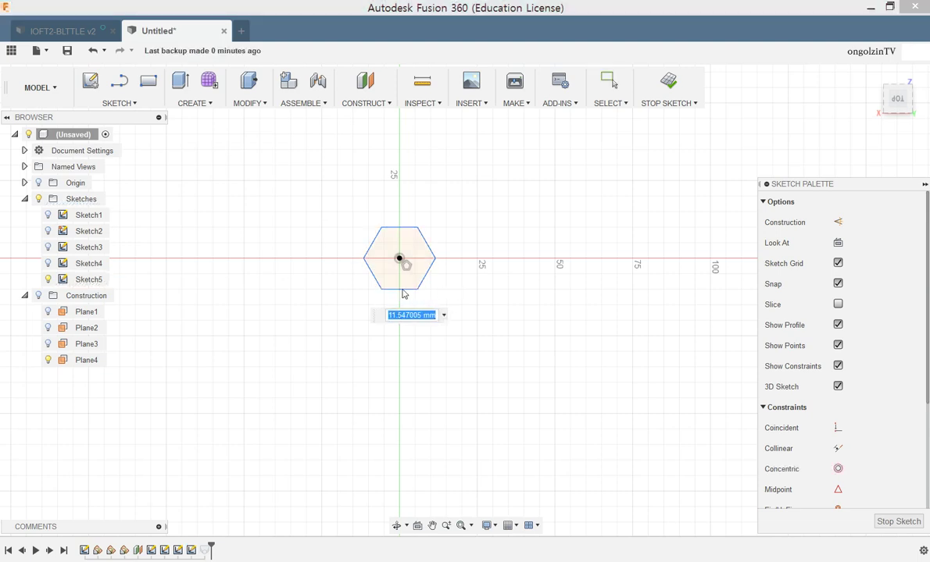
pyautogui.write('5')
pyautogui.press('Return')
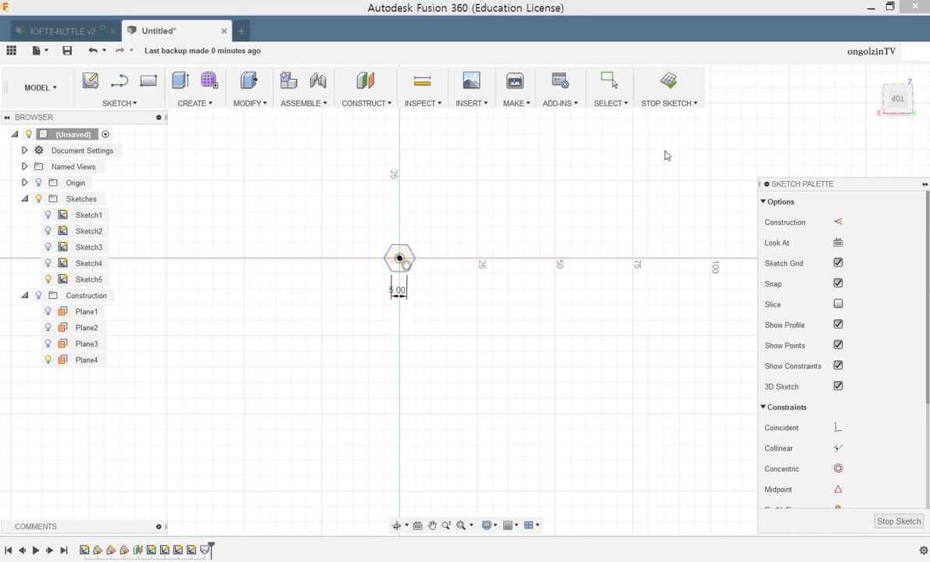
pyautogui.click(672, 100)
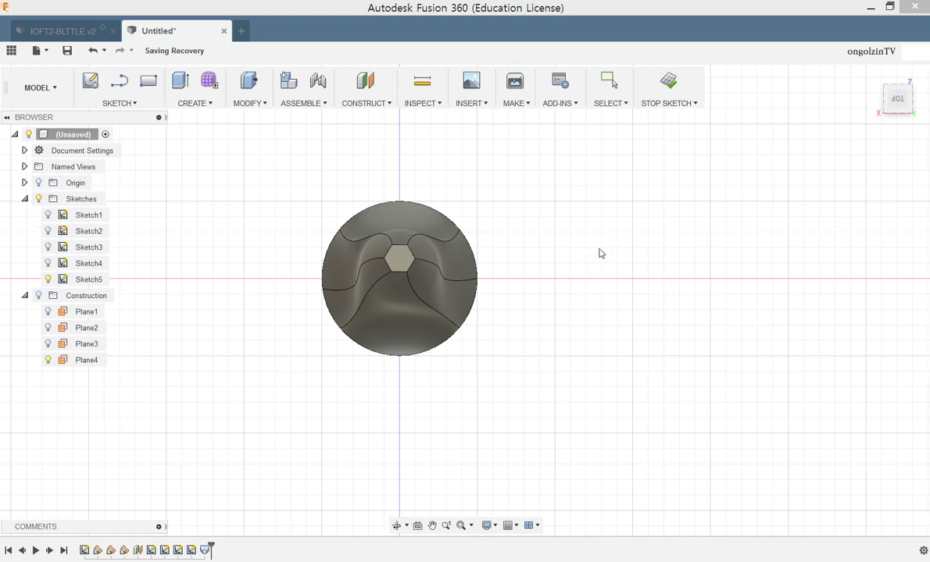
pyautogui.moveTo(600, 254)
pyautogui.keyDown('shift'); pyautogui.mouseDown(button='middle')
pyautogui.moveTo(576, 266)
pyautogui.moveTo(589, 251)
pyautogui.moveTo(590, 289)
pyautogui.moveTo(589, 276)
pyautogui.mouseUp(button='middle'); pyautogui.keyUp('shift')
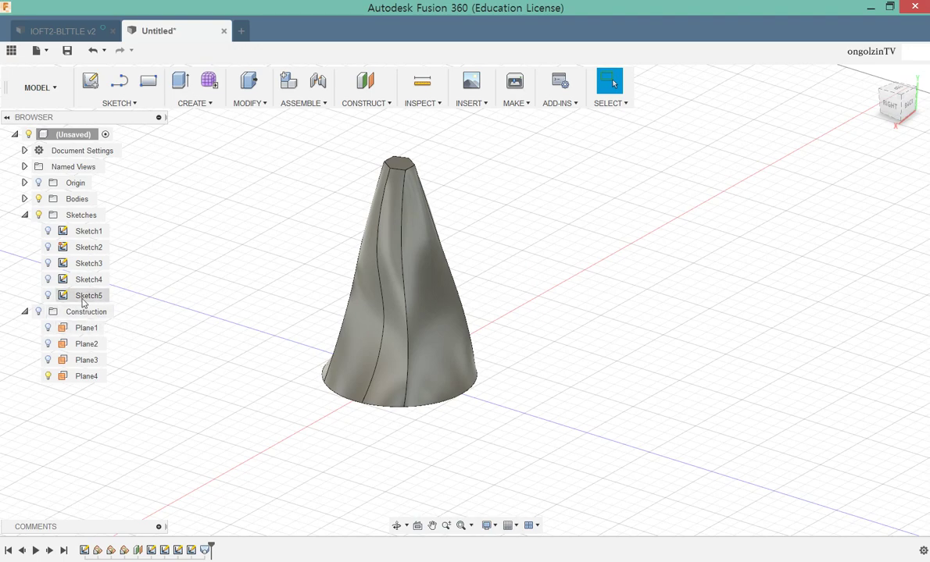
# Step: Reopen Sketch3, the diamond sketch, for editing from the browser
pyautogui.click(90, 345)
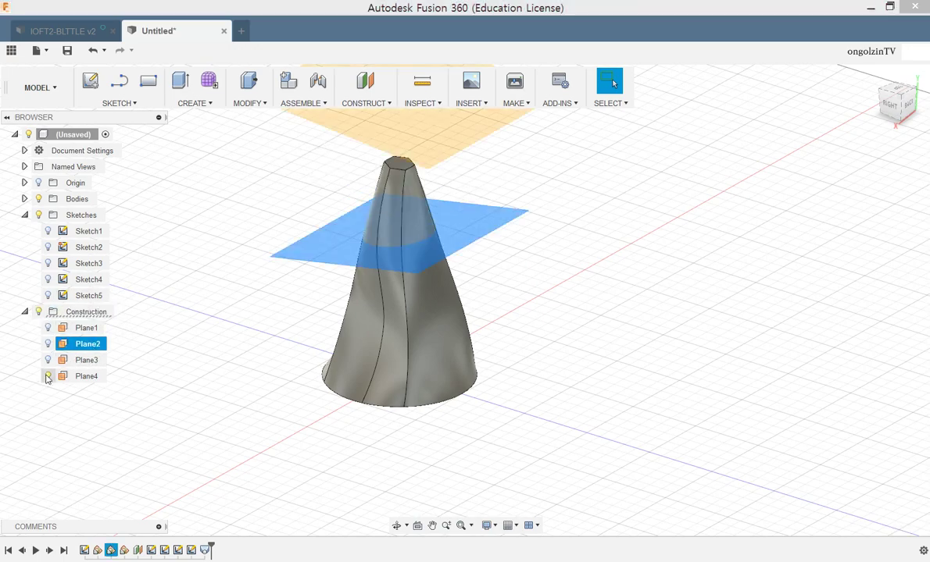
pyautogui.click(88, 279)
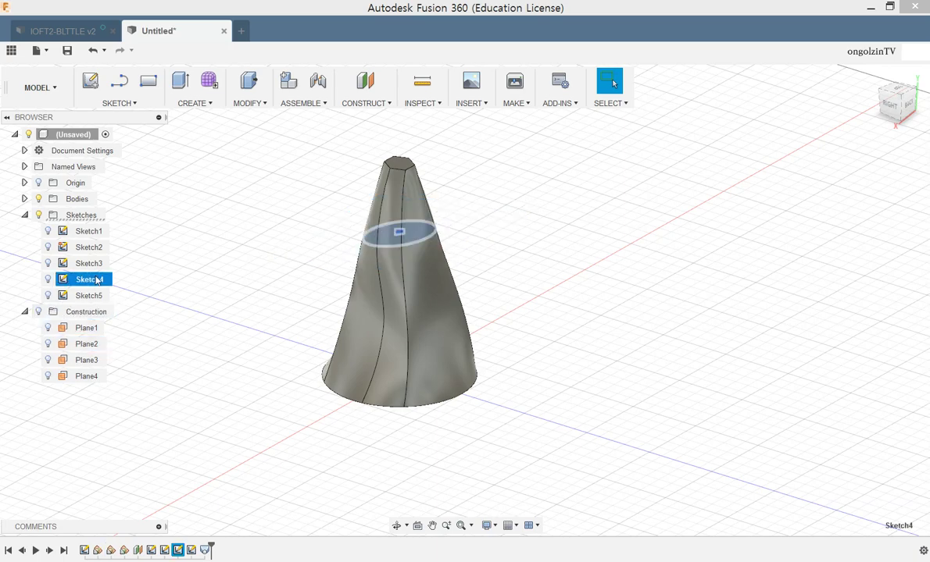
pyautogui.click(91, 264)
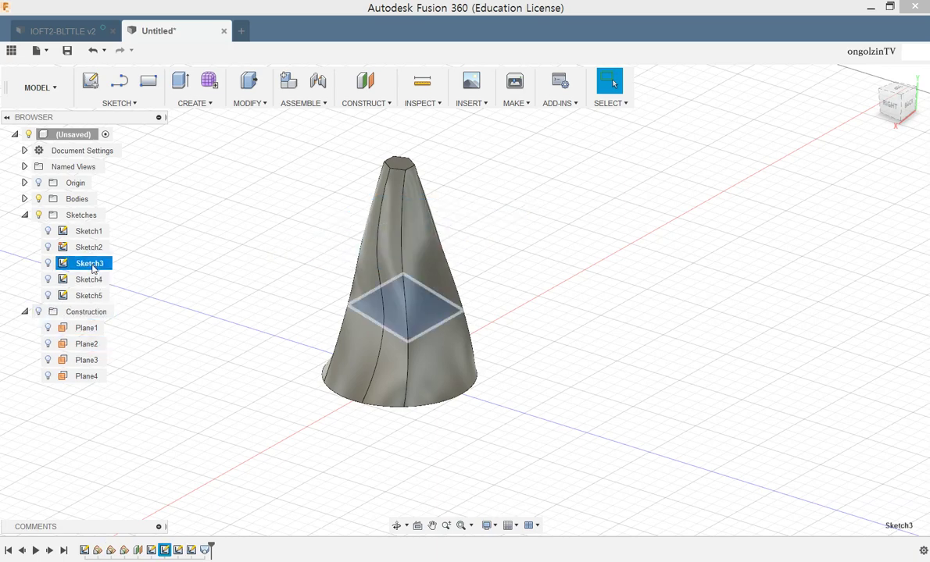
pyautogui.rightClick(92, 268)
pyautogui.click(120, 311)
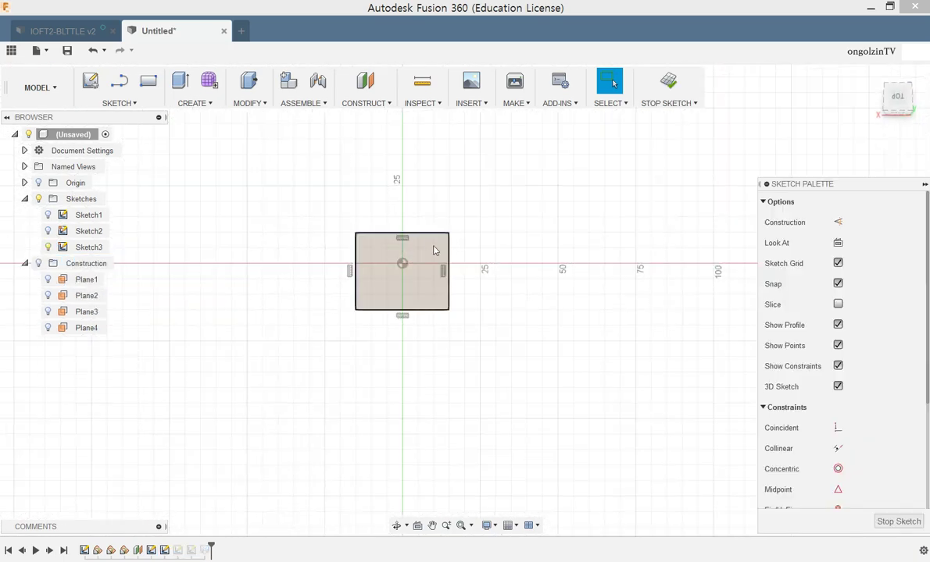
# Step: Dimension Sketch3's rectangle to 10 mm high and 20 mm wide
pyautogui.moveTo(434, 250); pyautogui.dragTo(365, 271)
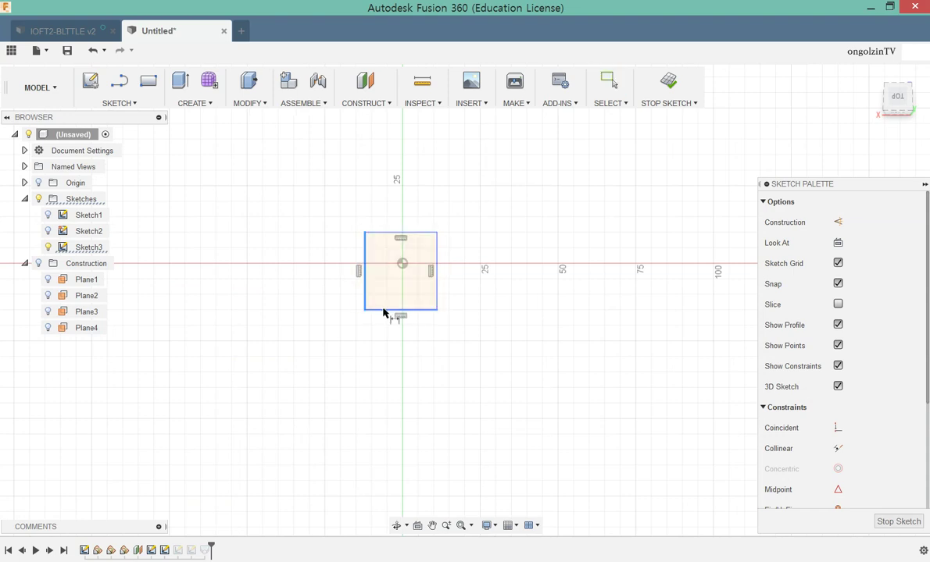
pyautogui.click(383, 312)
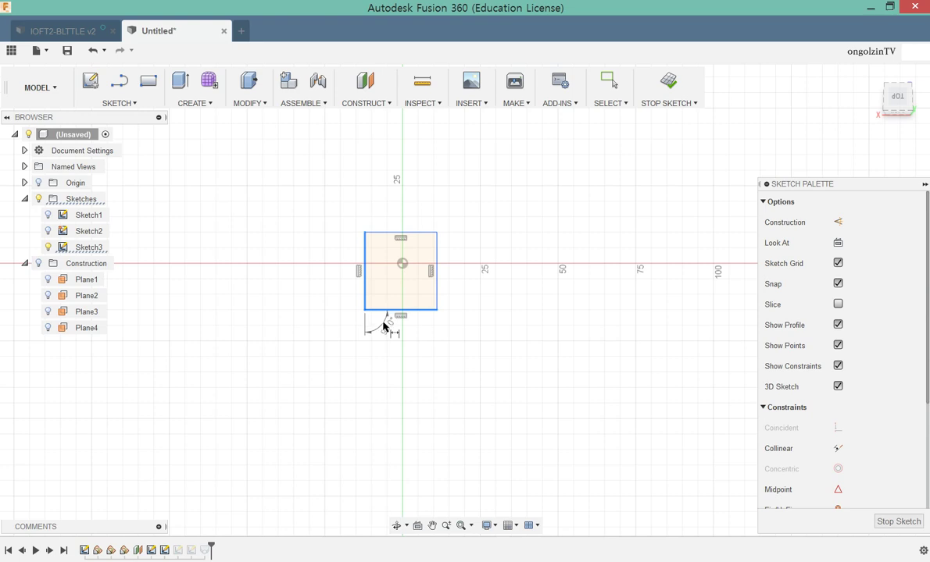
pyautogui.click(438, 304)
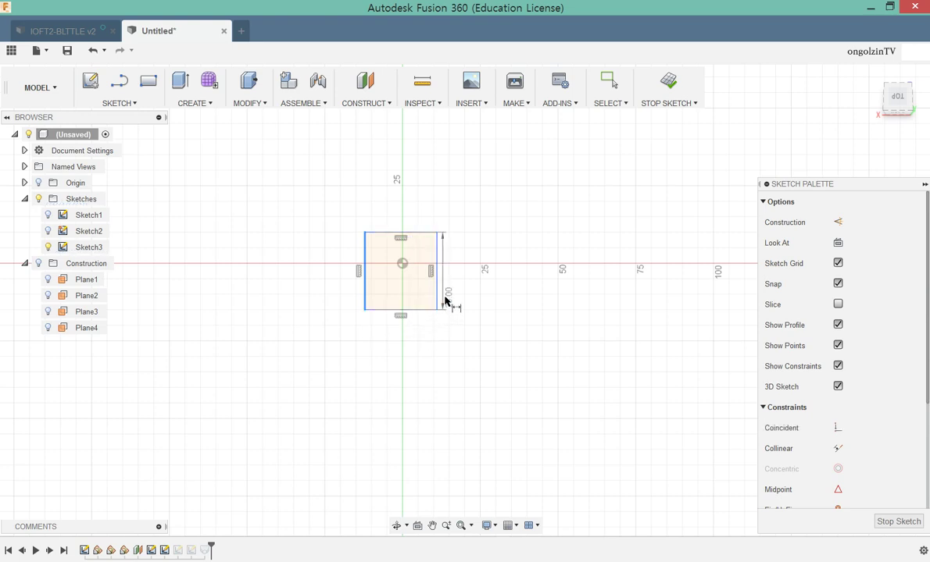
pyautogui.click(462, 304)
pyautogui.write('10')
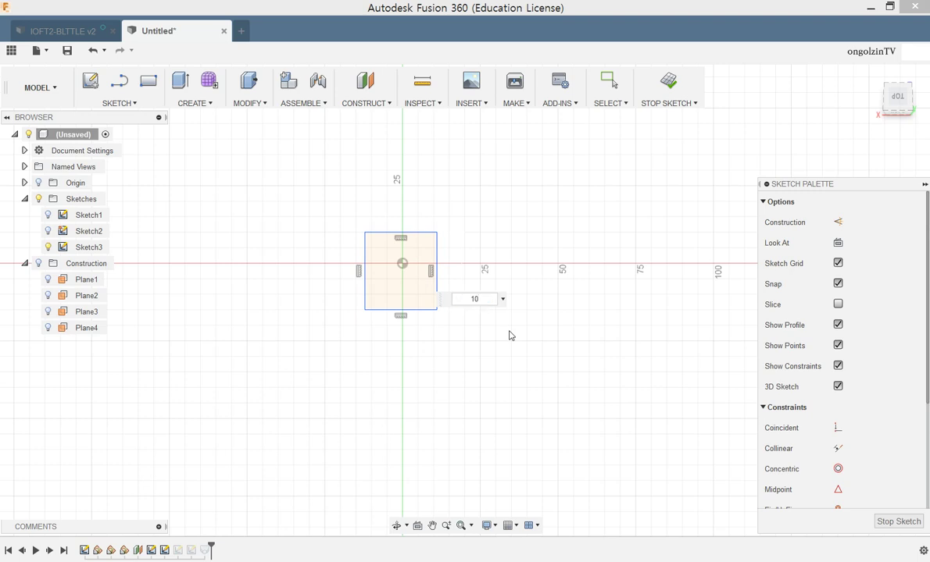
pyautogui.press('Return')
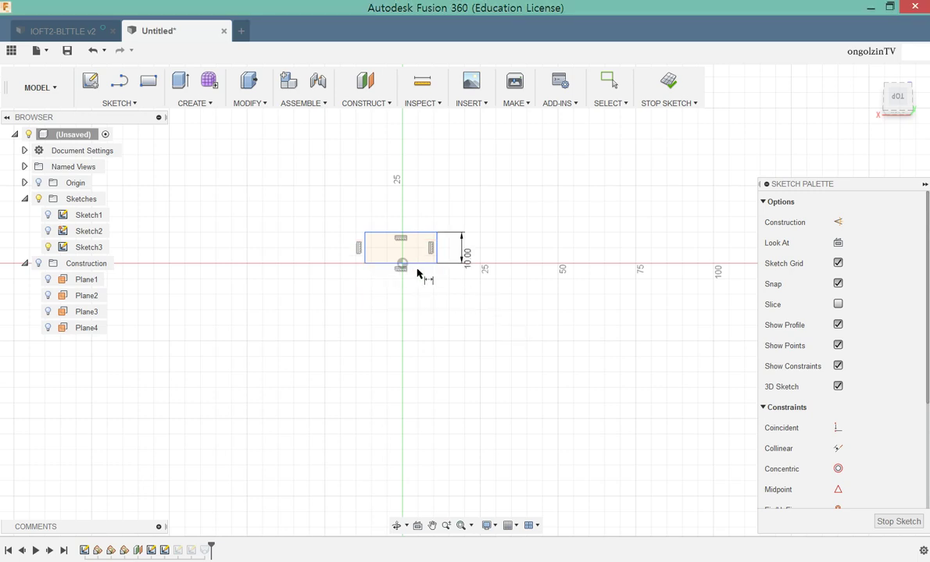
pyautogui.click(412, 233)
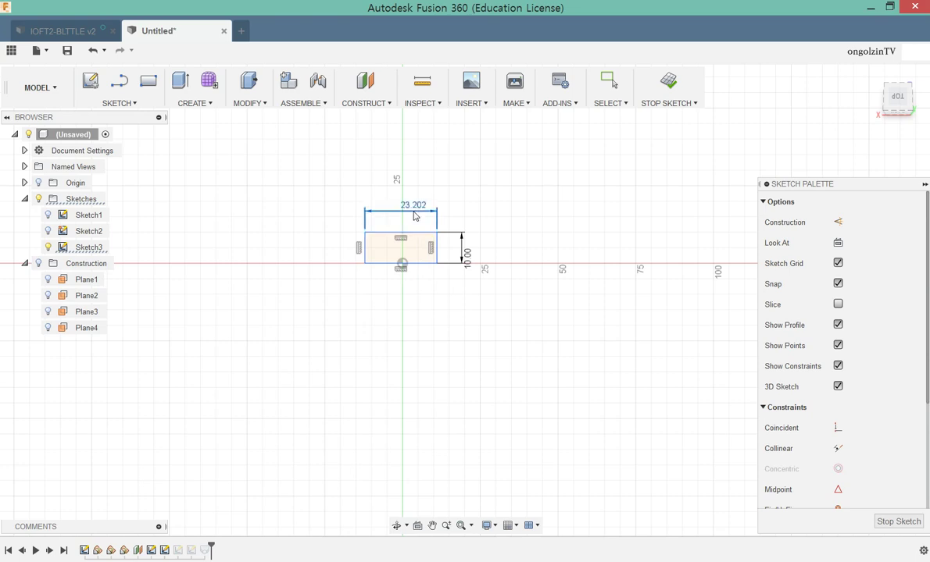
pyautogui.click(414, 215)
pyautogui.write('20')
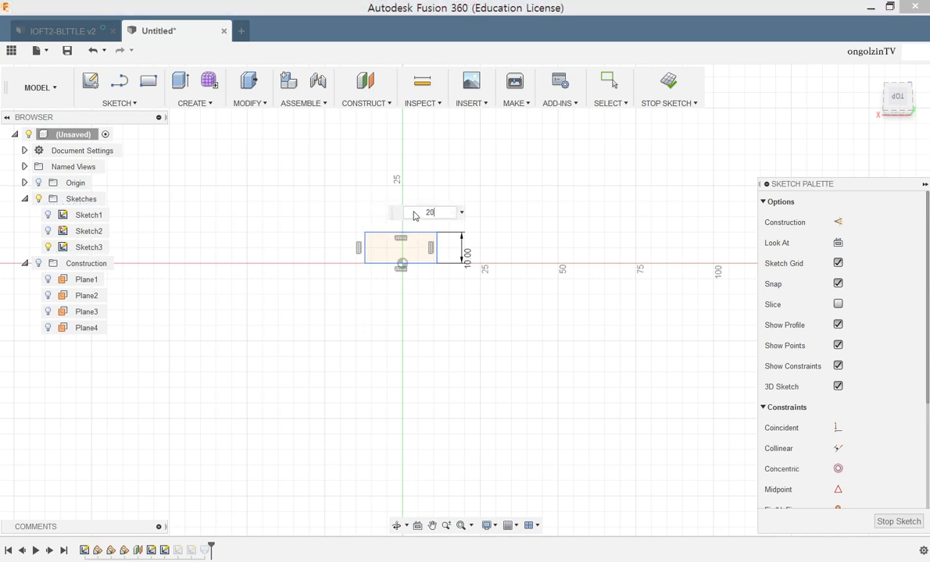
pyautogui.press('Return')
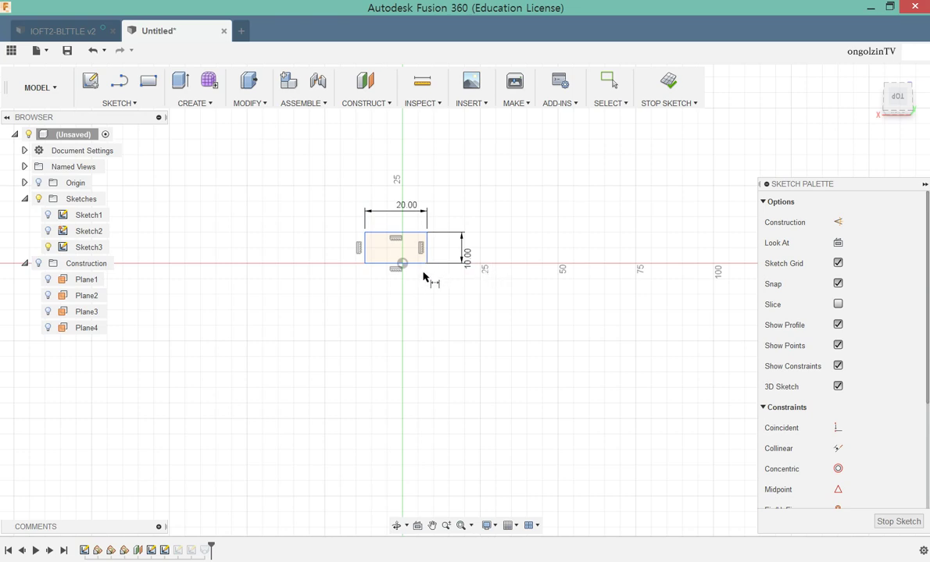
# Step: Move the 20 × 10 rectangle and its dimensions onto the origin, then finish the sketch
pyautogui.moveTo(422, 286); pyautogui.dragTo(435, 301, button='middle')
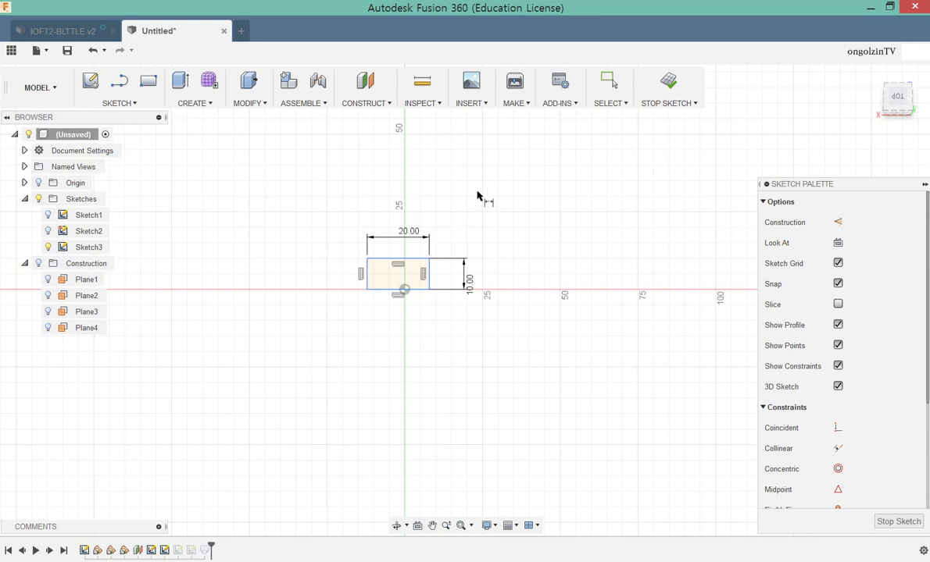
pyautogui.click(610, 81)
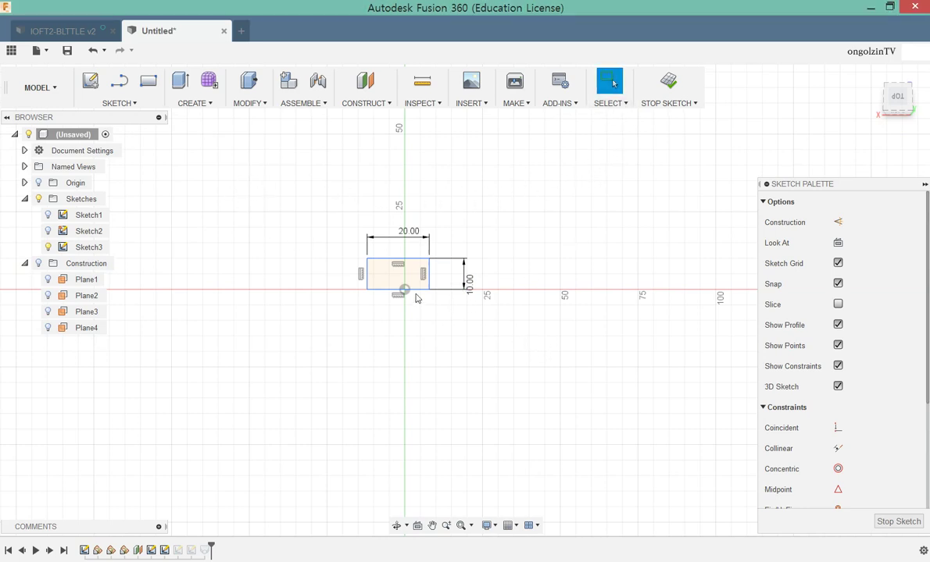
pyautogui.moveTo(416, 298)
pyautogui.mouseDown(button='middle')
pyautogui.moveTo(467, 336)
pyautogui.moveTo(600, 249)
pyautogui.mouseUp(button='middle')
pyautogui.scroll(4, 472, 334)
pyautogui.click(420, 216)
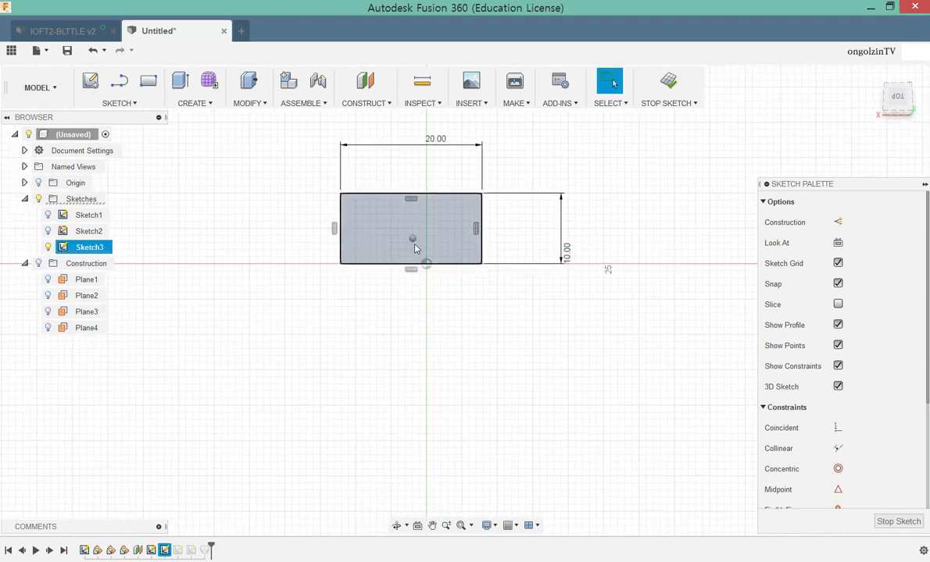
pyautogui.rightClick(415, 248)
pyautogui.click(569, 347)
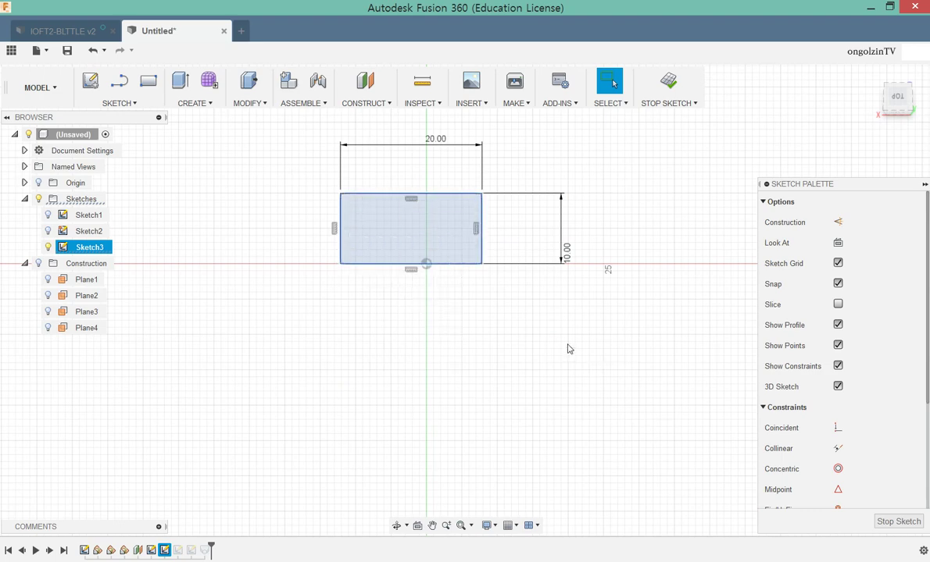
pyautogui.rightClick(429, 207)
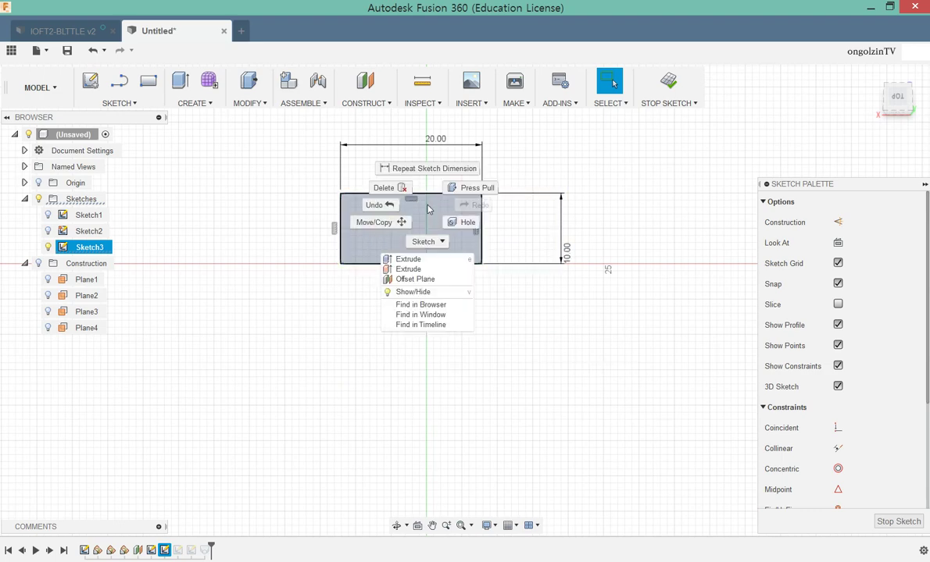
pyautogui.click(506, 317)
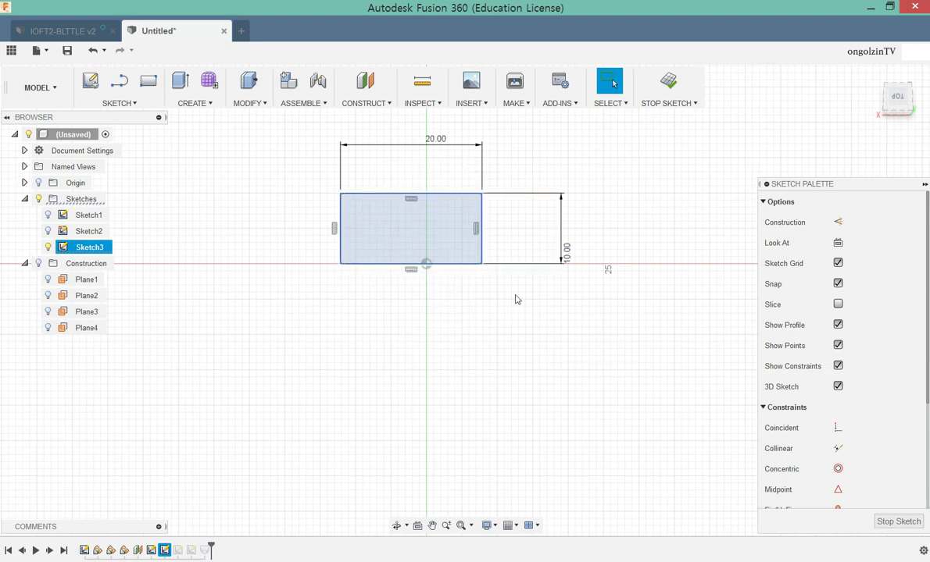
pyautogui.moveTo(426, 228); pyautogui.dragTo(467, 297)
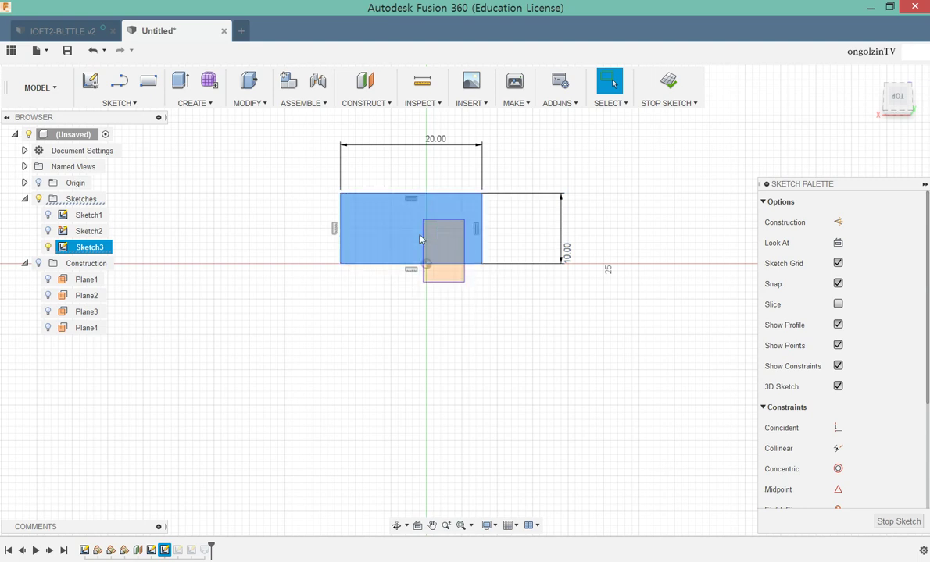
pyautogui.moveTo(272, 125); pyautogui.dragTo(597, 305)
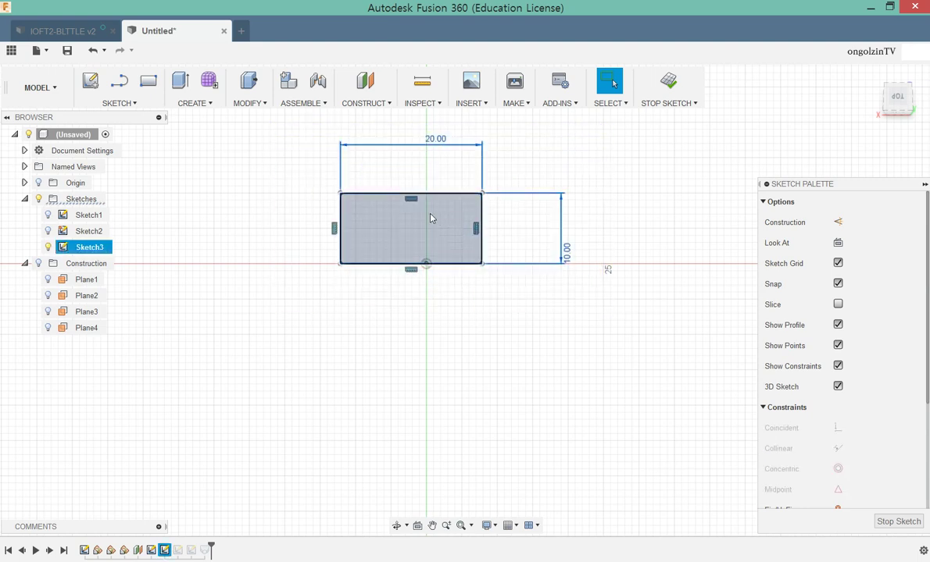
pyautogui.moveTo(349, 262); pyautogui.dragTo(362, 292)
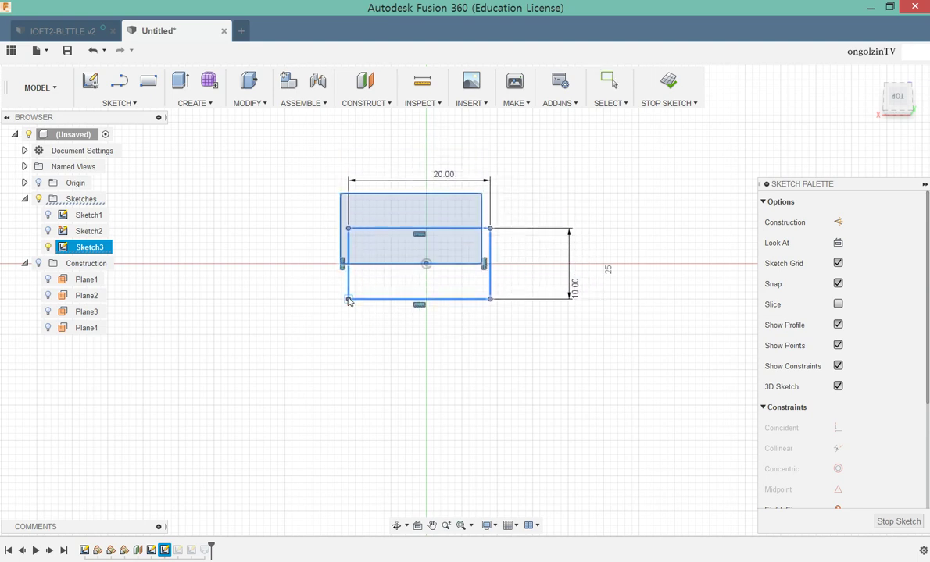
pyautogui.click(668, 110)
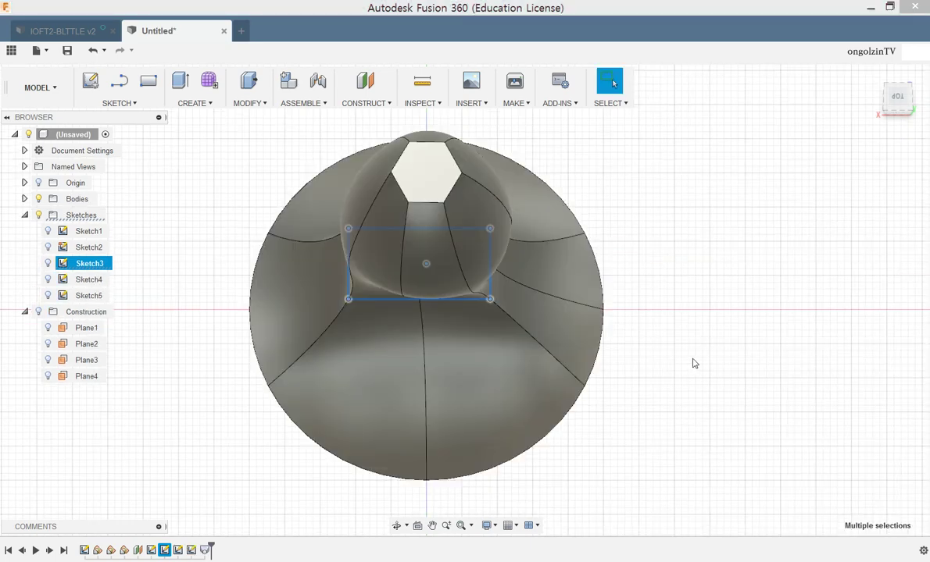
pyautogui.click(673, 374)
pyautogui.keyDown('shift'); pyautogui.moveTo(670, 392); pyautogui.dragTo(625, 345, button='middle'); pyautogui.keyUp('shift')
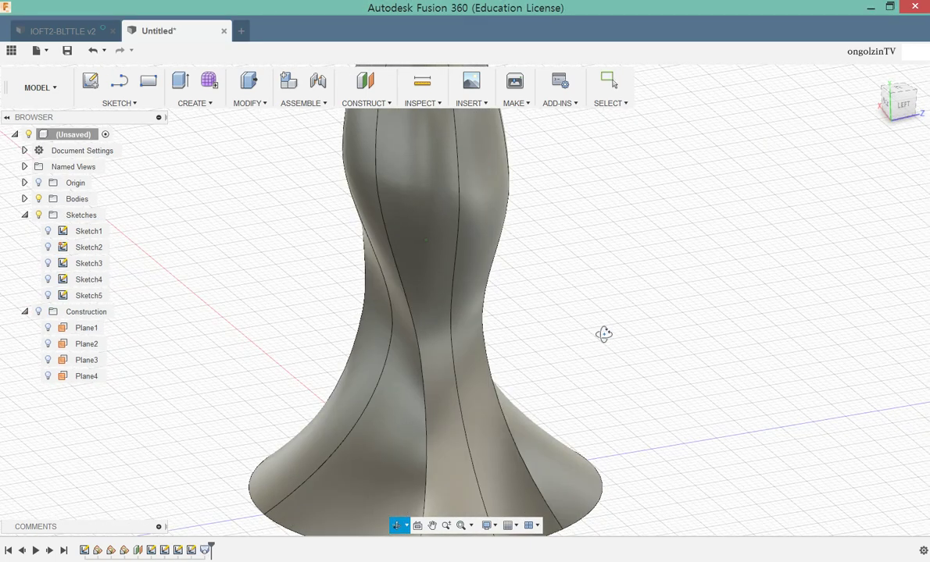
pyautogui.scroll(-5, 630, 347)
pyautogui.scroll(-3, 633, 347)
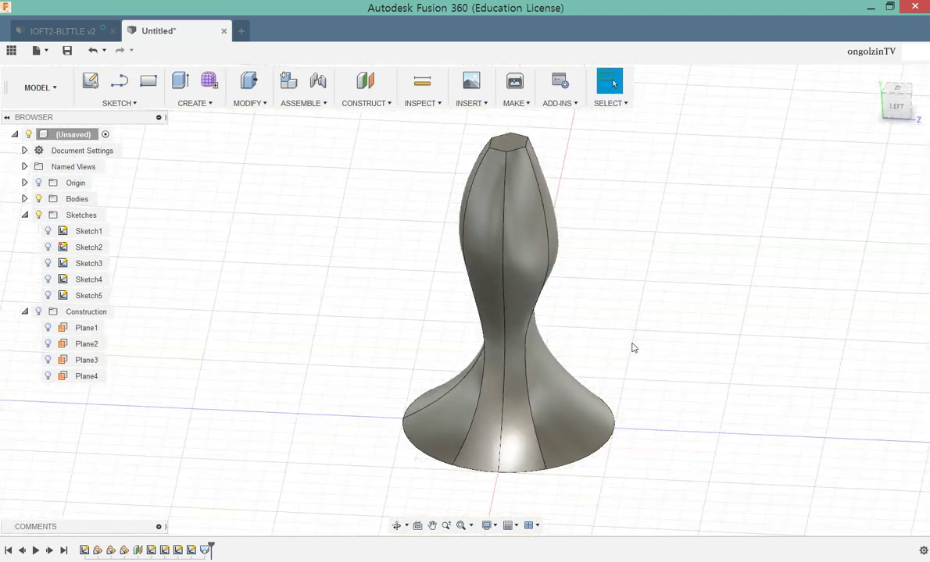
pyautogui.moveTo(631, 346)
pyautogui.keyDown('shift'); pyautogui.mouseDown(button='middle')
pyautogui.moveTo(662, 366)
pyautogui.moveTo(718, 348)
pyautogui.moveTo(708, 285)
pyautogui.moveTo(665, 372)
pyautogui.moveTo(658, 249)
pyautogui.moveTo(630, 379)
pyautogui.moveTo(651, 275)
pyautogui.mouseUp(button='middle'); pyautogui.keyUp('shift')
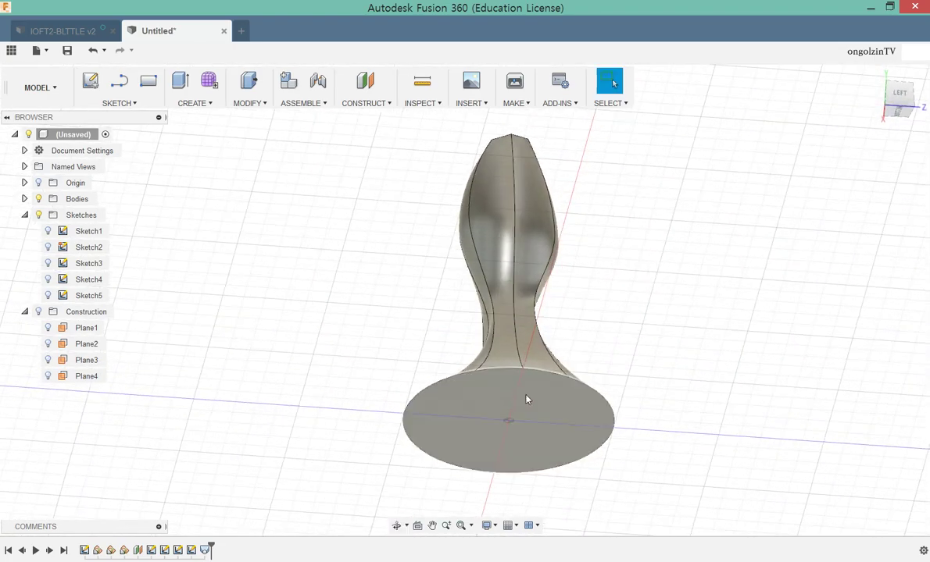
# Step: Extrude the bottle's round bottom face down 5 mm with a -5° taper, joined to the body
pyautogui.click(551, 400)
pyautogui.rightClick(551, 400)
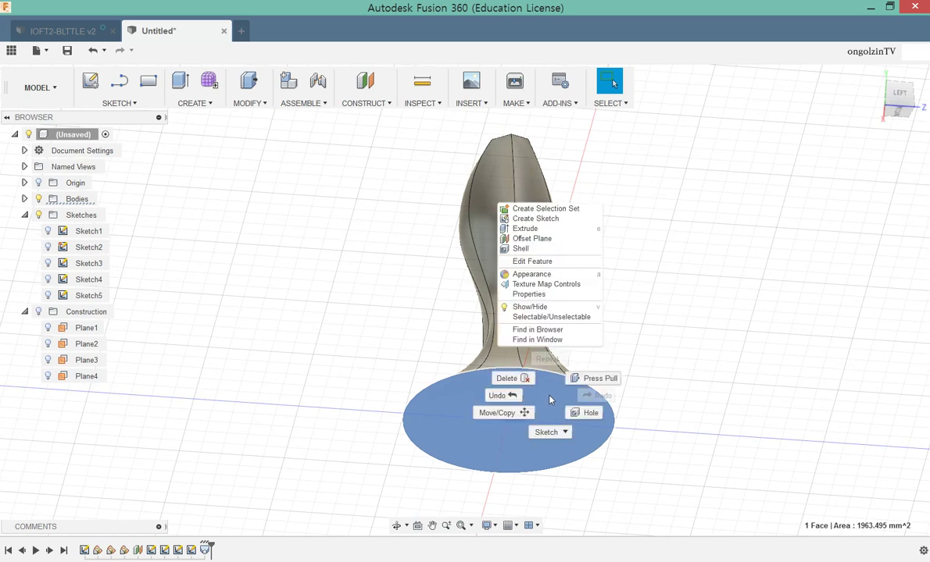
pyautogui.click(528, 228)
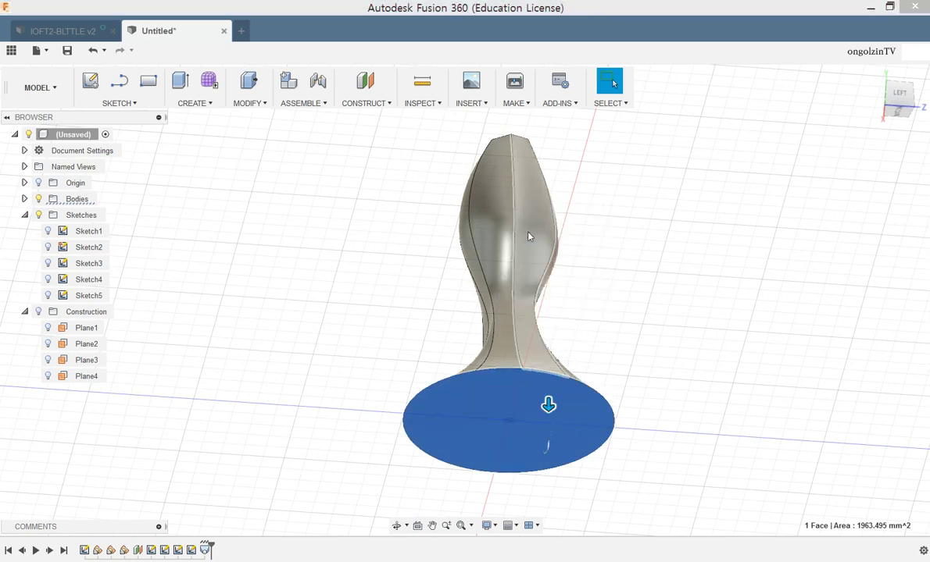
pyautogui.moveTo(548, 404); pyautogui.dragTo(548, 424)
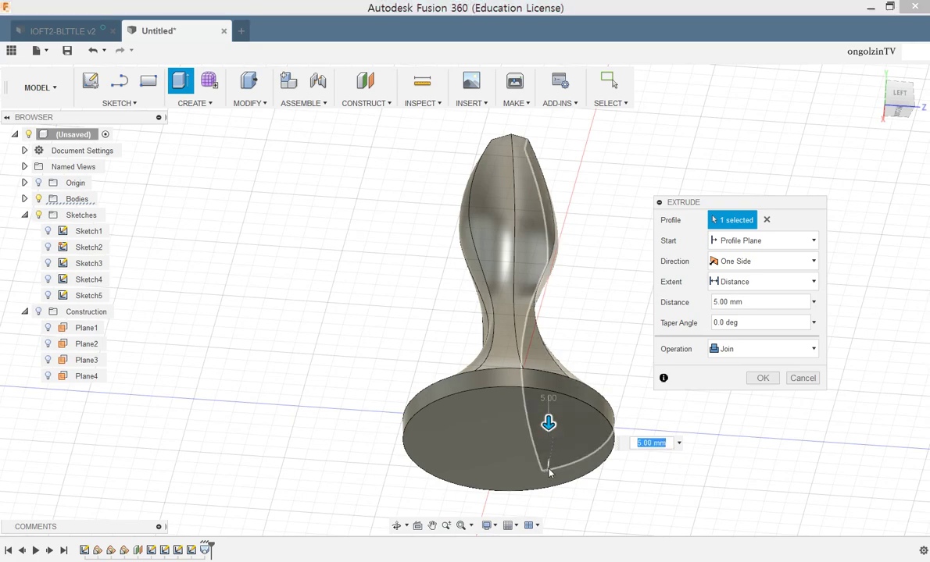
pyautogui.moveTo(582, 489)
pyautogui.mouseDown(button='middle')
pyautogui.moveTo(508, 470)
pyautogui.moveTo(541, 469)
pyautogui.mouseUp(button='middle')
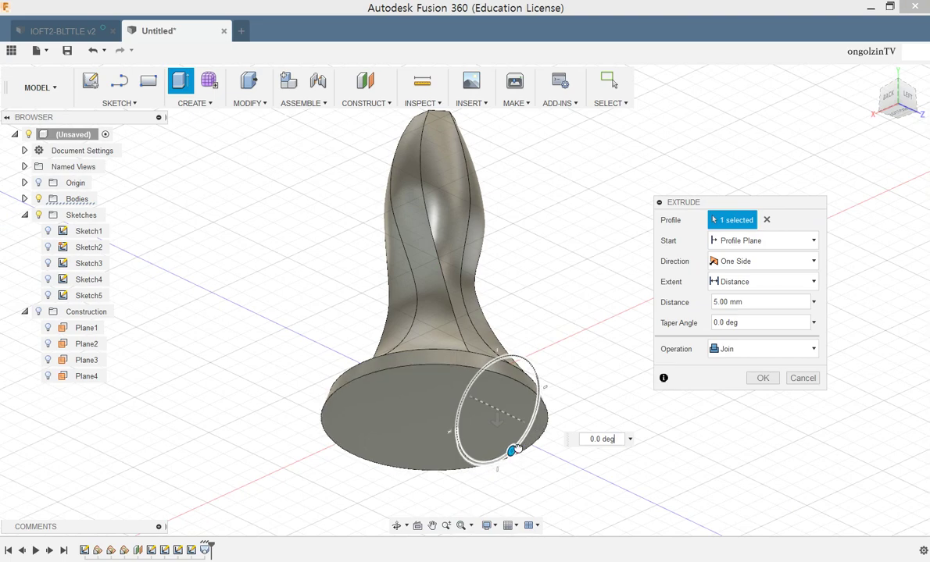
pyautogui.moveTo(510, 456); pyautogui.dragTo(504, 471)
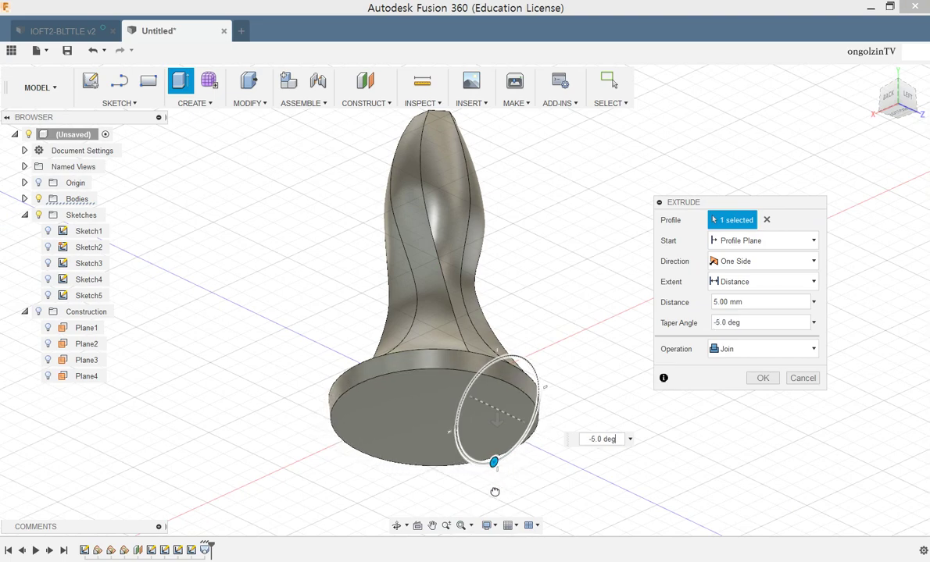
pyautogui.click(763, 378)
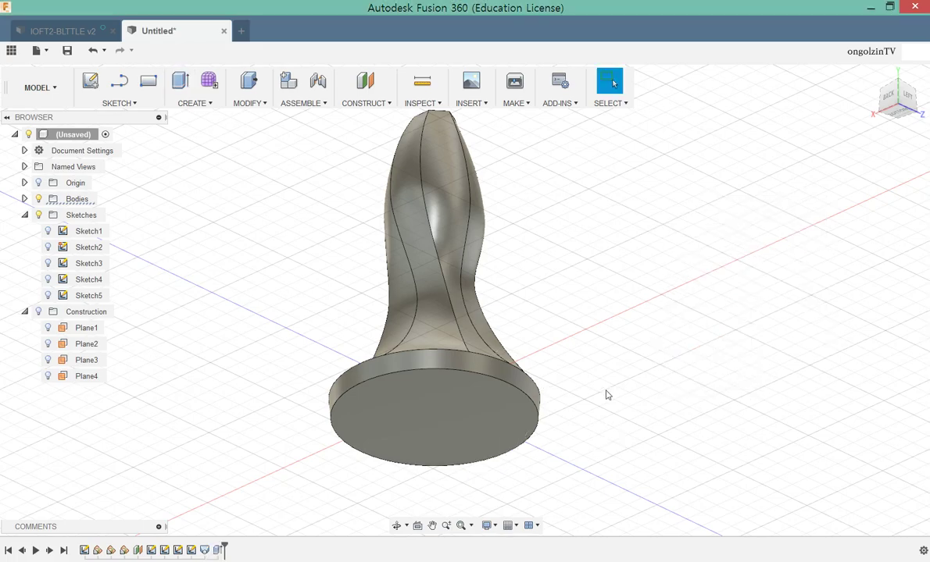
pyautogui.moveTo(606, 394)
pyautogui.keyDown('shift'); pyautogui.mouseDown(button='middle')
pyautogui.moveTo(606, 429)
pyautogui.moveTo(695, 430)
pyautogui.moveTo(721, 467)
pyautogui.moveTo(716, 422)
pyautogui.moveTo(691, 452)
pyautogui.mouseUp(button='middle'); pyautogui.keyUp('shift')
pyautogui.moveTo(633, 380)
pyautogui.keyDown('shift'); pyautogui.mouseDown(button='middle')
pyautogui.moveTo(565, 399)
pyautogui.moveTo(617, 386)
pyautogui.mouseUp(button='middle'); pyautogui.keyUp('shift')
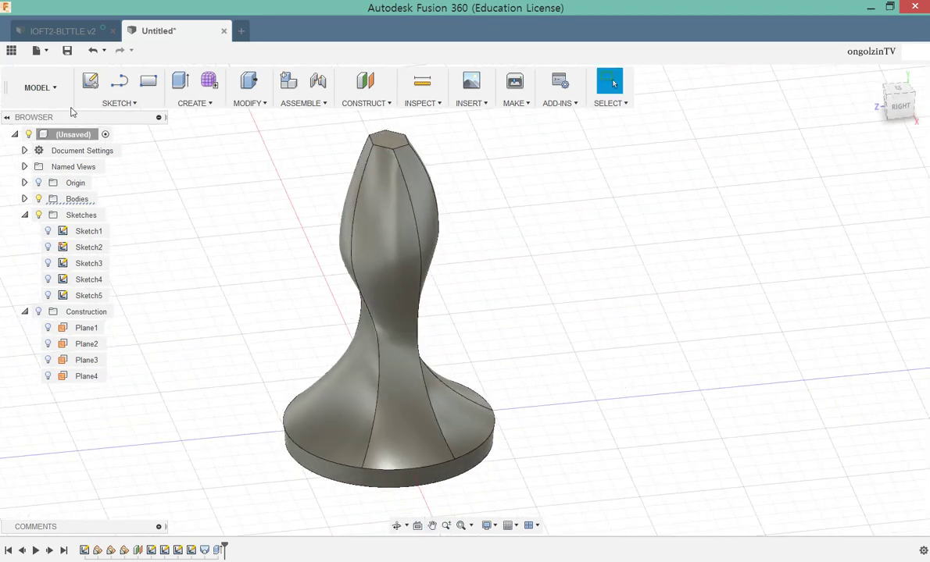
# Step: Switch to the RENDER workspace and orbit to view the bottle from above
pyautogui.click(58, 94)
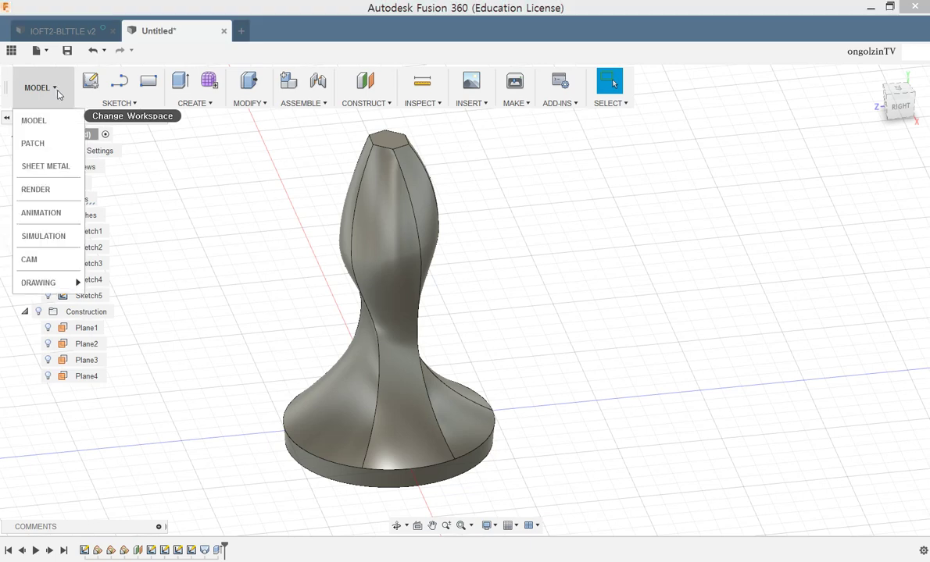
pyautogui.click(37, 189)
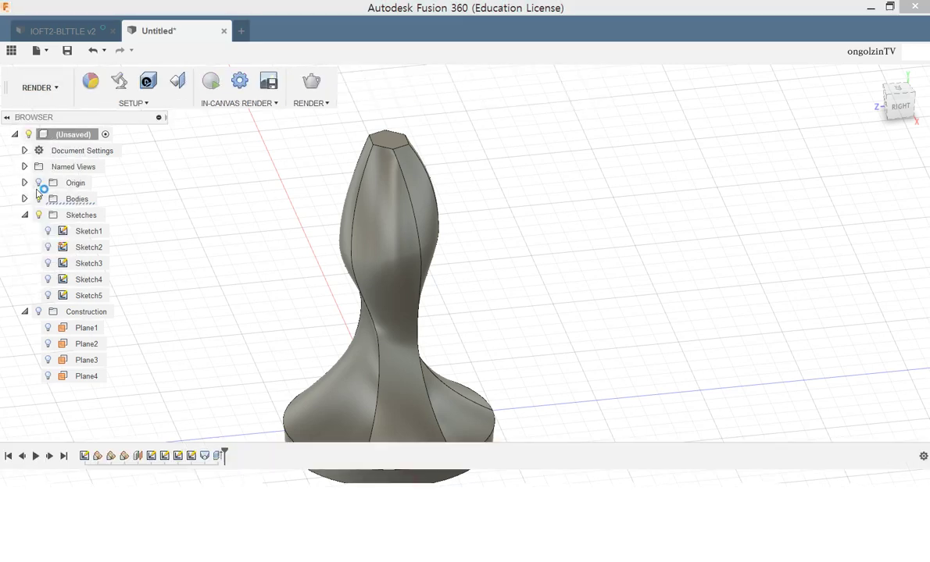
pyautogui.keyDown('shift'); pyautogui.moveTo(569, 276); pyautogui.dragTo(613, 312, button='middle'); pyautogui.keyUp('shift')
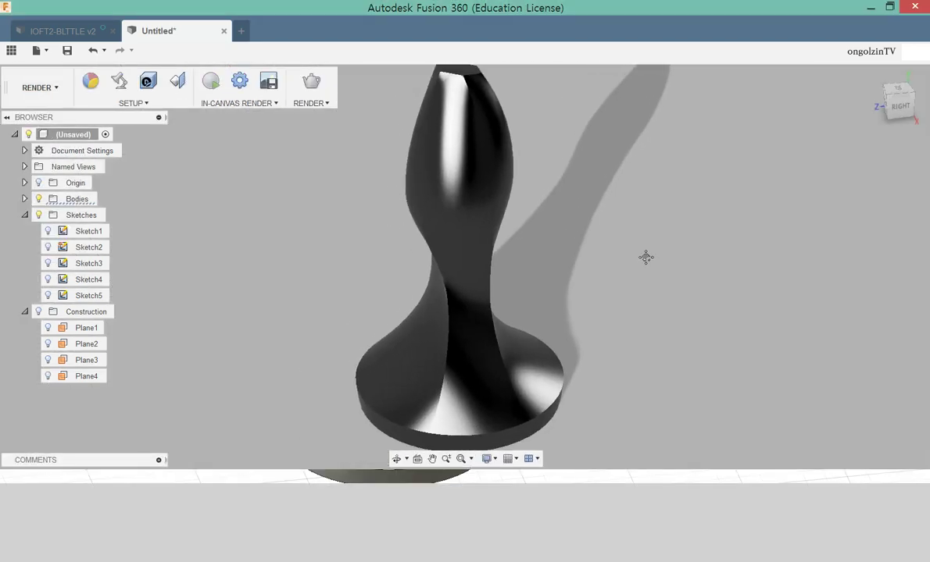
pyautogui.moveTo(613, 313)
pyautogui.mouseDown()
pyautogui.moveTo(614, 305)
pyautogui.moveTo(612, 326)
pyautogui.moveTo(617, 316)
pyautogui.mouseUp()
pyautogui.press('Escape')
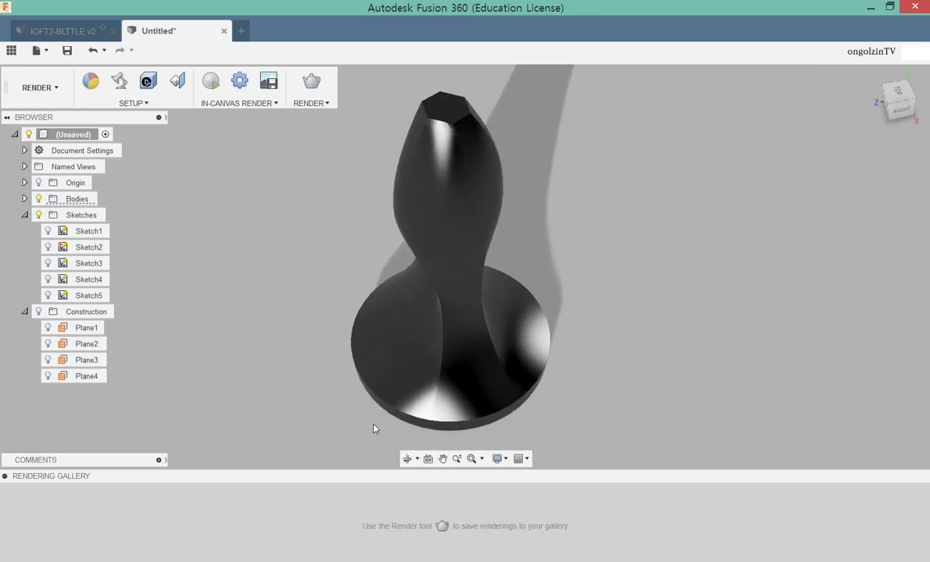
# Step: Open the Appearance panel and duplicate the Steel - Satin appearance
pyautogui.click(96, 80)
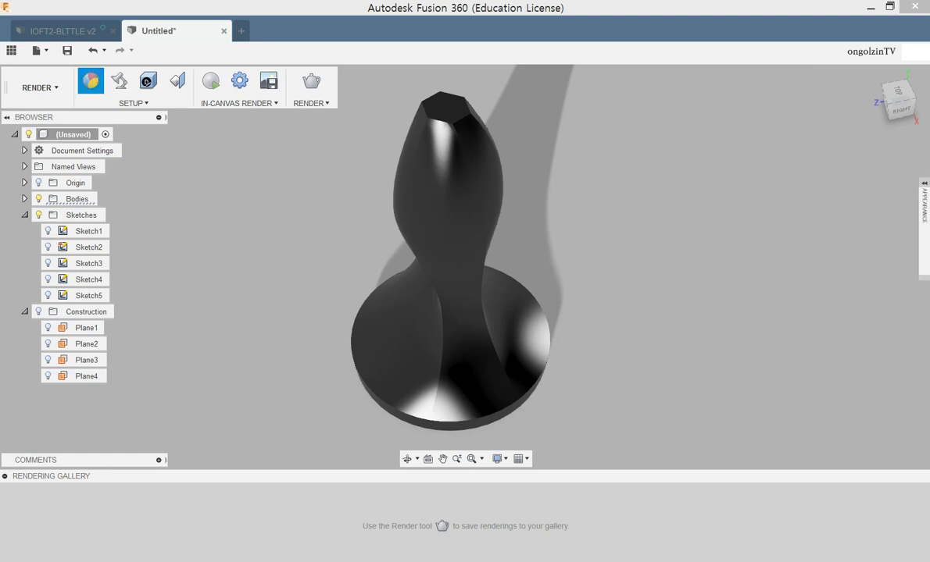
pyautogui.click(921, 202)
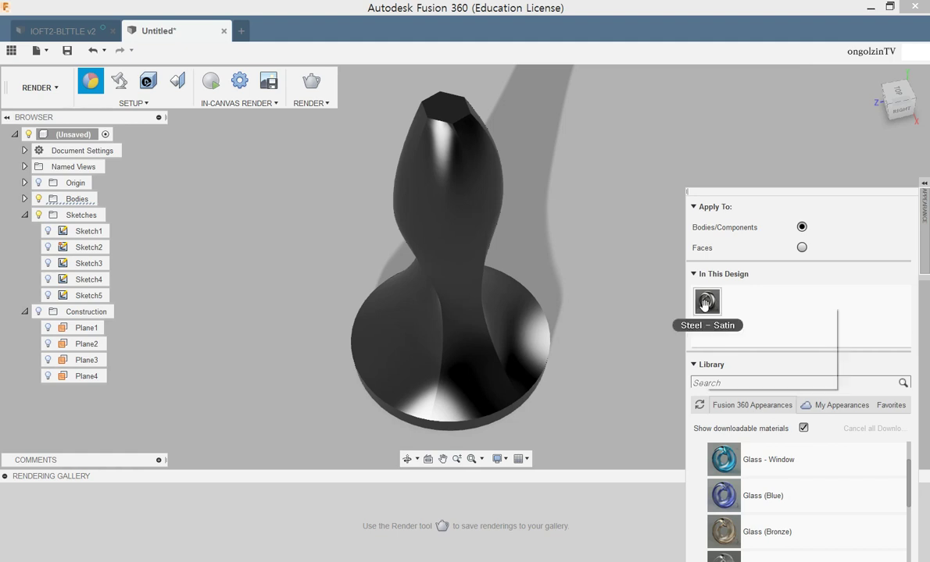
pyautogui.rightClick(707, 303)
pyautogui.click(741, 328)
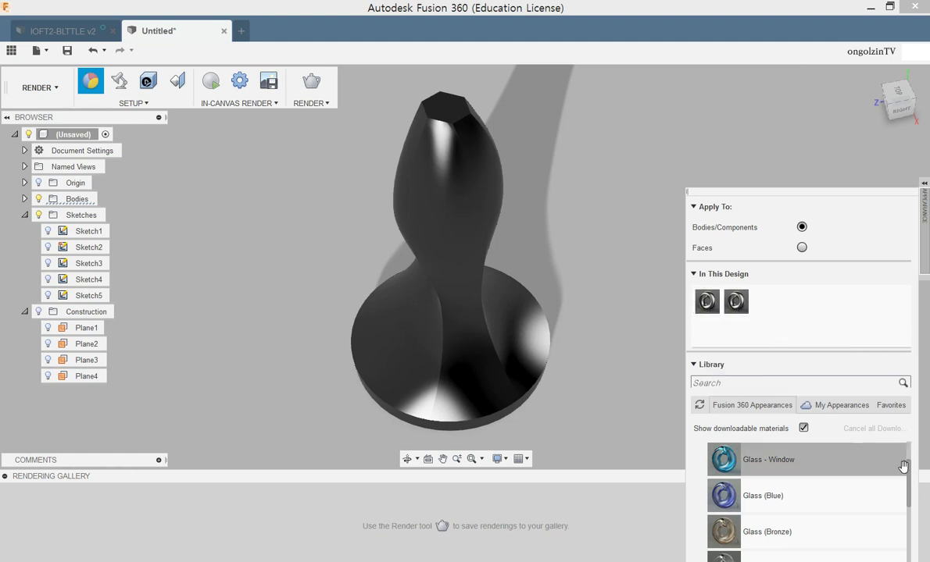
# Step: Drag Glass (Red) from the Glass library folder onto the bottle body
pyautogui.scroll(2, 905, 453)
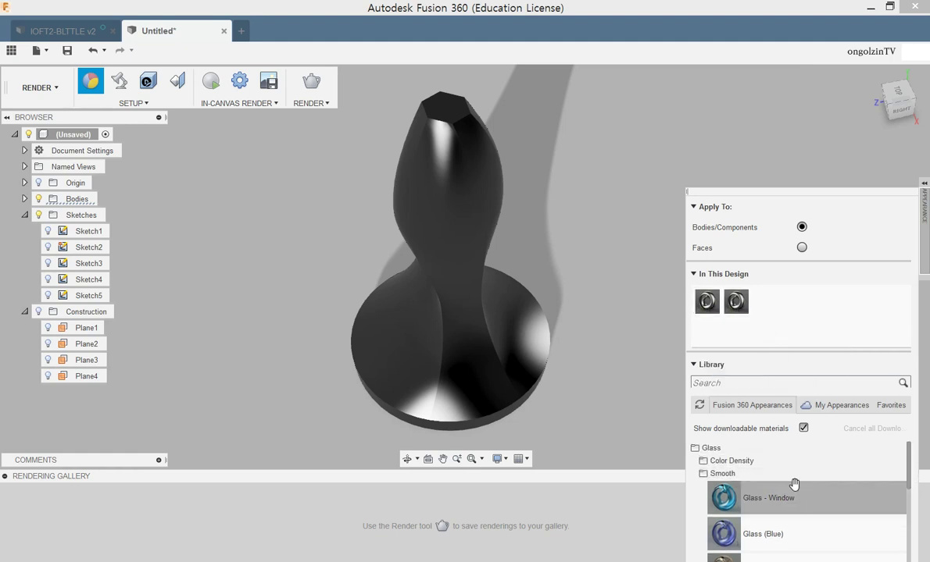
pyautogui.click(697, 449)
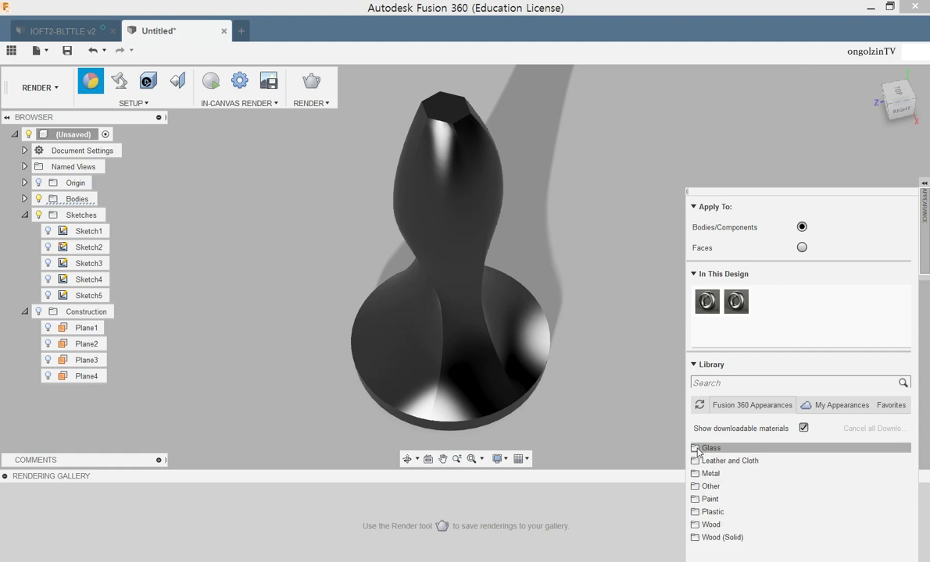
pyautogui.click(698, 449)
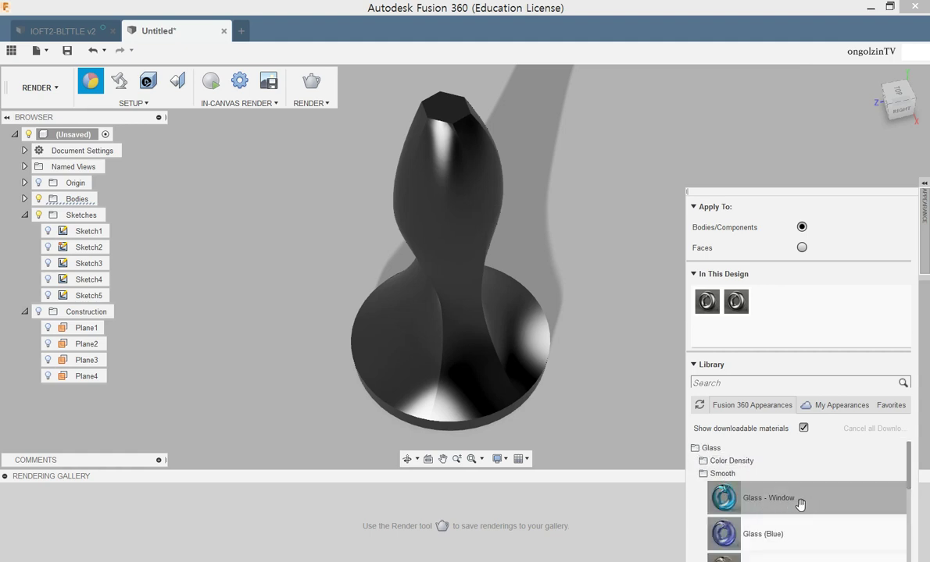
pyautogui.scroll(-1, 780, 519)
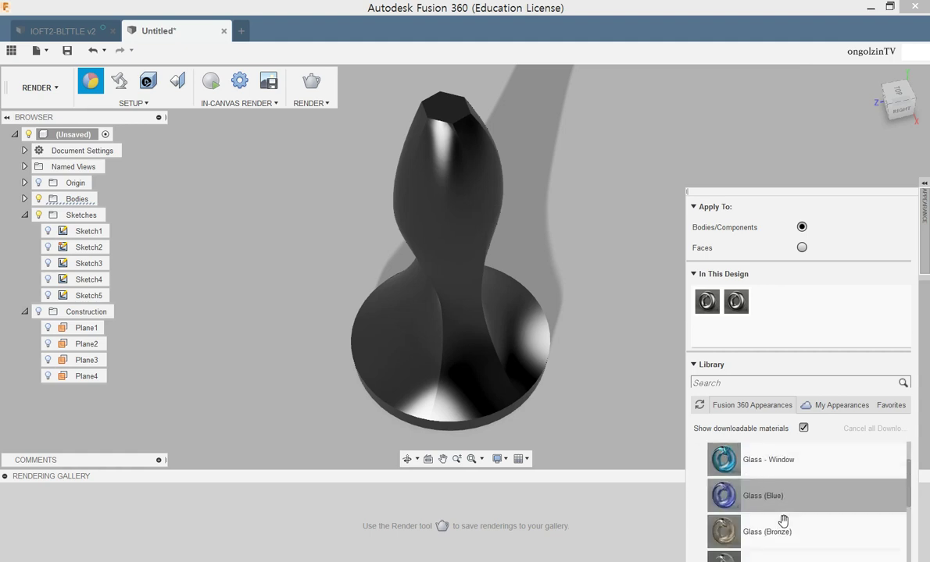
pyautogui.scroll(-6, 776, 519)
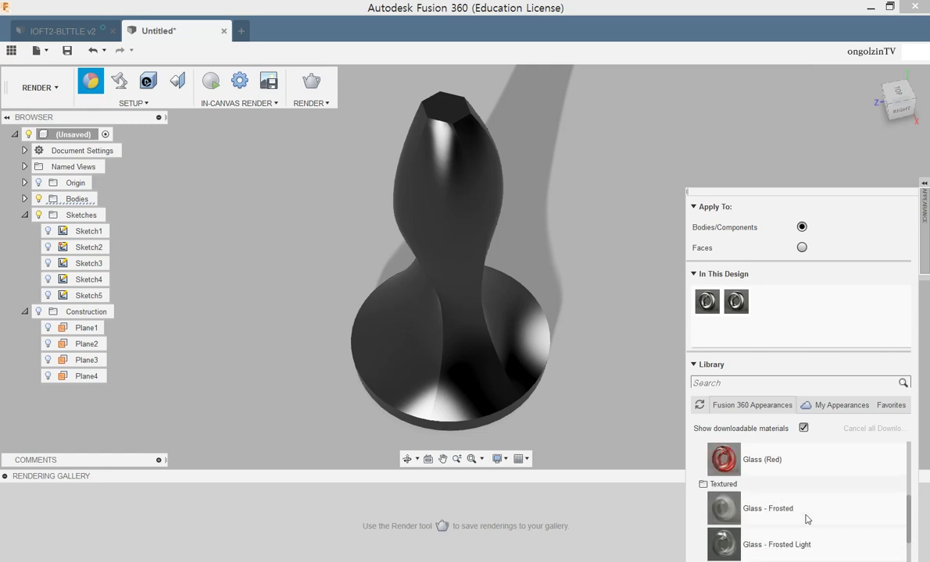
pyautogui.scroll(3, 797, 515)
pyautogui.scroll(-3, 804, 512)
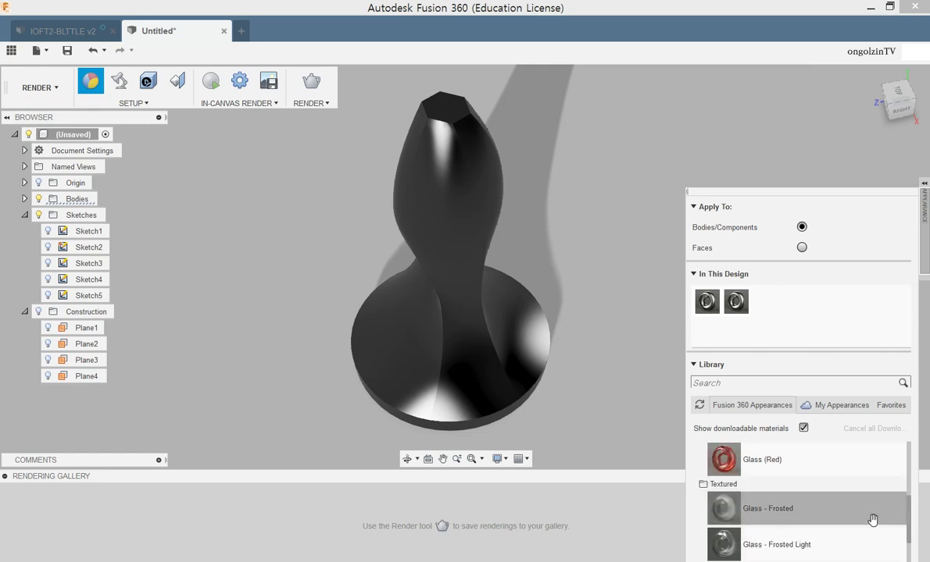
pyautogui.moveTo(769, 463)
pyautogui.mouseDown()
pyautogui.moveTo(461, 290)
pyautogui.moveTo(625, 278)
pyautogui.mouseUp()
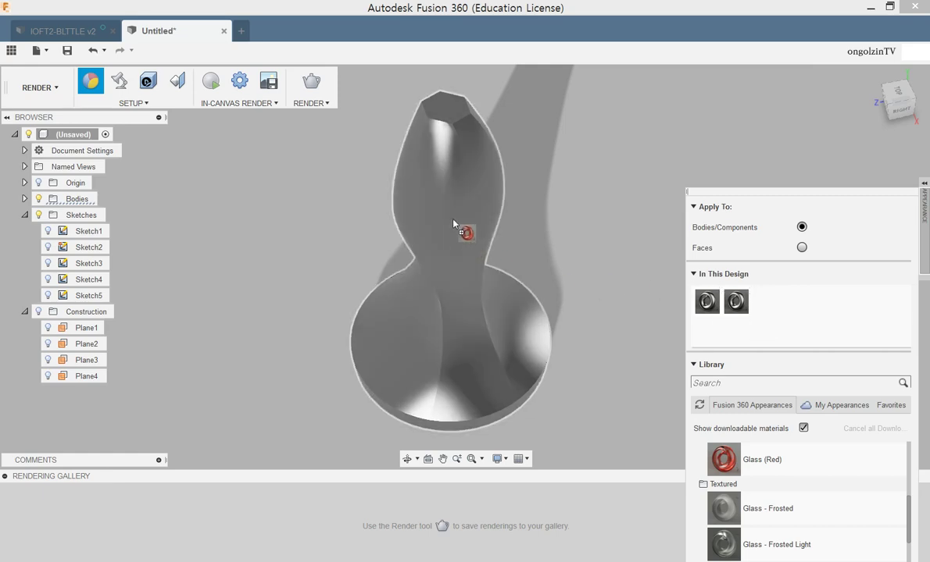
pyautogui.moveTo(754, 321); pyautogui.dragTo(454, 225)
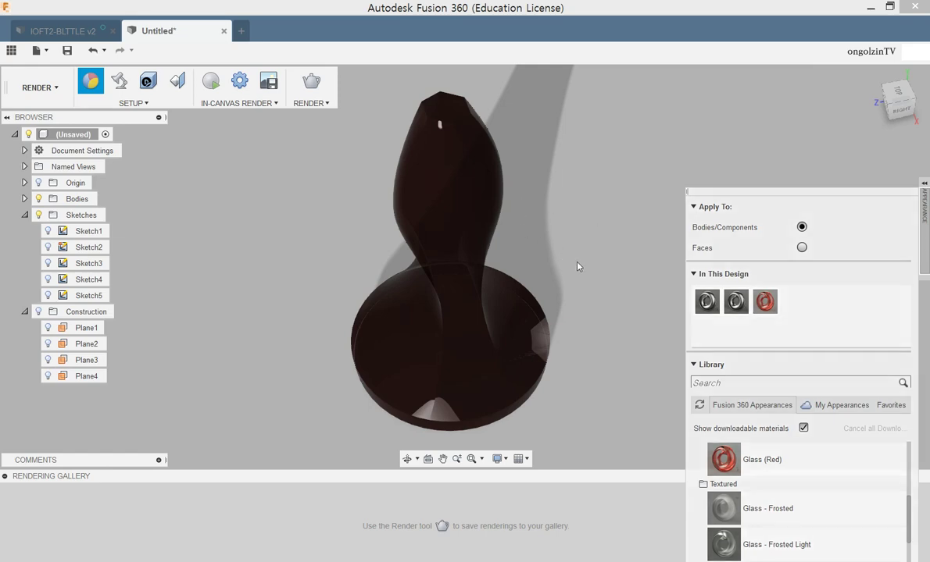
pyautogui.moveTo(618, 325)
pyautogui.keyDown('shift'); pyautogui.mouseDown(button='middle')
pyautogui.moveTo(646, 347)
pyautogui.moveTo(583, 335)
pyautogui.moveTo(625, 319)
pyautogui.moveTo(610, 349)
pyautogui.moveTo(554, 326)
pyautogui.moveTo(588, 317)
pyautogui.moveTo(600, 330)
pyautogui.moveTo(590, 335)
pyautogui.mouseUp(button='middle'); pyautogui.keyUp('shift')
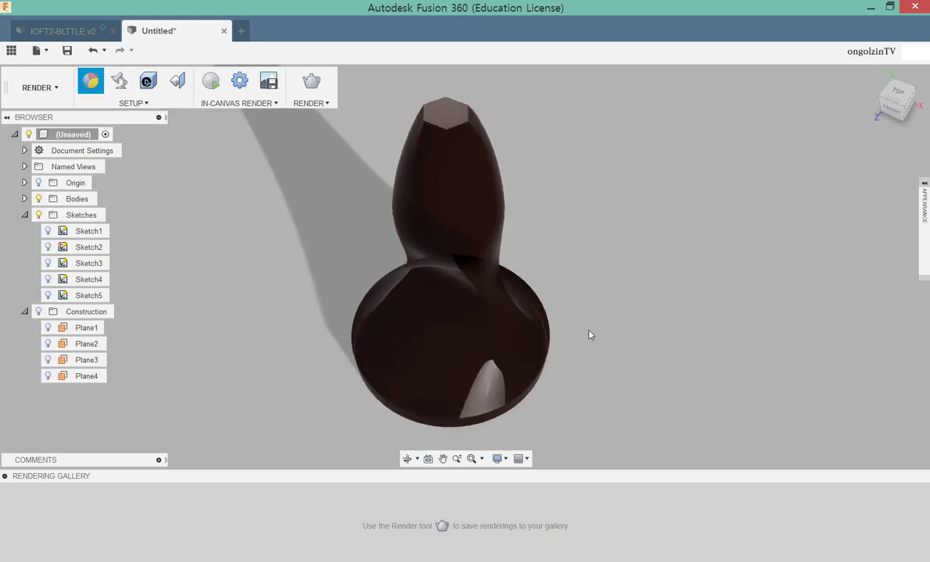
# Step: Brighten the scene and set Rim Highlights as the lighting environment
pyautogui.click(120, 81)
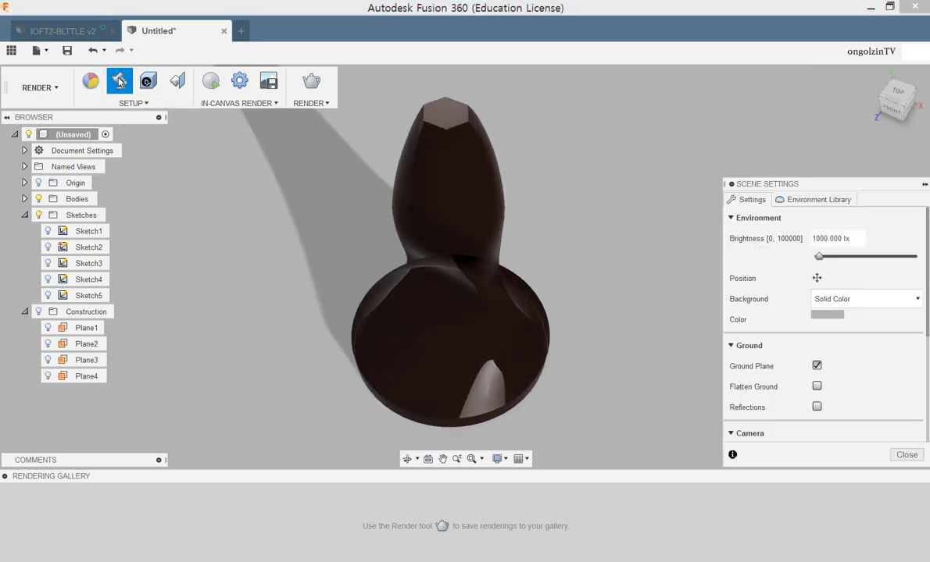
pyautogui.moveTo(822, 259); pyautogui.dragTo(861, 259)
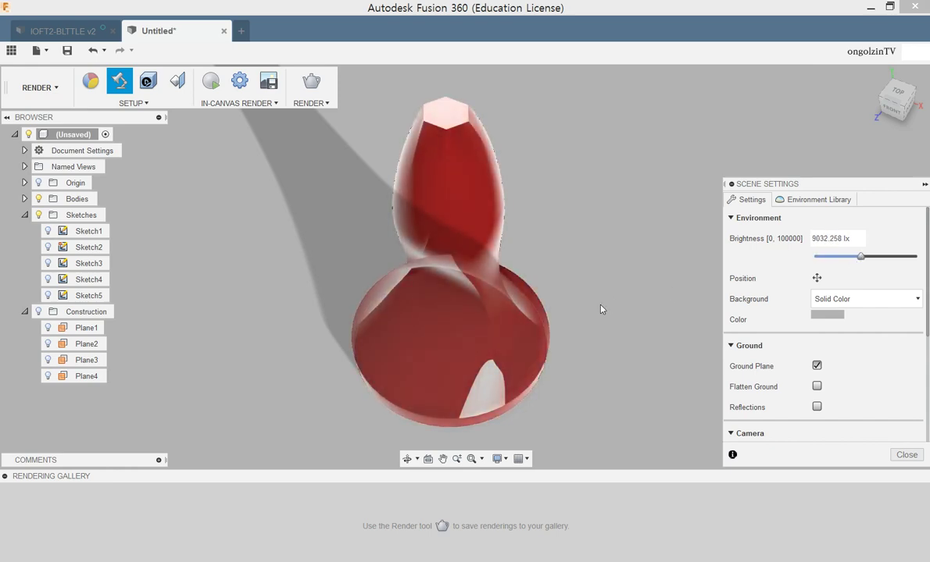
pyautogui.moveTo(601, 309)
pyautogui.keyDown('shift'); pyautogui.mouseDown(button='middle')
pyautogui.moveTo(617, 249)
pyautogui.moveTo(570, 231)
pyautogui.moveTo(539, 261)
pyautogui.moveTo(548, 291)
pyautogui.moveTo(622, 287)
pyautogui.mouseUp(button='middle'); pyautogui.keyUp('shift')
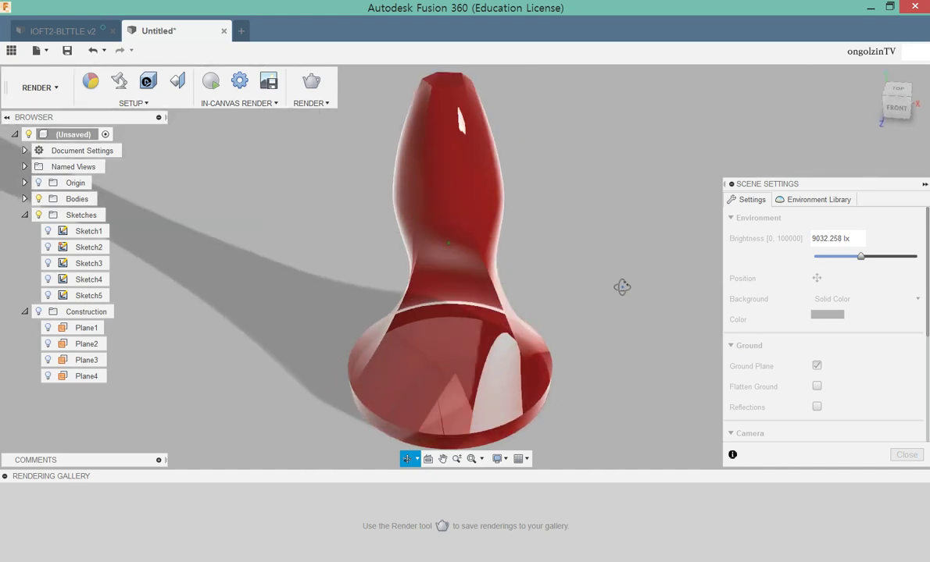
pyautogui.click(781, 198)
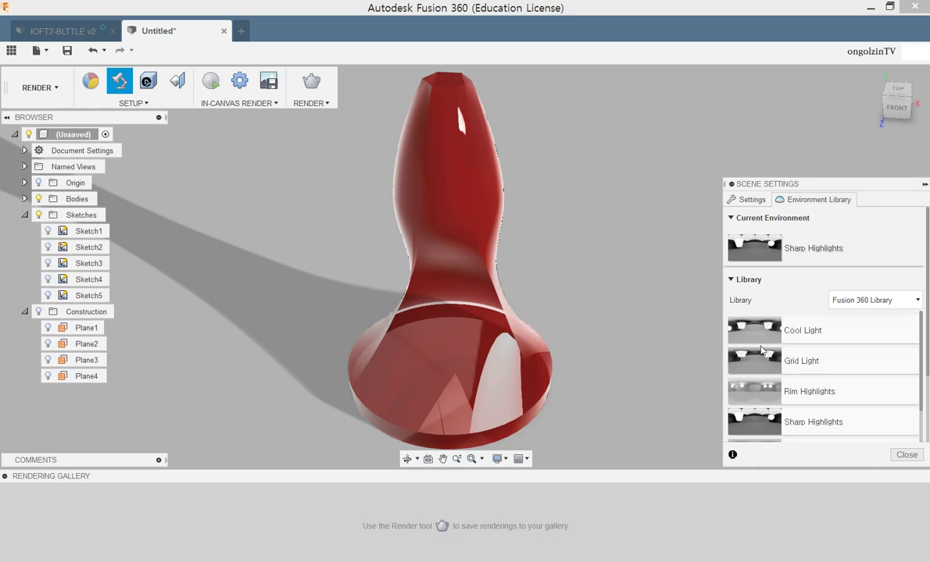
pyautogui.doubleClick(764, 393)
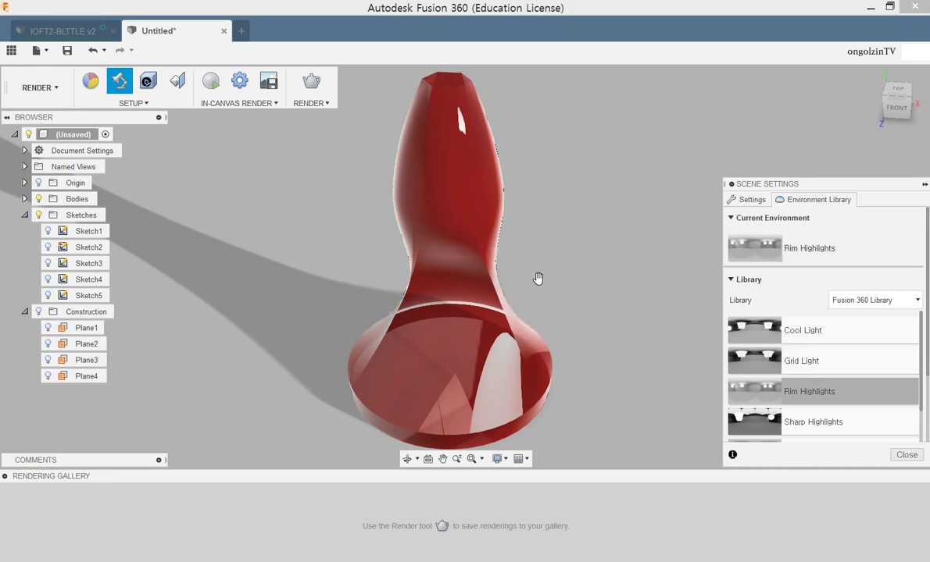
pyautogui.moveTo(537, 278)
pyautogui.keyDown('shift'); pyautogui.mouseDown(button='middle')
pyautogui.moveTo(597, 336)
pyautogui.moveTo(595, 319)
pyautogui.moveTo(600, 357)
pyautogui.moveTo(579, 347)
pyautogui.moveTo(605, 255)
pyautogui.moveTo(595, 234)
pyautogui.moveTo(504, 188)
pyautogui.mouseUp(button='middle'); pyautogui.keyUp('shift')
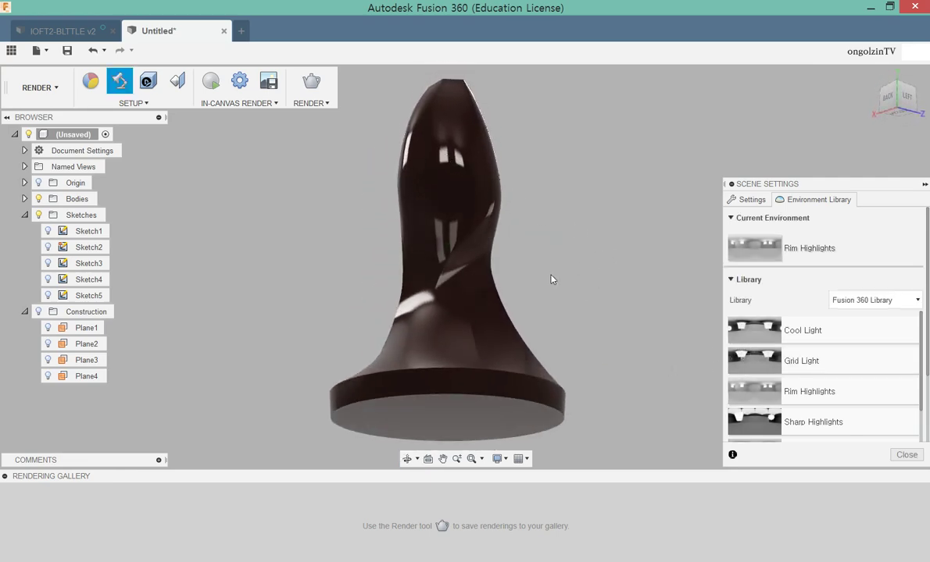
pyautogui.moveTo(550, 276)
pyautogui.keyDown('shift'); pyautogui.mouseDown(button='middle')
pyautogui.moveTo(525, 276)
pyautogui.moveTo(556, 375)
pyautogui.moveTo(557, 293)
pyautogui.mouseUp(button='middle'); pyautogui.keyUp('shift')
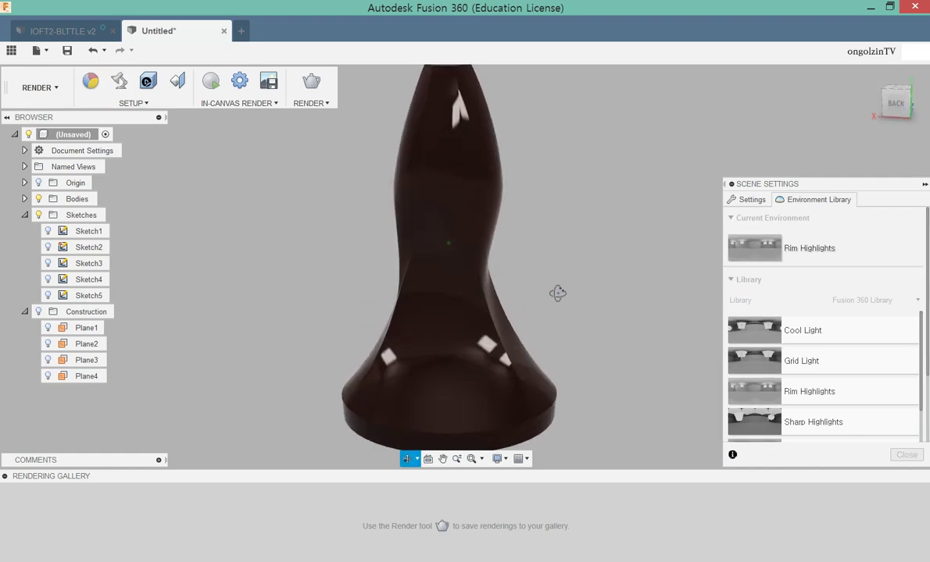
# Step: Raise the environment brightness to about 9677 lx in the Settings tab
pyautogui.click(747, 201)
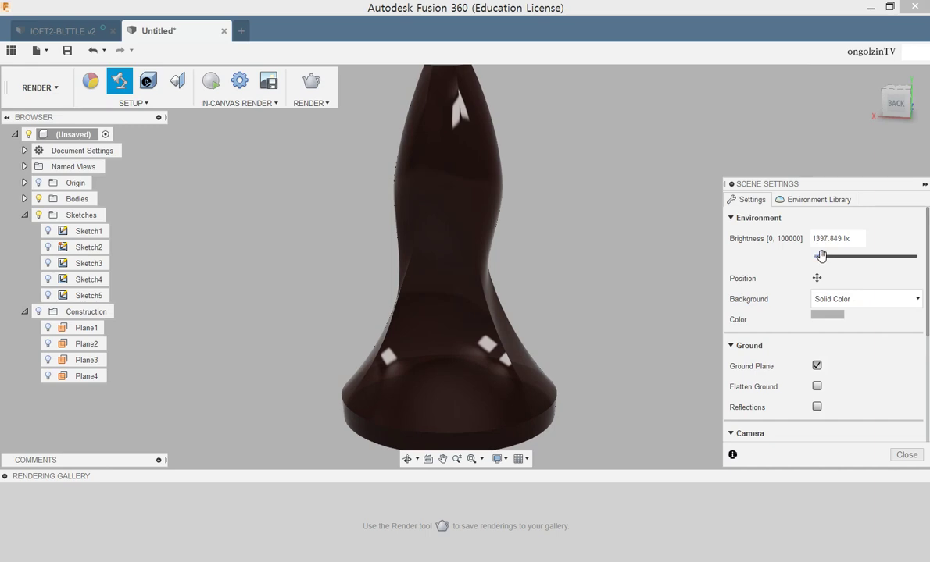
pyautogui.moveTo(820, 257); pyautogui.dragTo(863, 250)
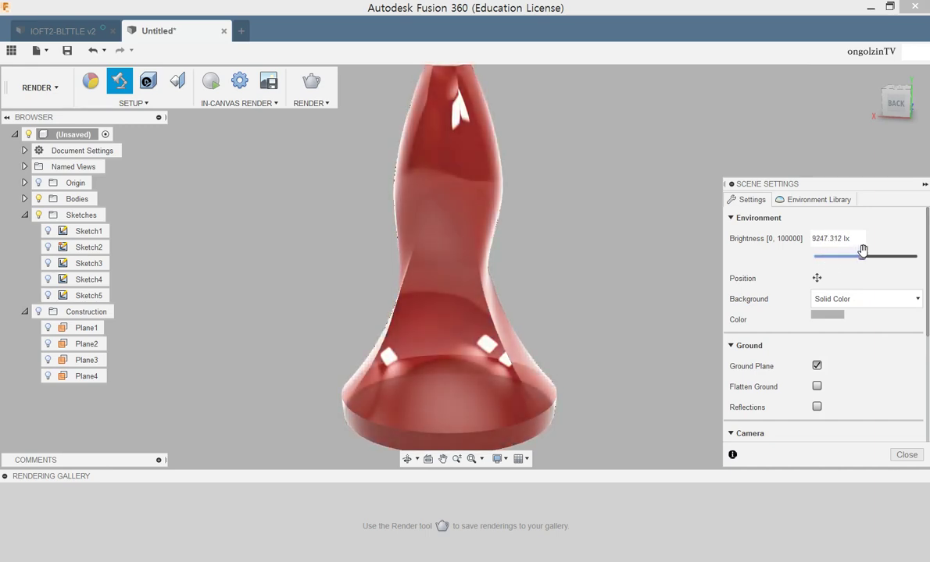
pyautogui.moveTo(579, 241)
pyautogui.keyDown('shift'); pyautogui.mouseDown(button='middle')
pyautogui.moveTo(393, 266)
pyautogui.moveTo(566, 253)
pyautogui.moveTo(600, 288)
pyautogui.moveTo(587, 274)
pyautogui.moveTo(478, 260)
pyautogui.moveTo(311, 269)
pyautogui.moveTo(319, 326)
pyautogui.moveTo(337, 290)
pyautogui.mouseUp(button='middle'); pyautogui.keyUp('shift')
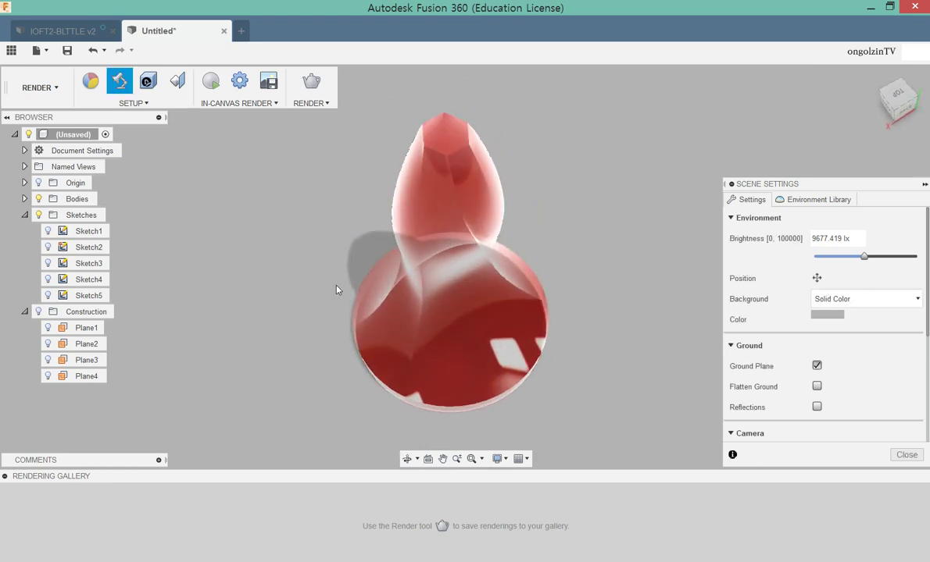